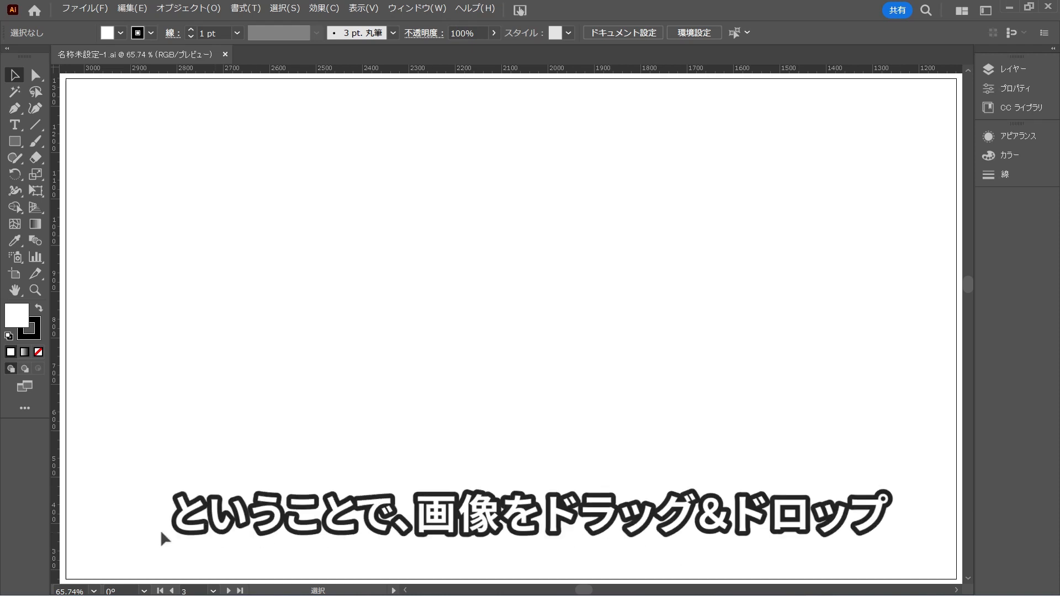
Place the dog photo on the artboard as a linked image
{"action": "left_click_drag", "start_coordinate": [108, 374], "coordinate": [494, 352]}
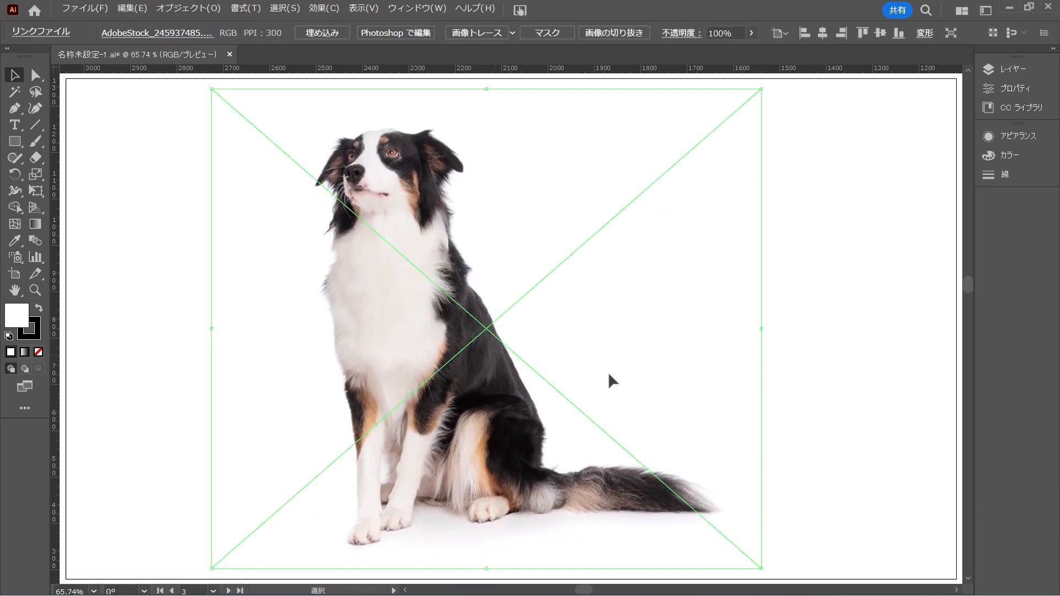
{"action": "left_click", "coordinate": [825, 387]}
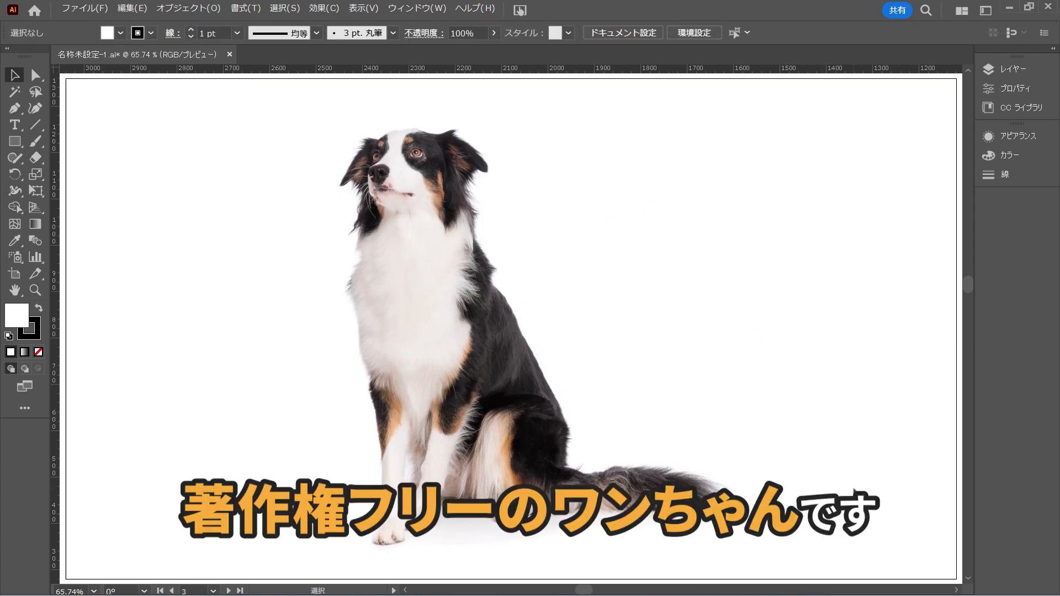
{"action": "key", "text": "ctrl+s"}
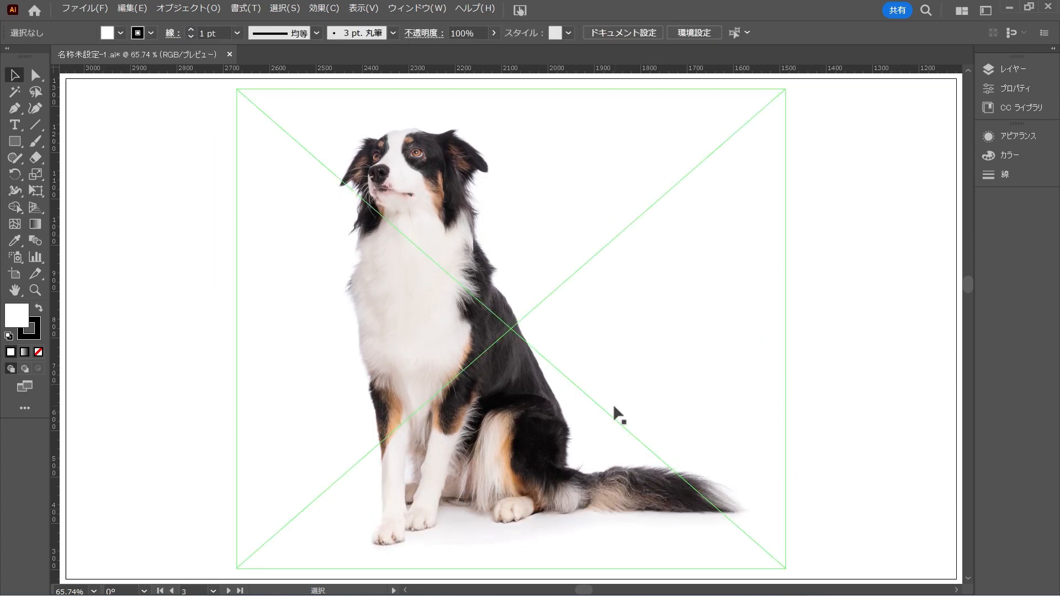
Lower the opacity of the placed dog photo to 42%
{"action": "left_click", "coordinate": [617, 416]}
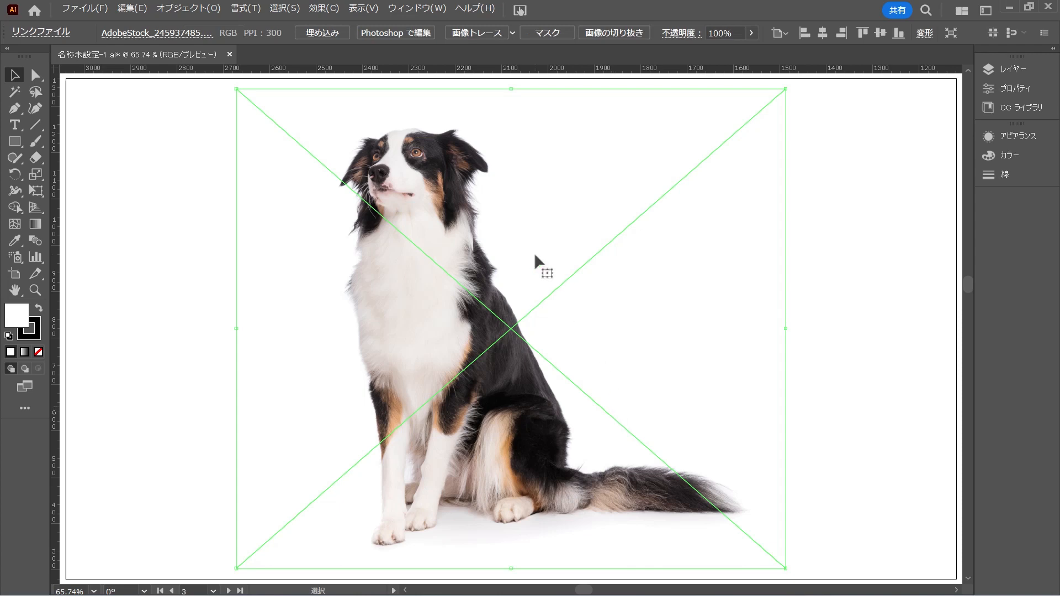
{"action": "left_click", "coordinate": [749, 34]}
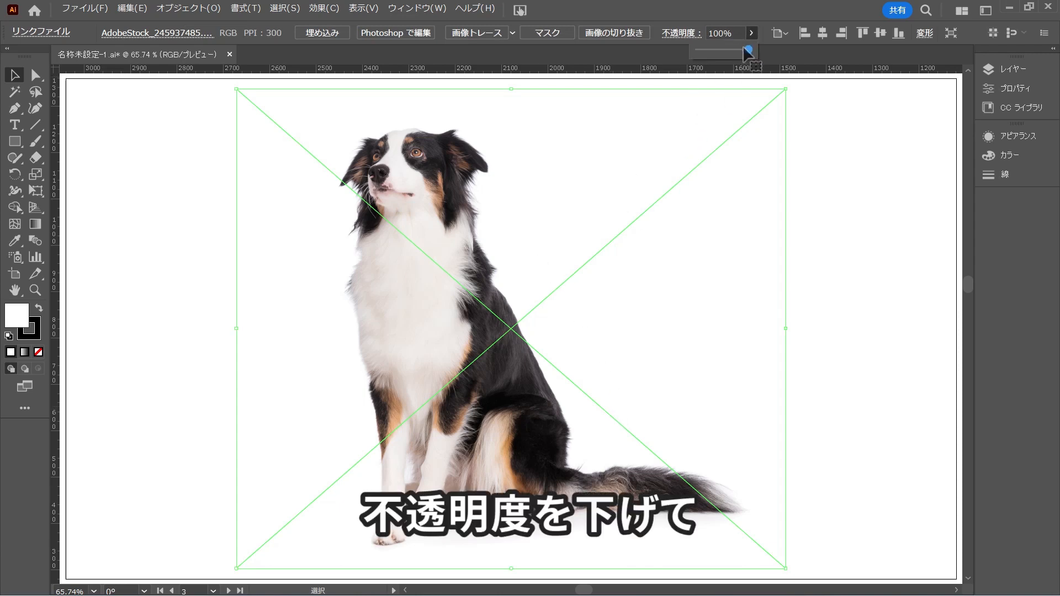
{"action": "left_click_drag", "start_coordinate": [750, 50], "coordinate": [719, 51]}
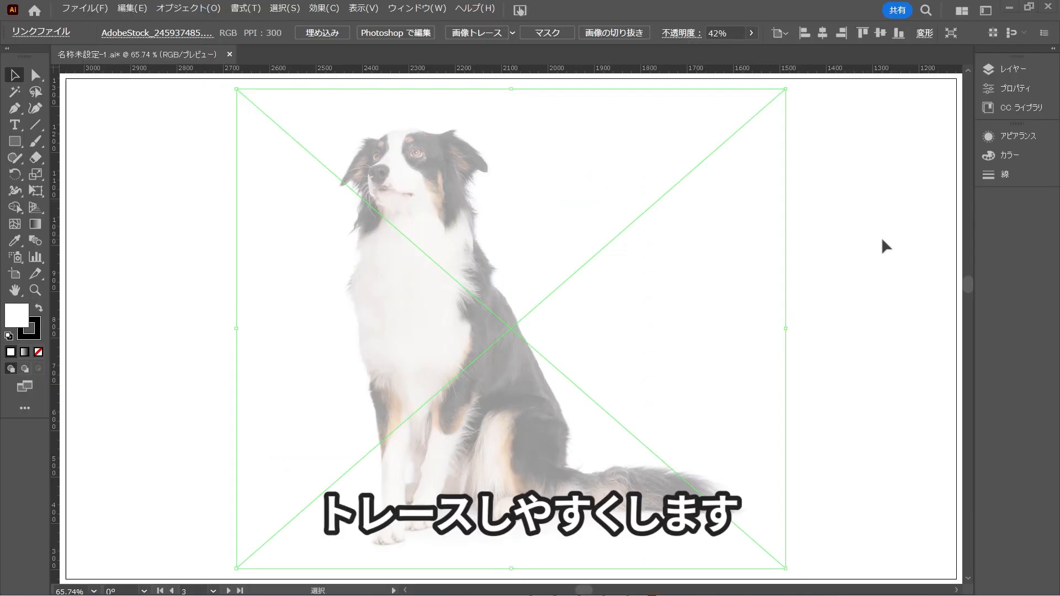
Move the dog photo from the 作業 layer to the 画像 layer and lock the 画像 layer
{"action": "left_click", "coordinate": [1008, 74]}
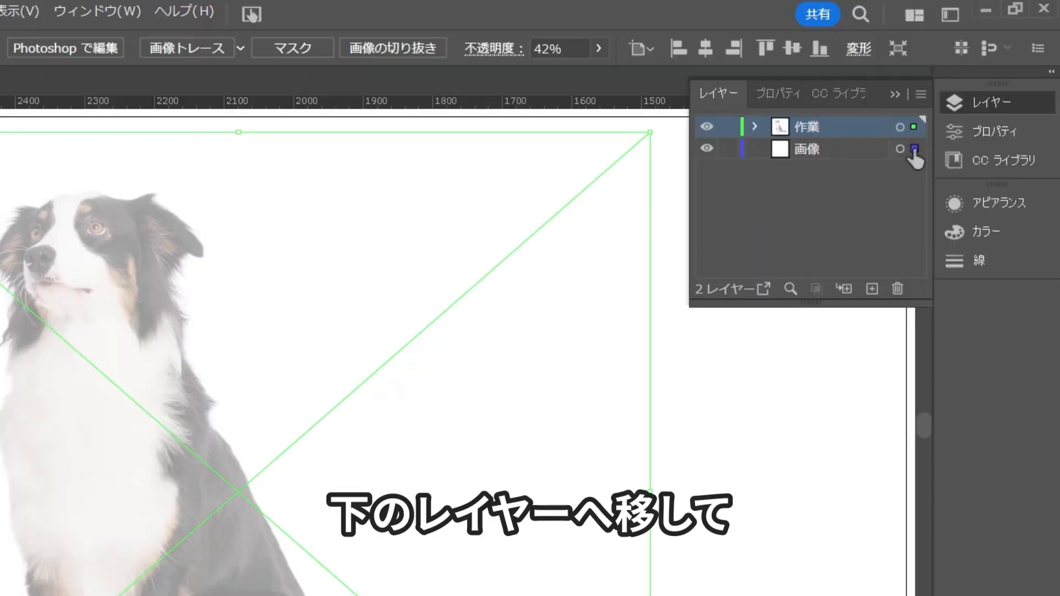
{"action": "left_click_drag", "start_coordinate": [913, 157], "coordinate": [914, 151]}
{"action": "left_click", "coordinate": [706, 148]}
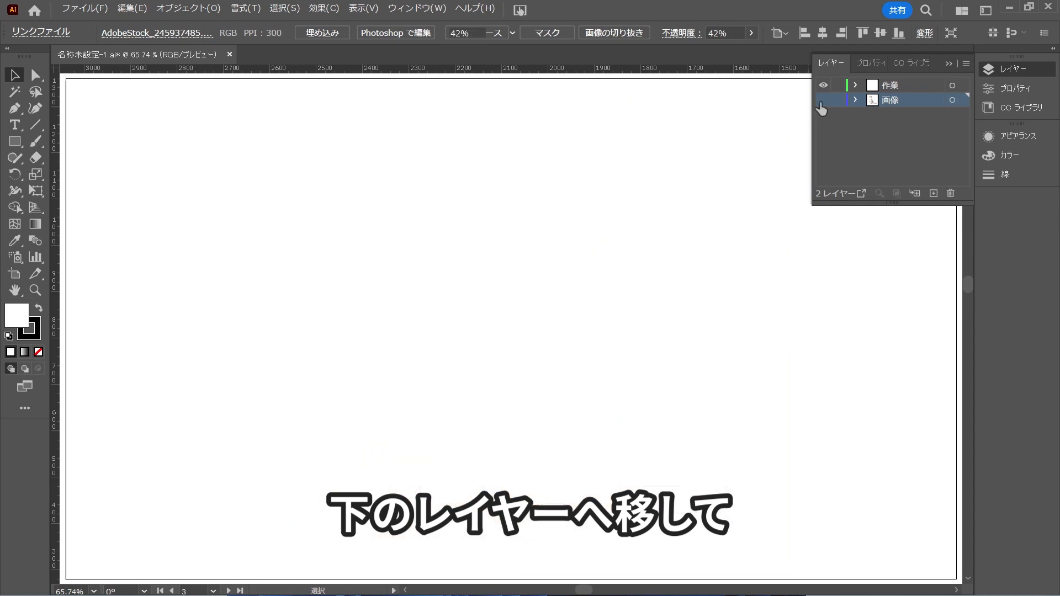
{"action": "left_click", "coordinate": [822, 100]}
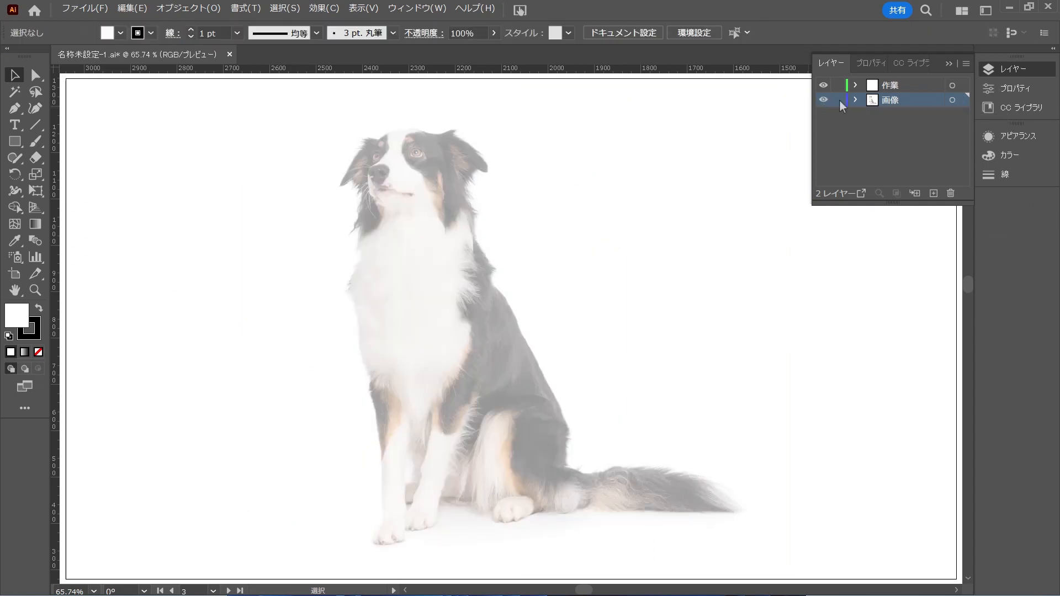
{"action": "left_click_drag", "start_coordinate": [839, 99], "coordinate": [840, 104]}
{"action": "left_click", "coordinate": [839, 100]}
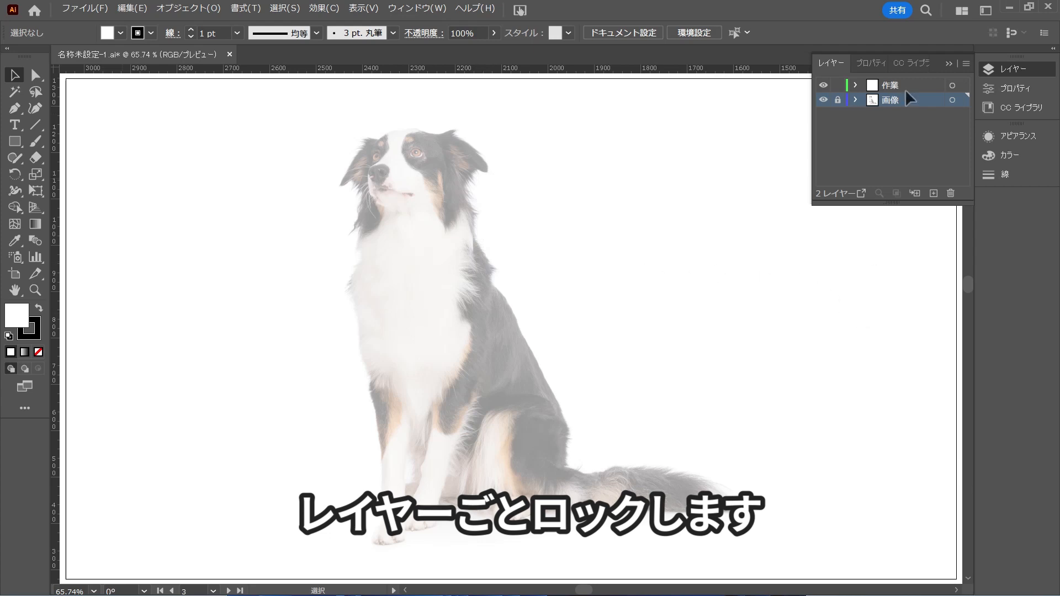
{"action": "left_click", "coordinate": [950, 64]}
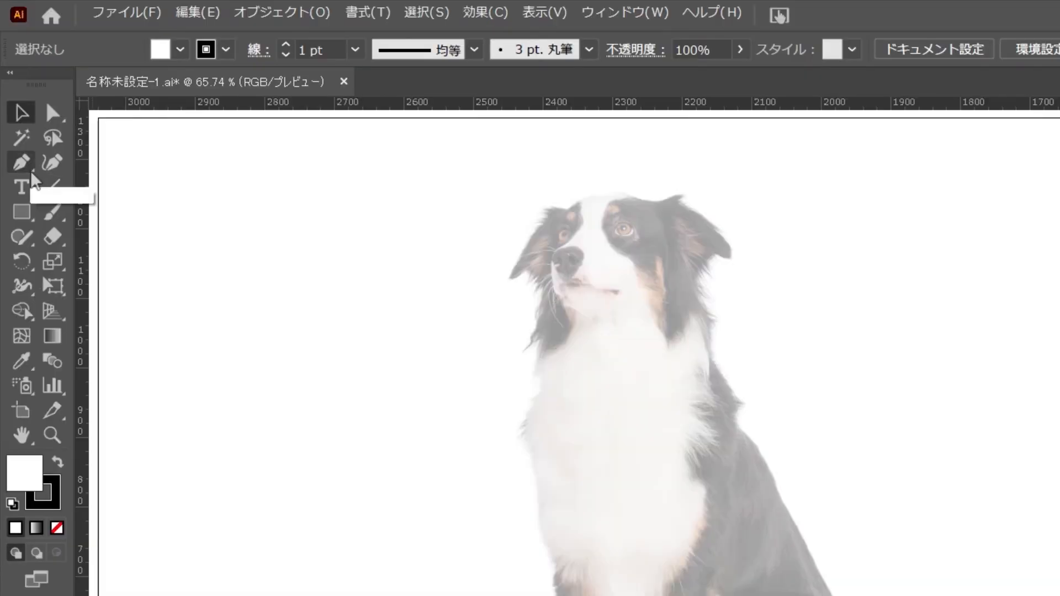
Draw a practice zigzag path of straight segments with the Pen tool in the empty area beside the dog
{"action": "left_click", "coordinate": [22, 165]}
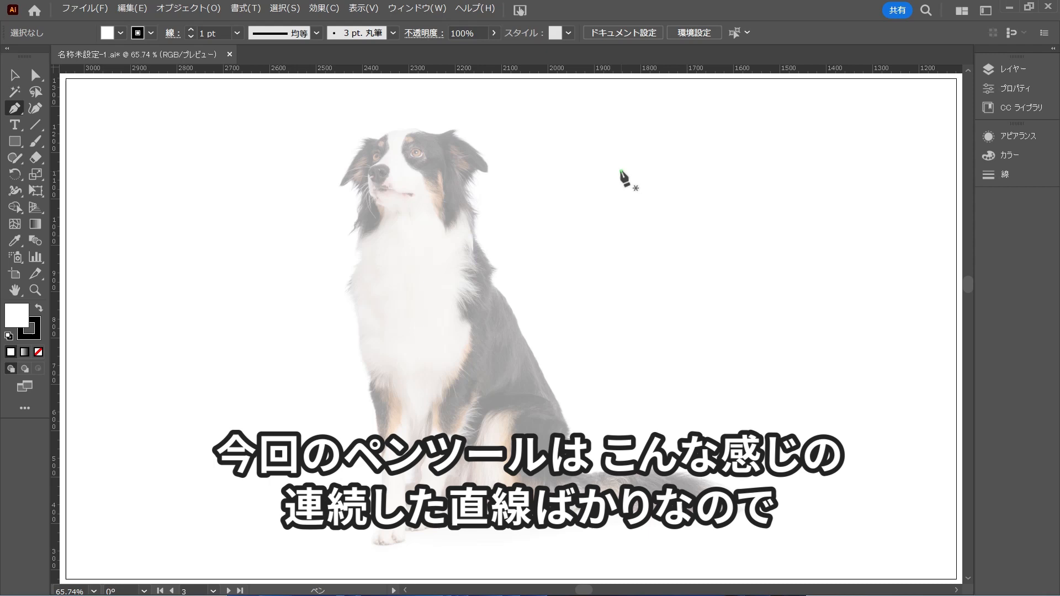
{"action": "left_click", "coordinate": [621, 171]}
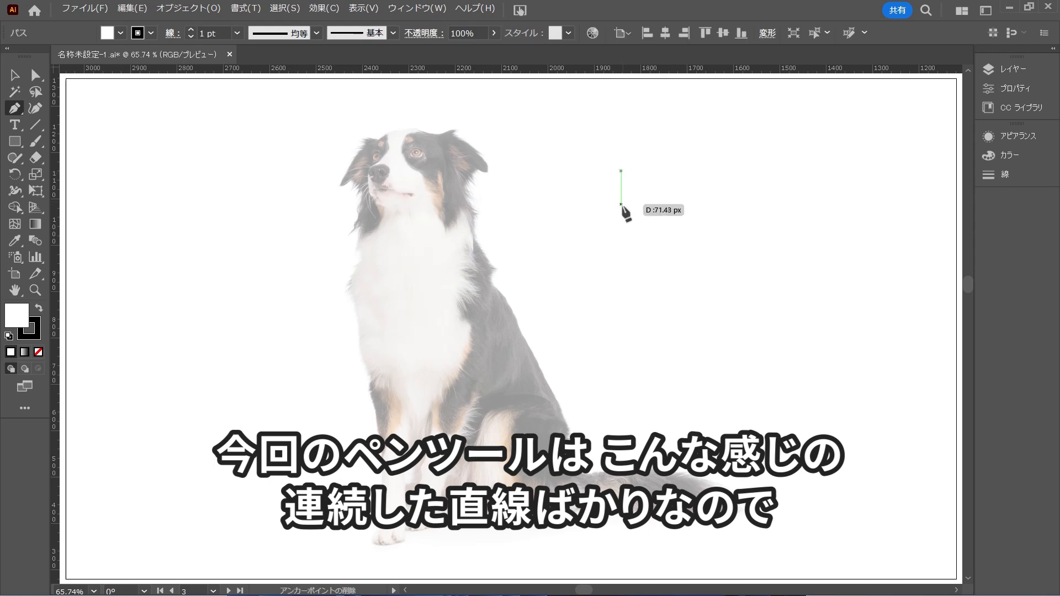
{"action": "left_click", "coordinate": [621, 216]}
{"action": "left_click", "coordinate": [670, 182]}
{"action": "left_click", "coordinate": [676, 232]}
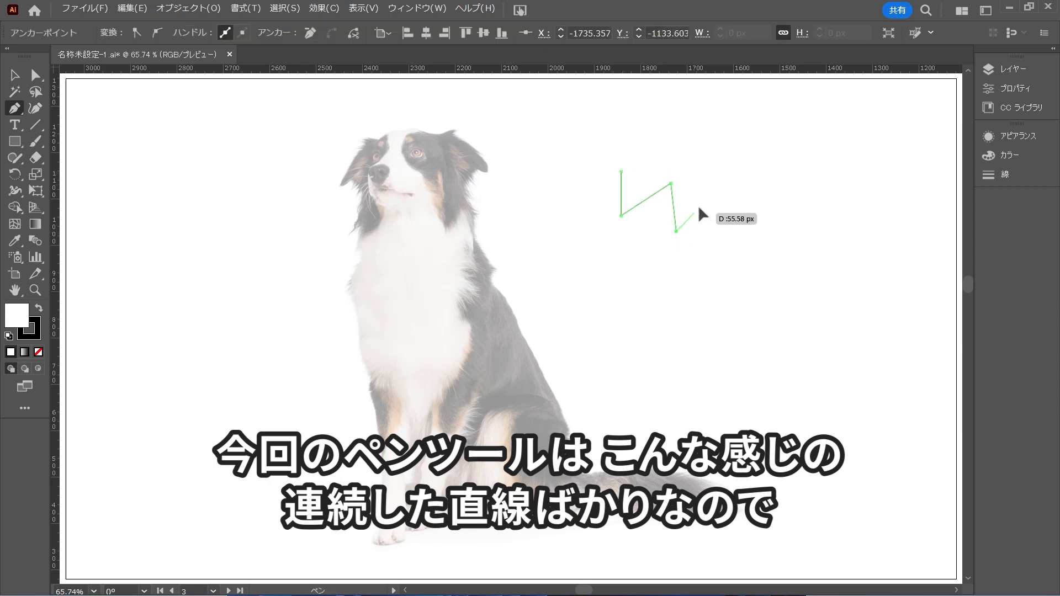
{"action": "left_click", "coordinate": [717, 192]}
{"action": "left_click", "coordinate": [719, 243]}
{"action": "left_click", "coordinate": [760, 220]}
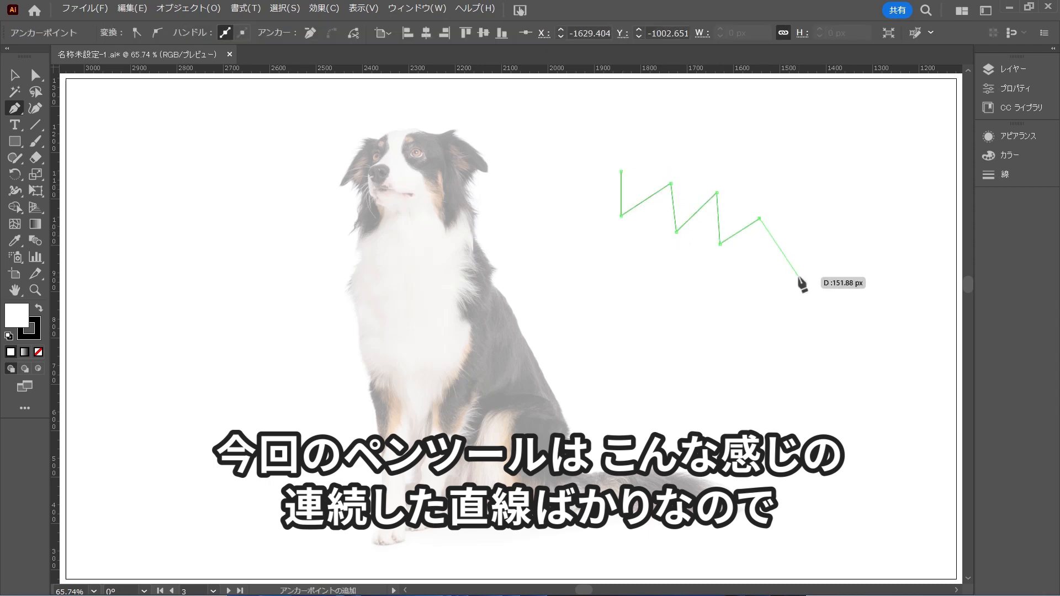
{"action": "left_click", "coordinate": [799, 278]}
{"action": "left_click", "coordinate": [783, 329]}
{"action": "left_click", "coordinate": [720, 355]}
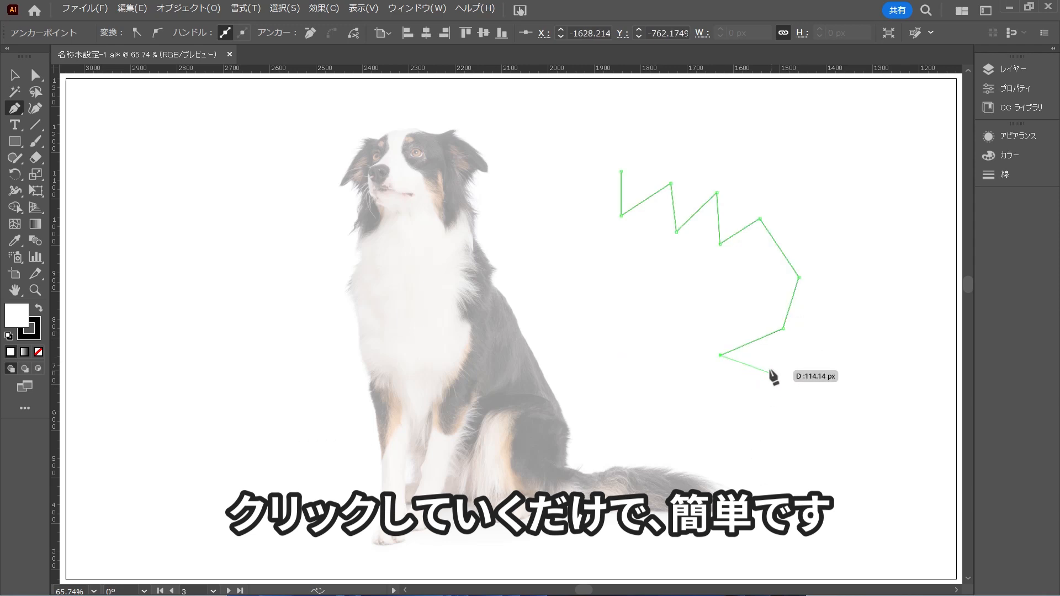
{"action": "key", "text": "v"}
{"action": "left_click", "coordinate": [786, 378]}
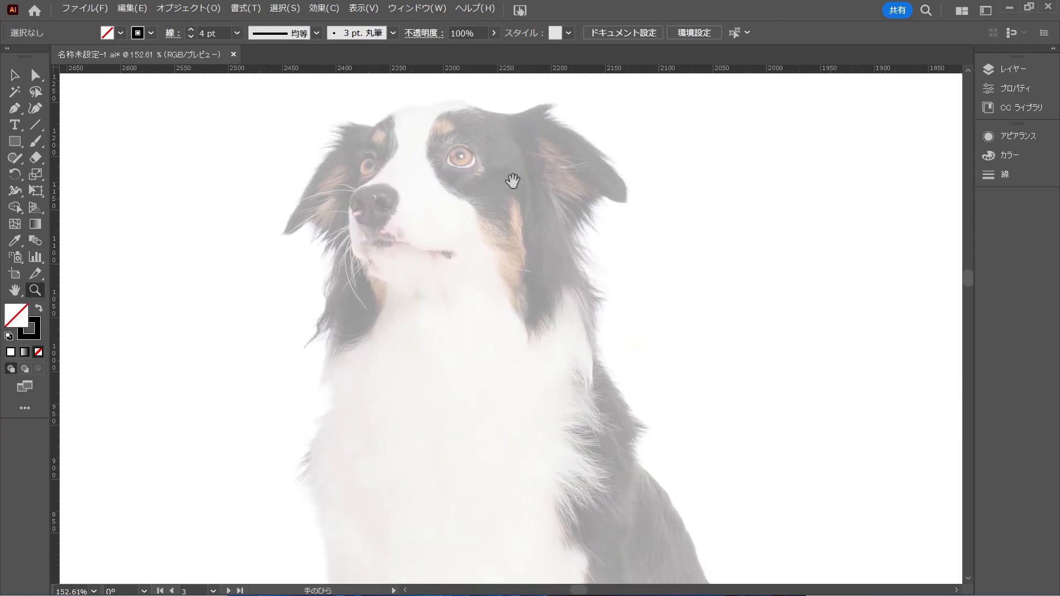
Start the dog's outline with straight Pen tool segments across the top of the head, ignoring the rounded contour
{"action": "left_click_drag", "start_coordinate": [512, 181], "coordinate": [494, 272]}
{"action": "key", "text": "p"}
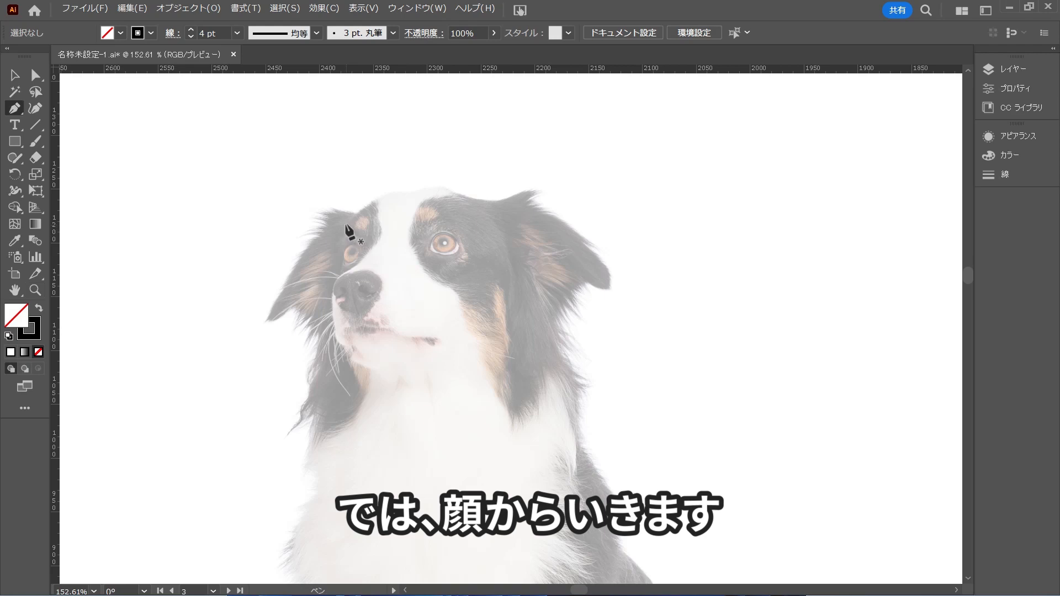
{"action": "left_click", "coordinate": [347, 220]}
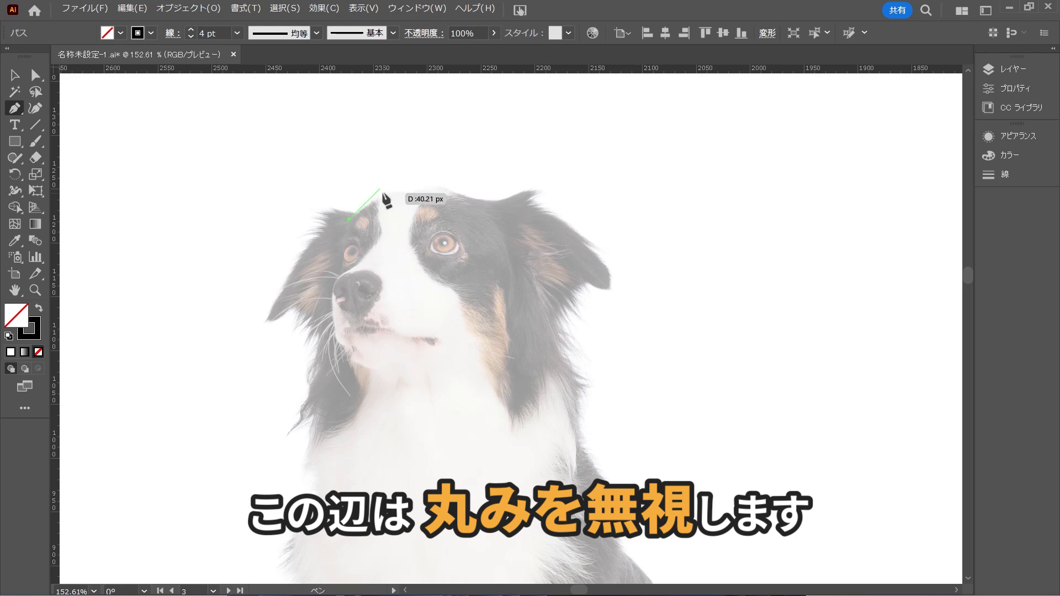
{"action": "left_click", "coordinate": [379, 189]}
{"action": "left_click", "coordinate": [461, 190]}
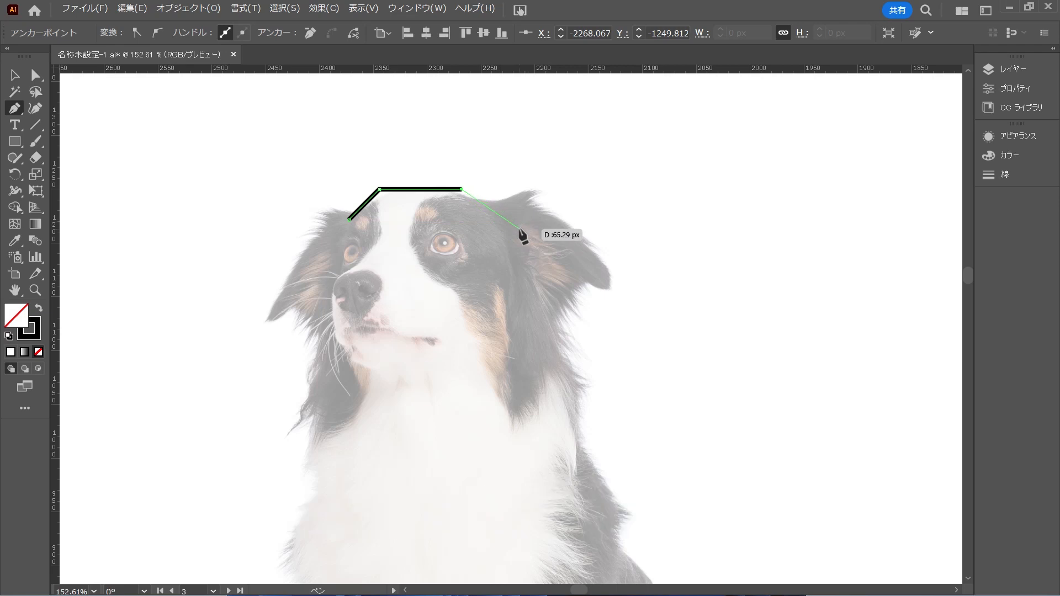
{"action": "left_click", "coordinate": [520, 230]}
Continue the outline straight down the back, across the base and up the chest, close it at the starting point and deselect it
{"action": "key", "text": "ctrl+minus"}
{"action": "key", "text": "ctrl+minus"}
{"action": "key", "text": "ctrl+minus"}
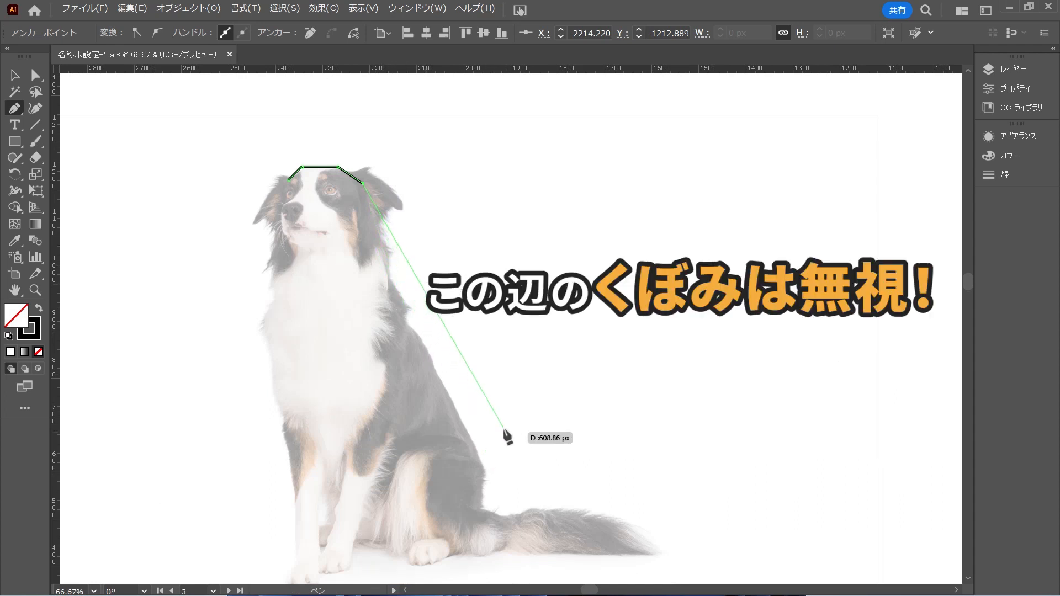
{"action": "left_click", "coordinate": [485, 473]}
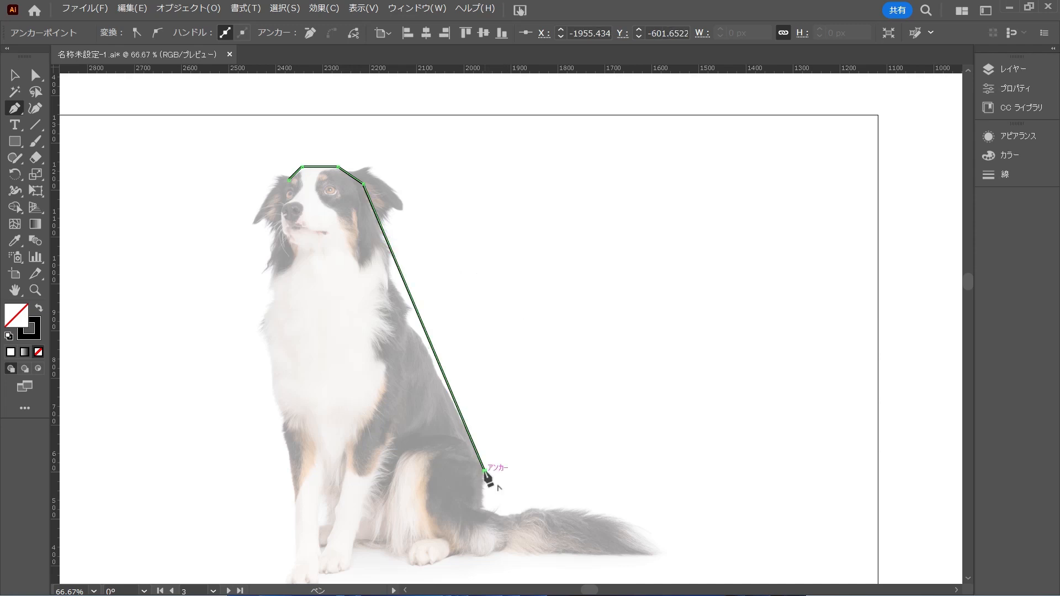
{"action": "left_click", "coordinate": [484, 549]}
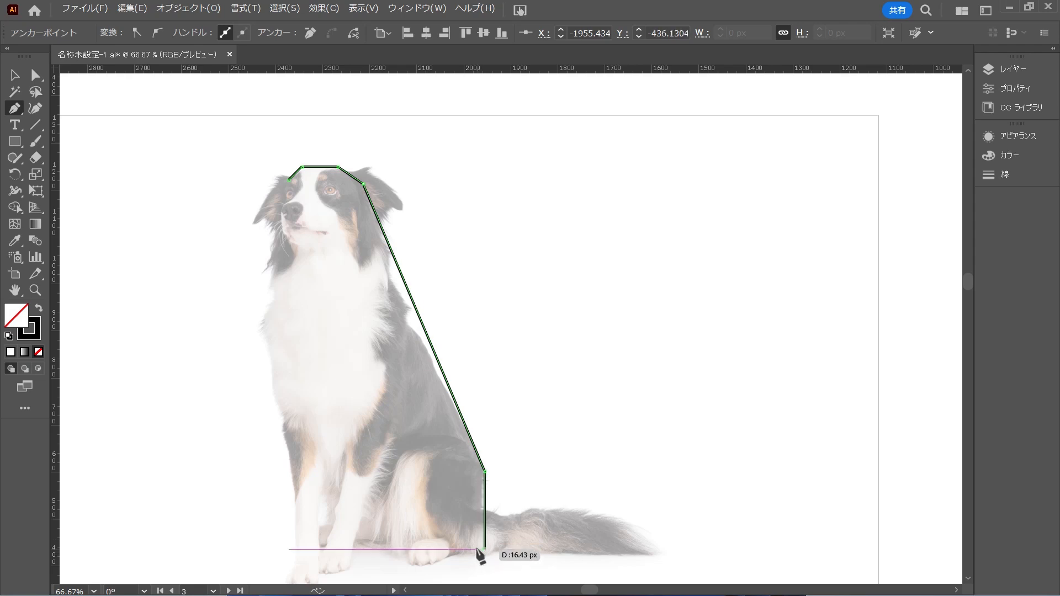
{"action": "left_click", "coordinate": [293, 549]}
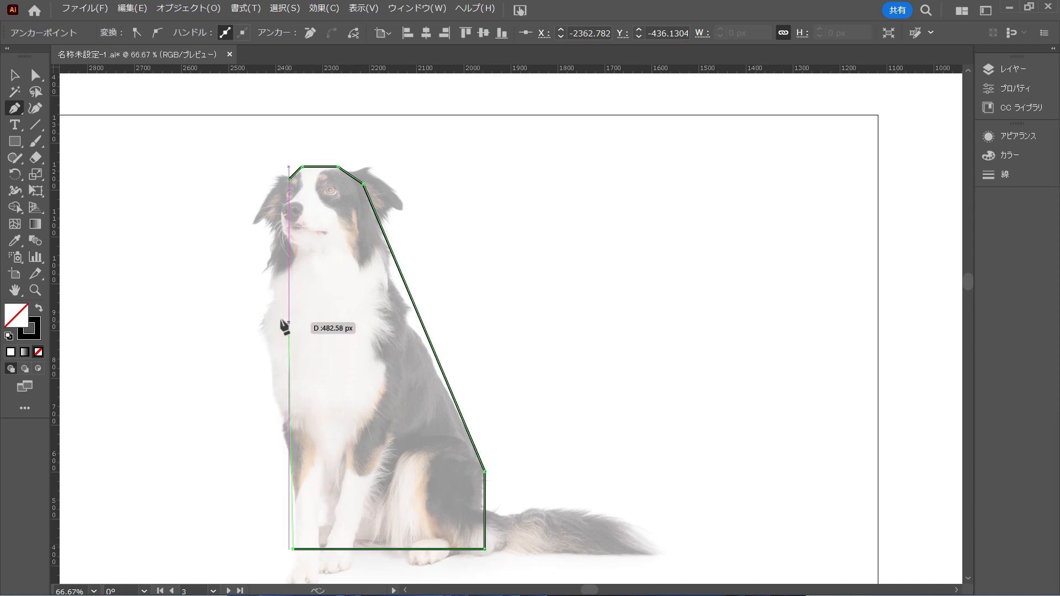
{"action": "left_click", "coordinate": [261, 319]}
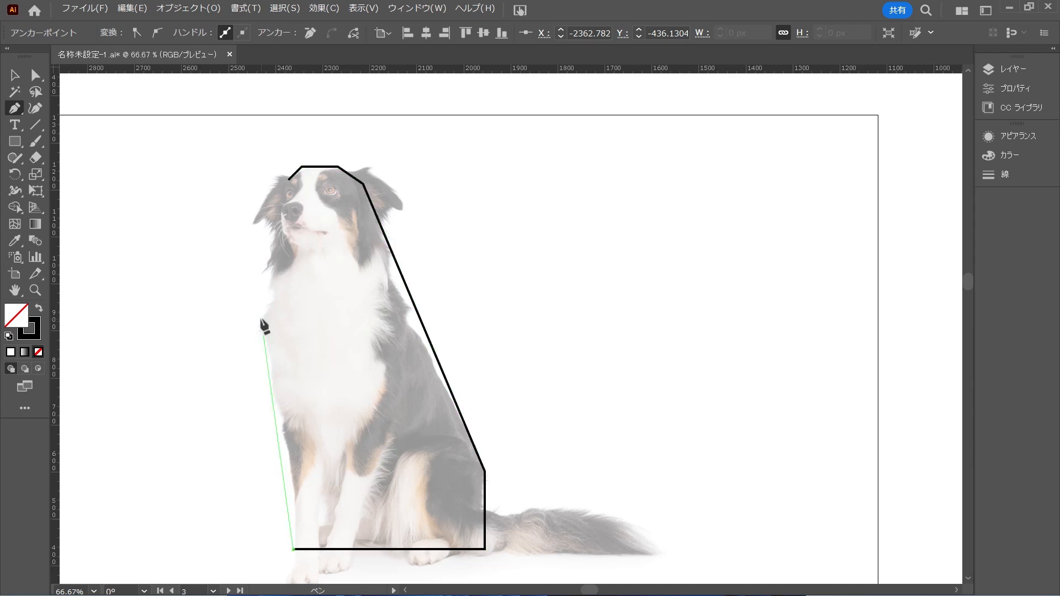
{"action": "left_click", "coordinate": [289, 180]}
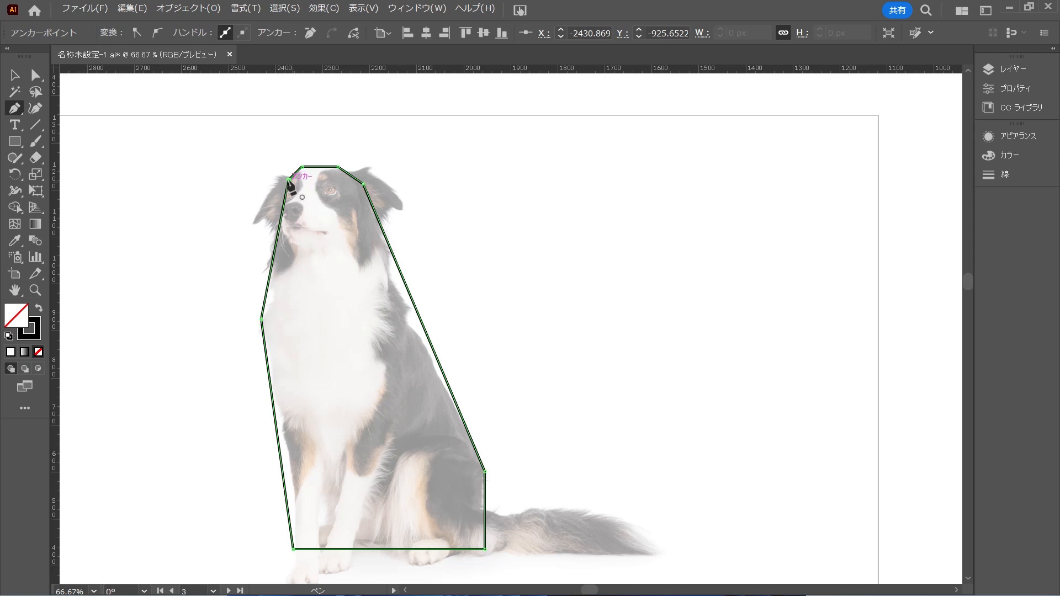
{"action": "key", "text": "a"}
{"action": "left_click", "coordinate": [530, 286]}
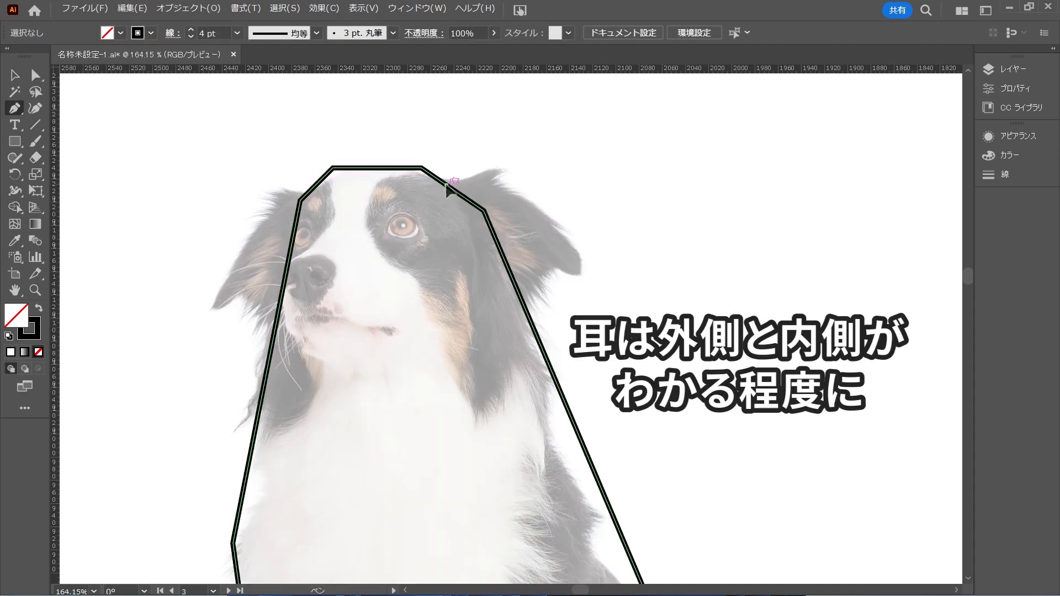
Trace the outer part of the ear on the photo's right side with straight segments joined to the head outline
{"action": "left_click", "coordinate": [446, 185]}
{"action": "left_click", "coordinate": [495, 175]}
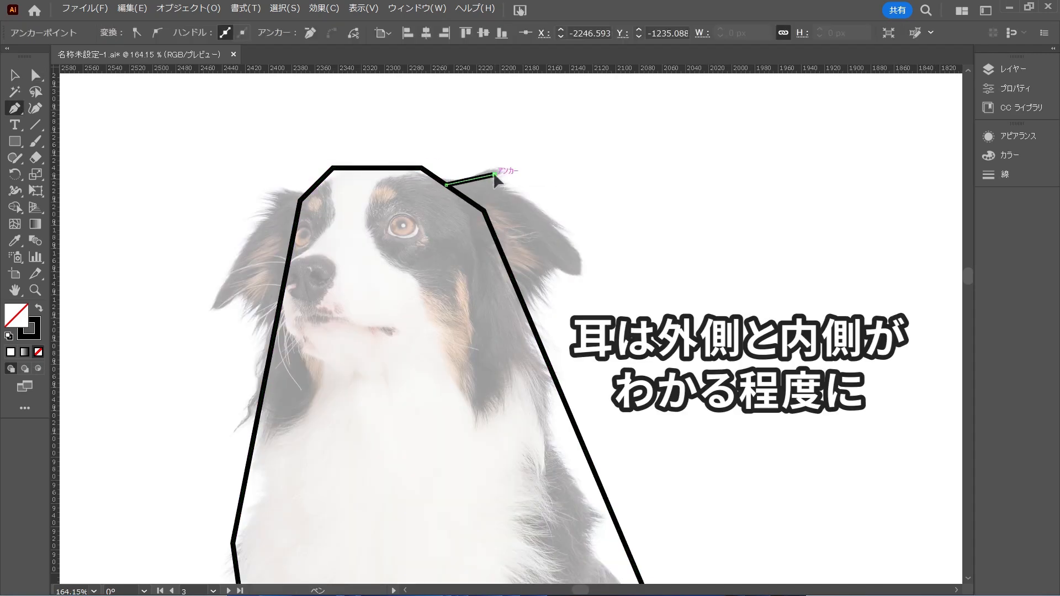
{"action": "left_click", "coordinate": [588, 252]}
{"action": "left_click", "coordinate": [590, 280]}
{"action": "left_click", "coordinate": [550, 271]}
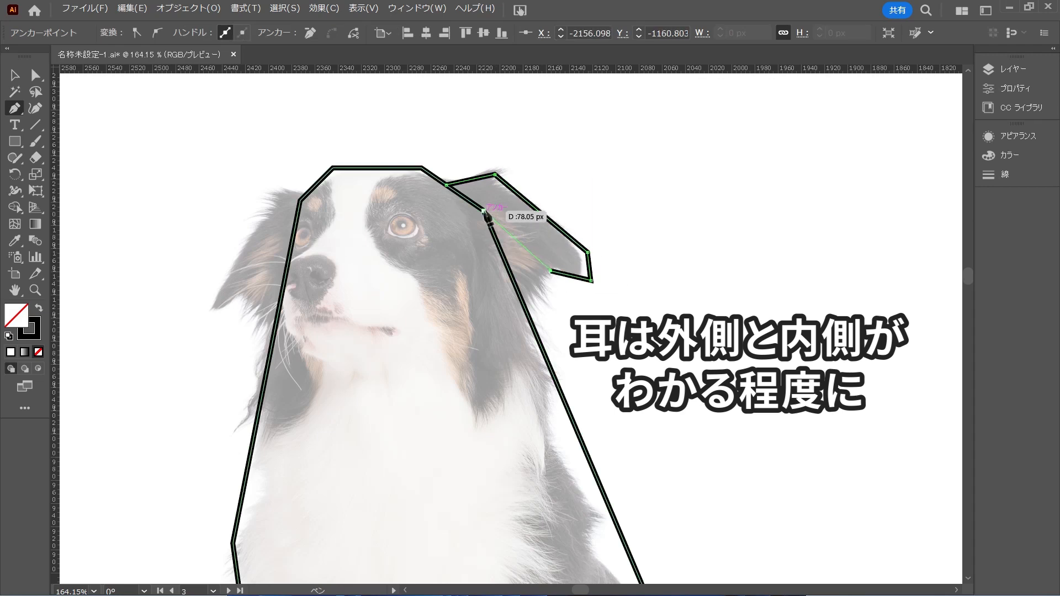
{"action": "left_click", "coordinate": [483, 211]}
{"action": "key", "text": "a"}
{"action": "left_click", "coordinate": [683, 307]}
Adjust the right-side ear's anchor points at its upper corner, tip and lower edge to refine its shape
{"action": "left_click_drag", "start_coordinate": [550, 271], "coordinate": [560, 269]}
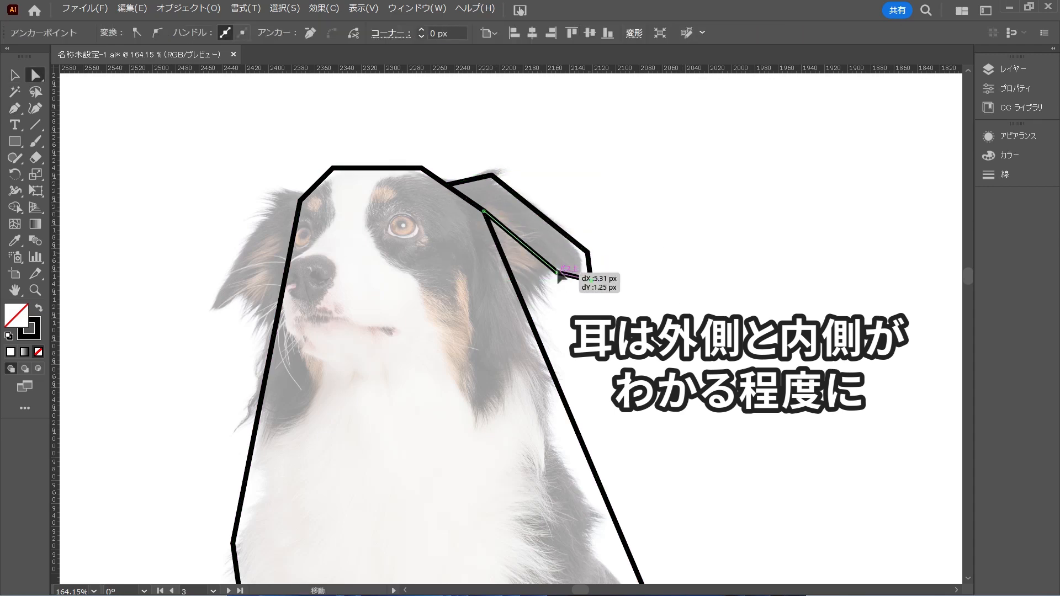
{"action": "left_click_drag", "start_coordinate": [494, 175], "coordinate": [492, 175]}
{"action": "left_click", "coordinate": [654, 317]}
{"action": "left_click_drag", "start_coordinate": [591, 280], "coordinate": [577, 239]}
Trace the outer part of the ear on the photo's left side with straight segments ending on the head outline, and deselect it
{"action": "key", "text": "p"}
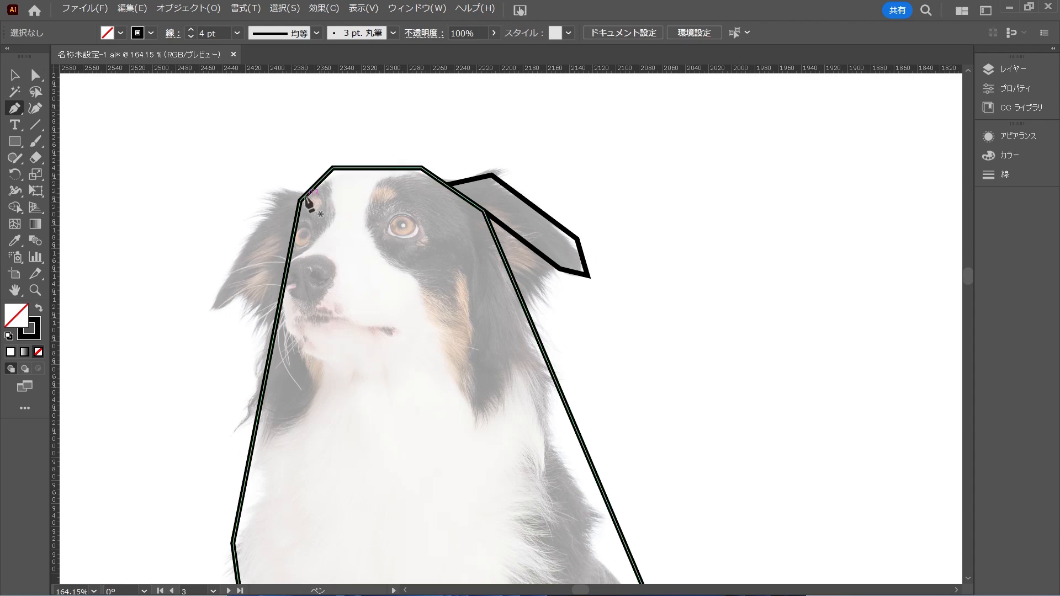
{"action": "left_click", "coordinate": [301, 200]}
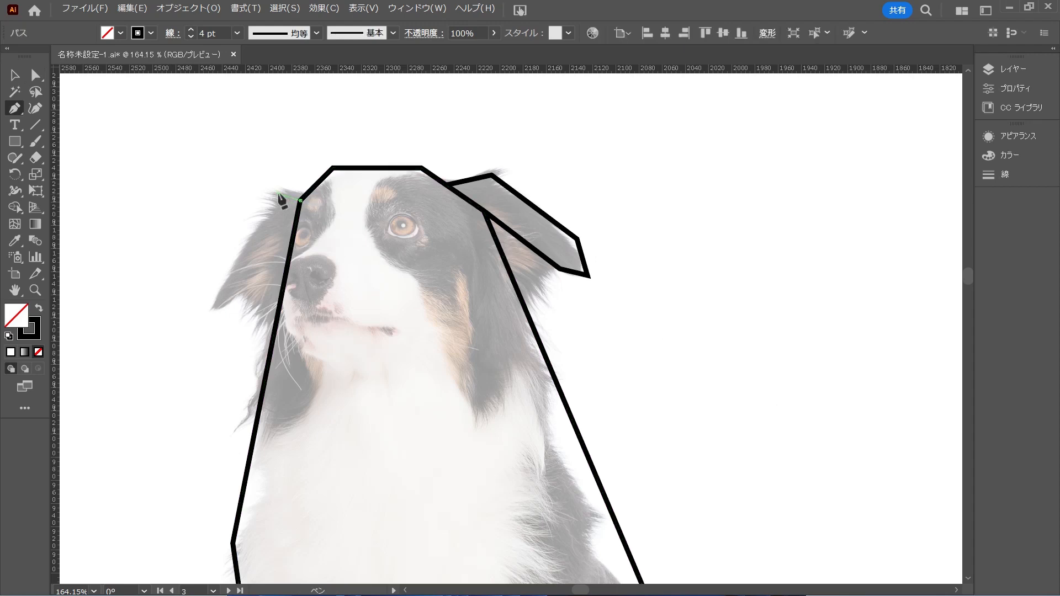
{"action": "left_click", "coordinate": [278, 194]}
{"action": "left_click", "coordinate": [198, 314]}
{"action": "left_click", "coordinate": [240, 295]}
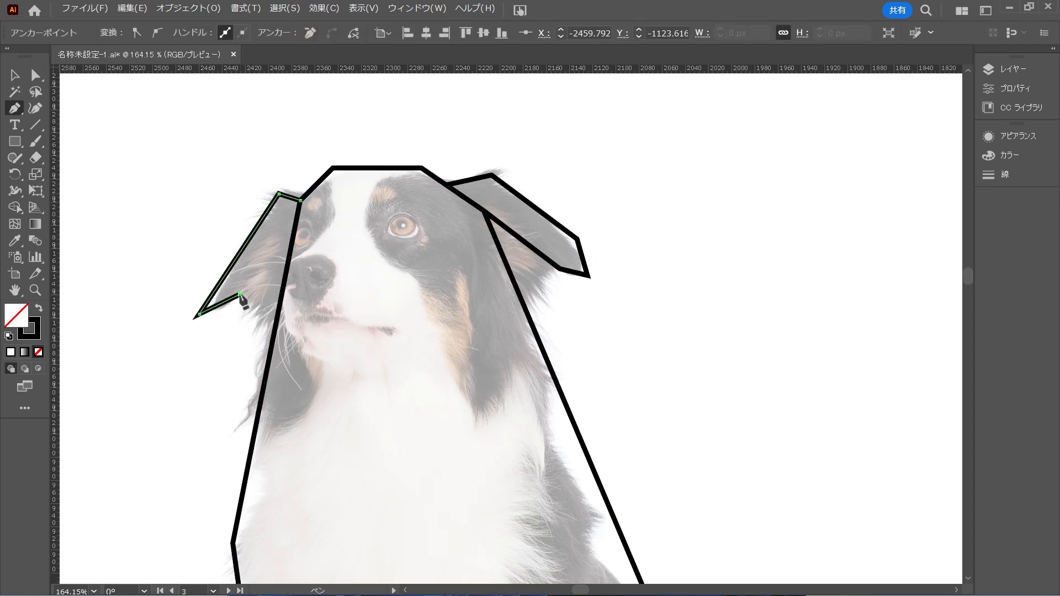
{"action": "left_click", "coordinate": [283, 225]}
{"action": "left_click", "coordinate": [295, 227]}
{"action": "key", "text": "v"}
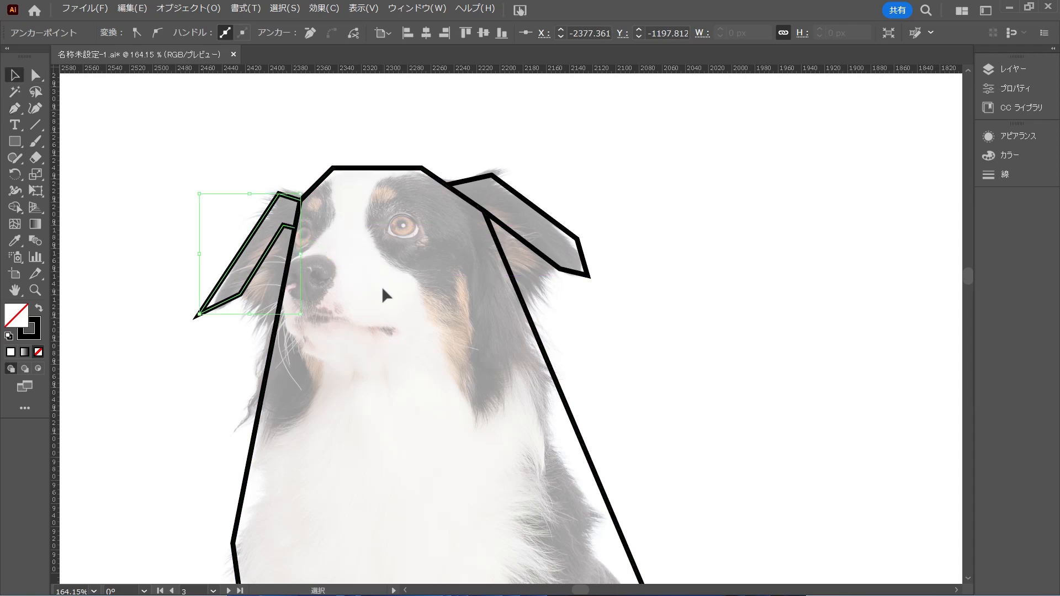
{"action": "left_click", "coordinate": [385, 286]}
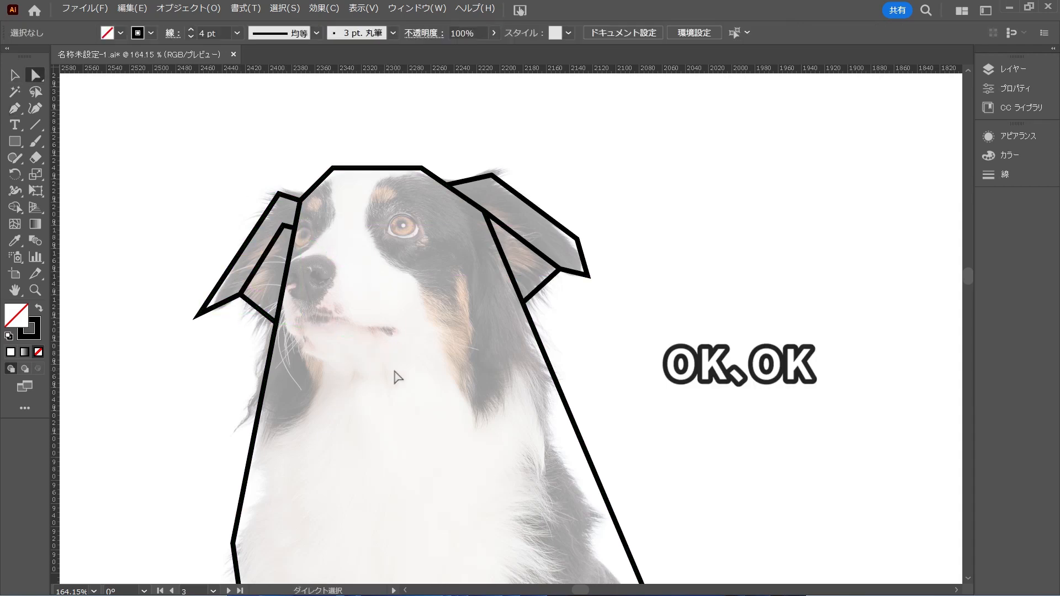
Trace the eye on the photo's right side with the Pen tool as a closed, straight-sided polygon
{"action": "key", "text": "p"}
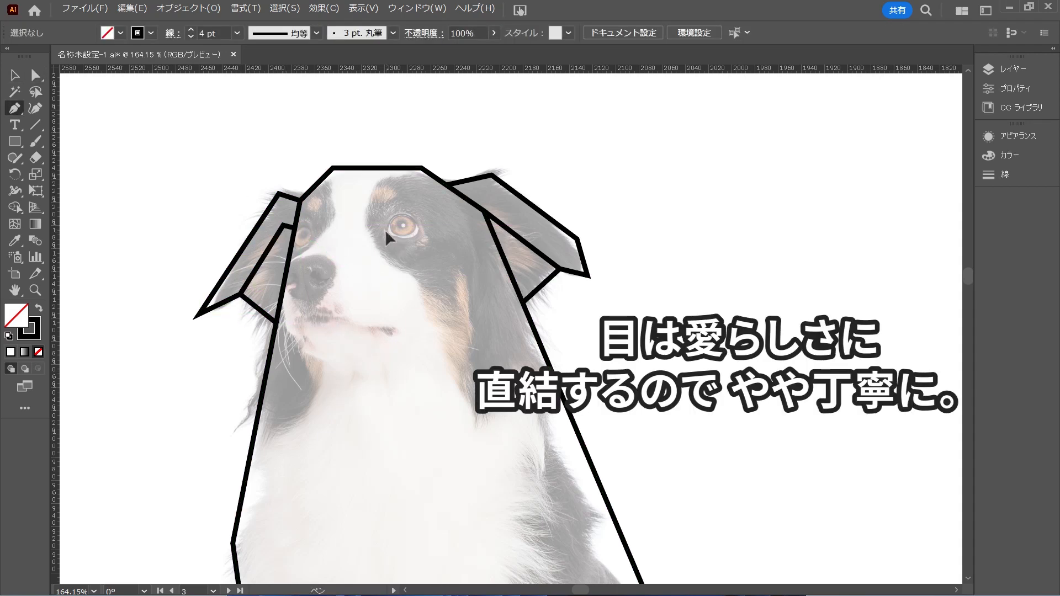
{"action": "left_click", "coordinate": [386, 231]}
{"action": "left_click", "coordinate": [393, 217]}
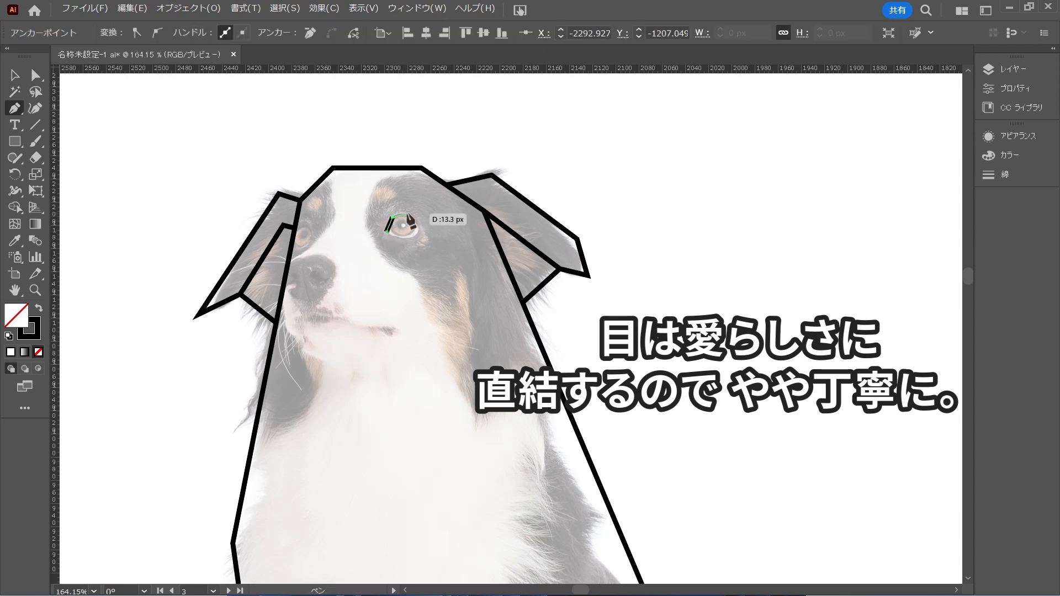
{"action": "left_click", "coordinate": [408, 213]}
{"action": "left_click", "coordinate": [422, 232]}
{"action": "left_click_drag", "start_coordinate": [420, 232], "coordinate": [394, 240]}
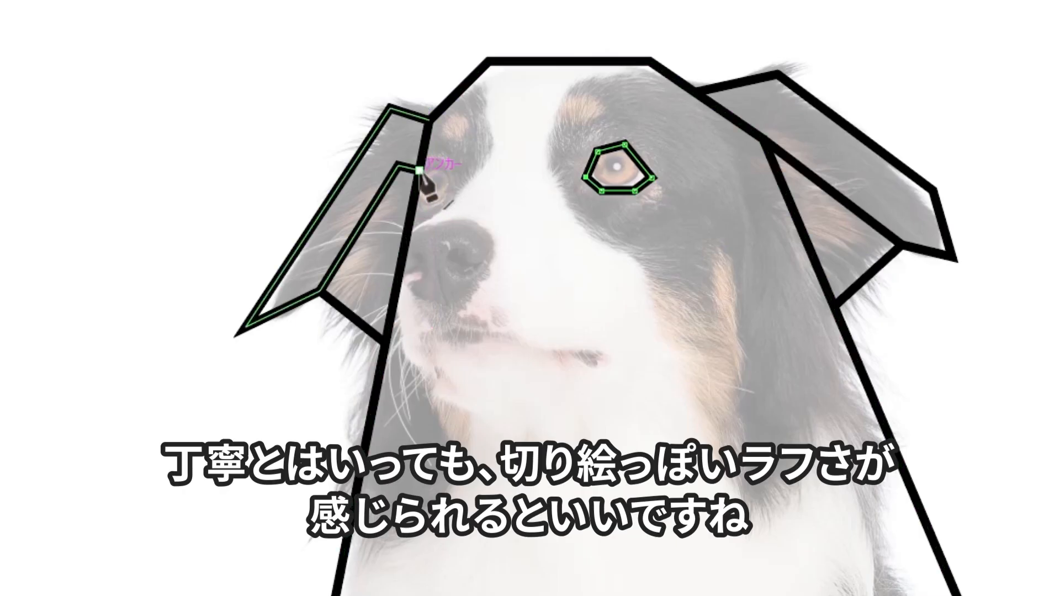
Trace the eye on the photo's left side with straight segments starting and ending on the head outline, and deselect it
{"action": "left_click_drag", "start_coordinate": [419, 170], "coordinate": [440, 166]}
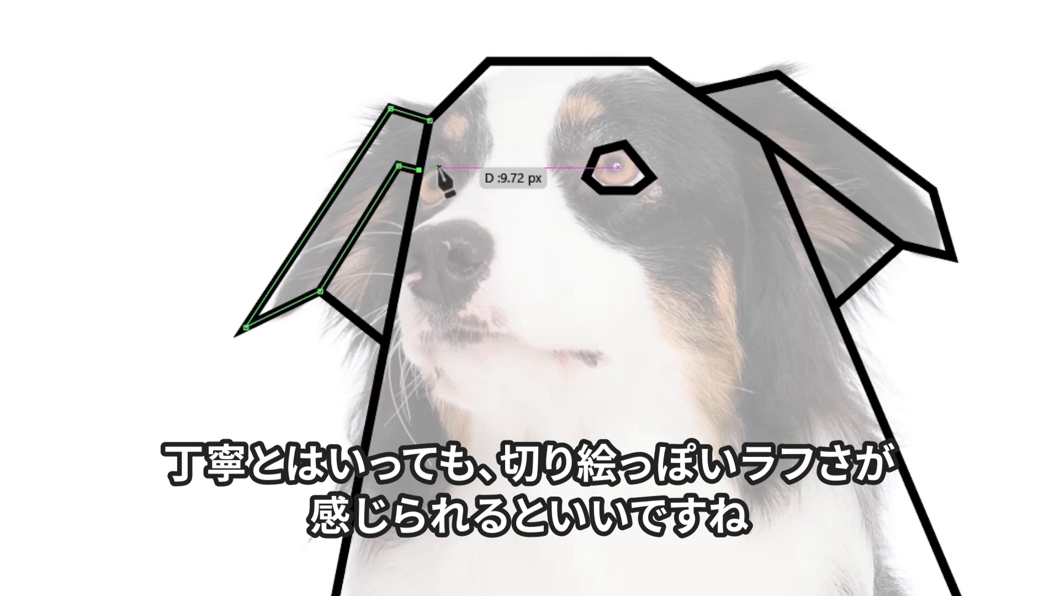
{"action": "left_click", "coordinate": [439, 167]}
{"action": "left_click_drag", "start_coordinate": [452, 190], "coordinate": [418, 203]}
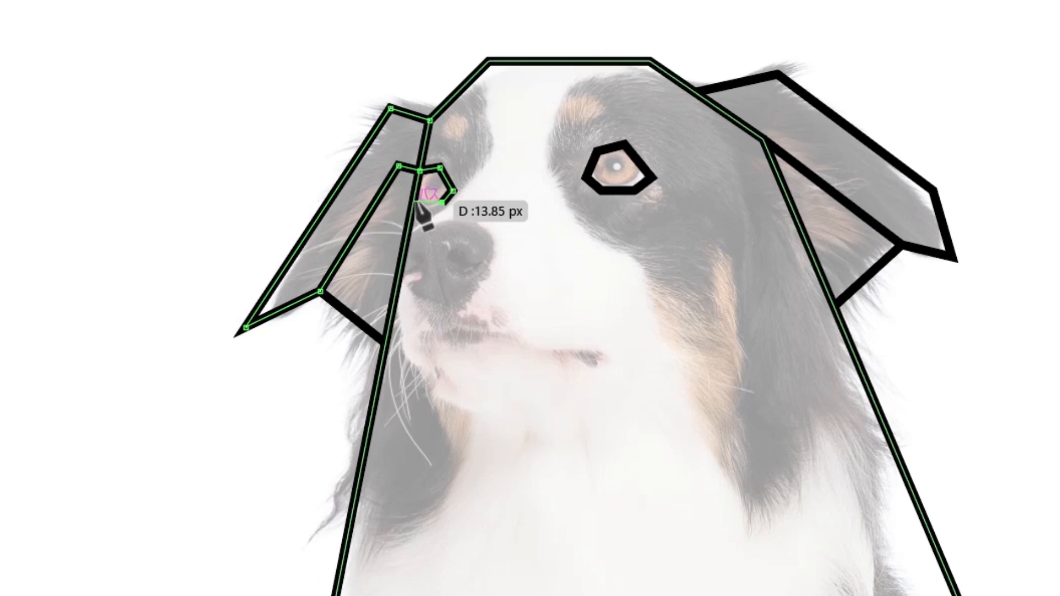
{"action": "left_click", "coordinate": [416, 203]}
{"action": "left_click", "coordinate": [513, 246], "text": "ctrl"}
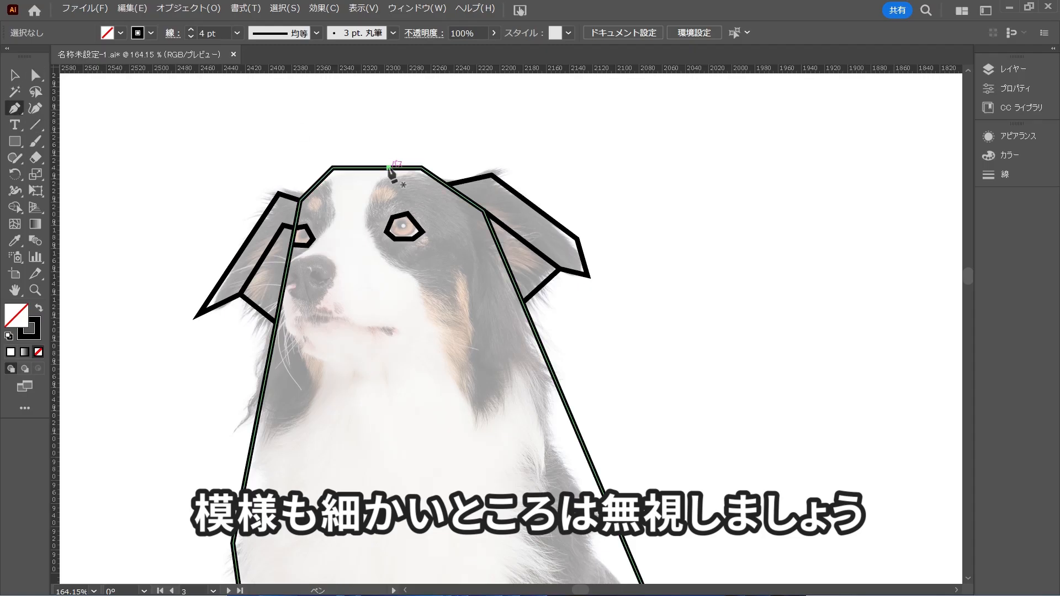
Trace the dark fur marking from the head's top edge around the right-side eye, down to the chest point and up to the back outline
{"action": "left_click", "coordinate": [590, 61]}
{"action": "left_click", "coordinate": [544, 144]}
{"action": "left_click", "coordinate": [580, 236]}
{"action": "left_click", "coordinate": [646, 265]}
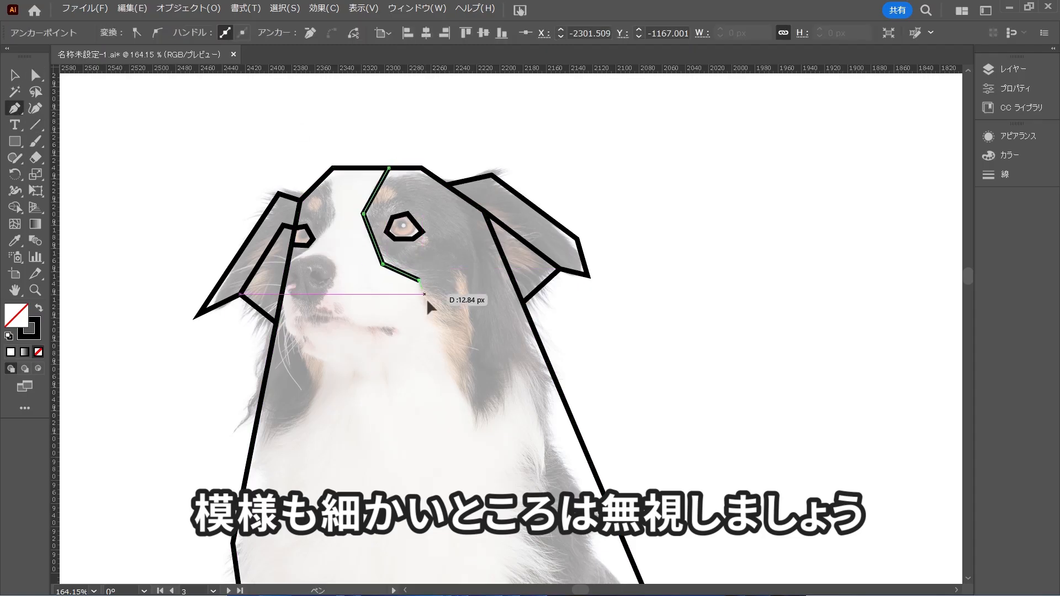
{"action": "left_click", "coordinate": [753, 527]}
{"action": "left_click", "coordinate": [875, 410]}
{"action": "left_click", "coordinate": [875, 385], "text": "ctrl"}
Trace the left-side face marking from the head's upper corner to the outline beside the nose, and fit the eye's lower corner to it
{"action": "left_click", "coordinate": [333, 168]}
{"action": "left_click", "coordinate": [337, 218]}
{"action": "left_click", "coordinate": [288, 269]}
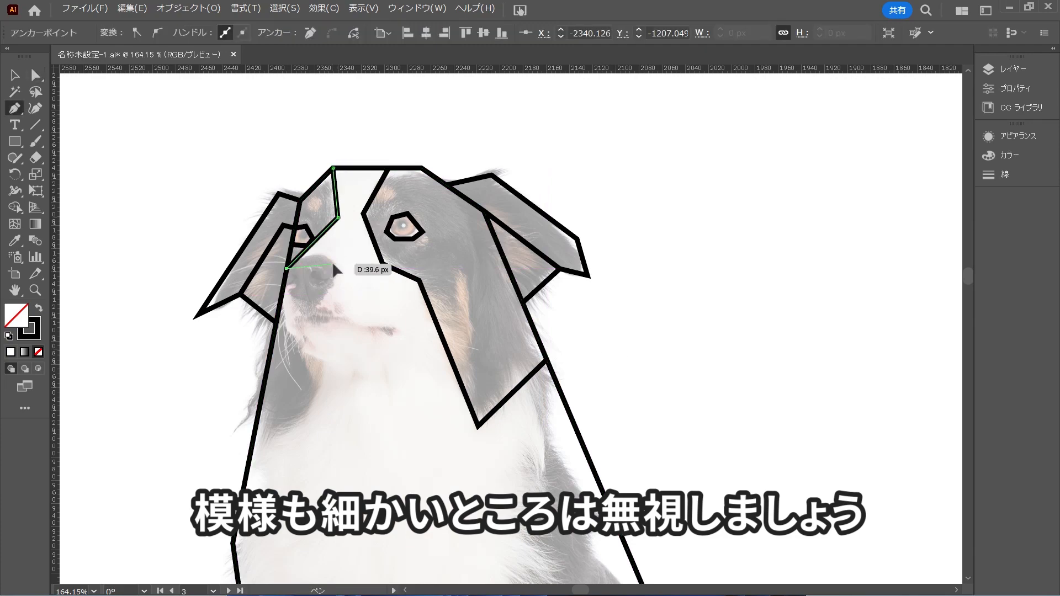
{"action": "left_click", "coordinate": [333, 270], "text": "ctrl"}
{"action": "left_click_drag", "start_coordinate": [308, 245], "coordinate": [305, 249]}
{"action": "left_click", "coordinate": [340, 283], "text": "ctrl"}
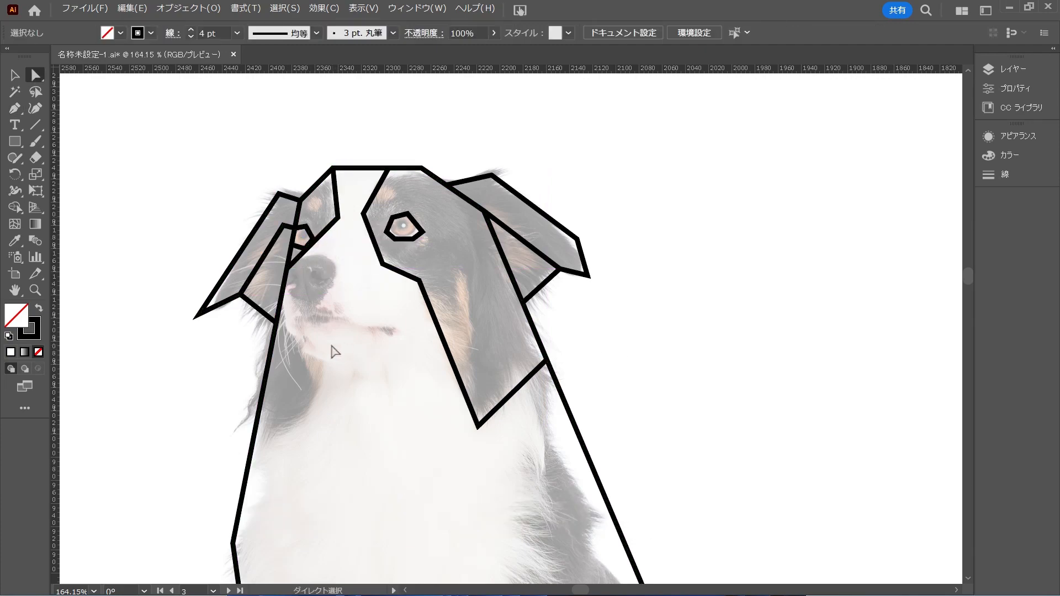
Trace the nose with straight segments from the left-side marking line around to the head outline, and deselect it
{"action": "key", "text": "p"}
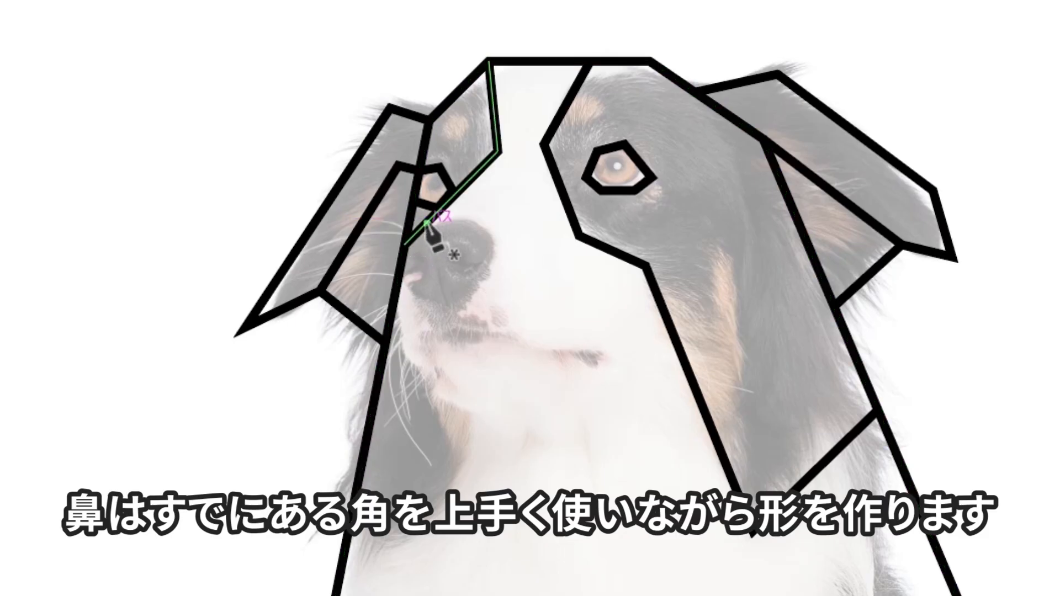
{"action": "left_click", "coordinate": [427, 223]}
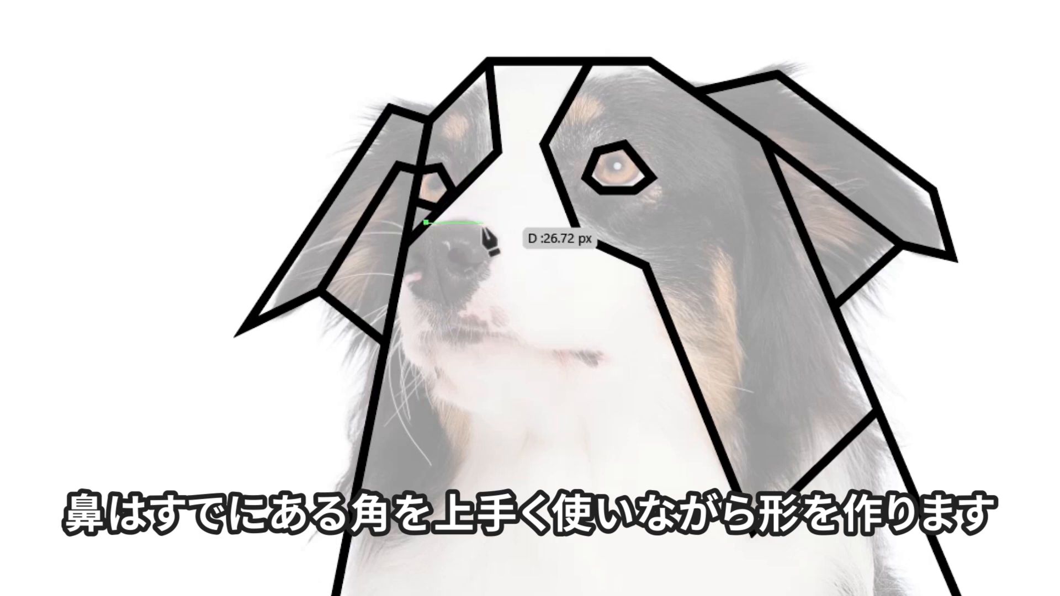
{"action": "left_click", "coordinate": [484, 223]}
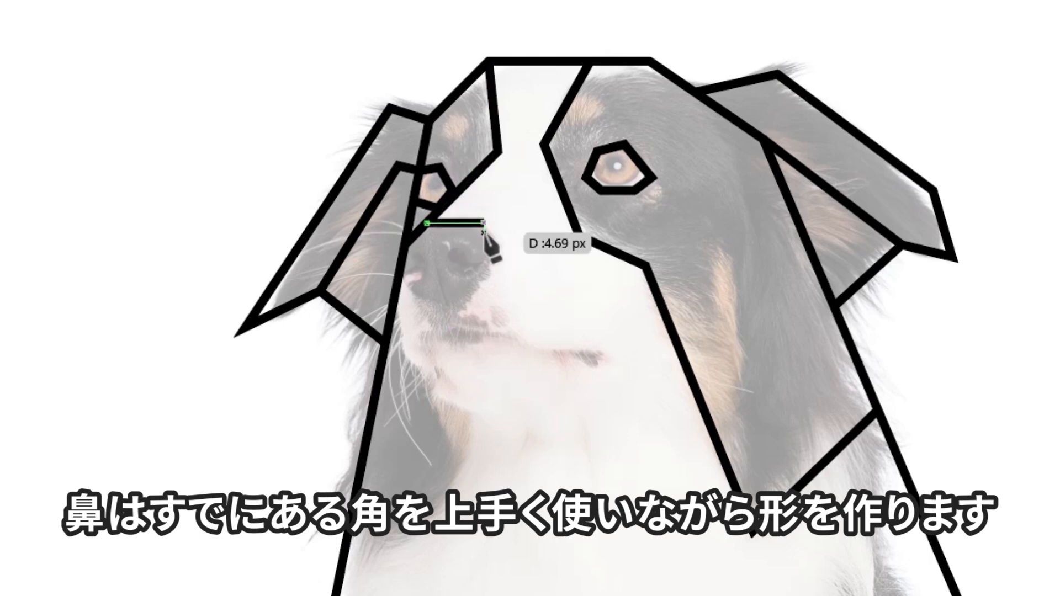
{"action": "left_click", "coordinate": [509, 248]}
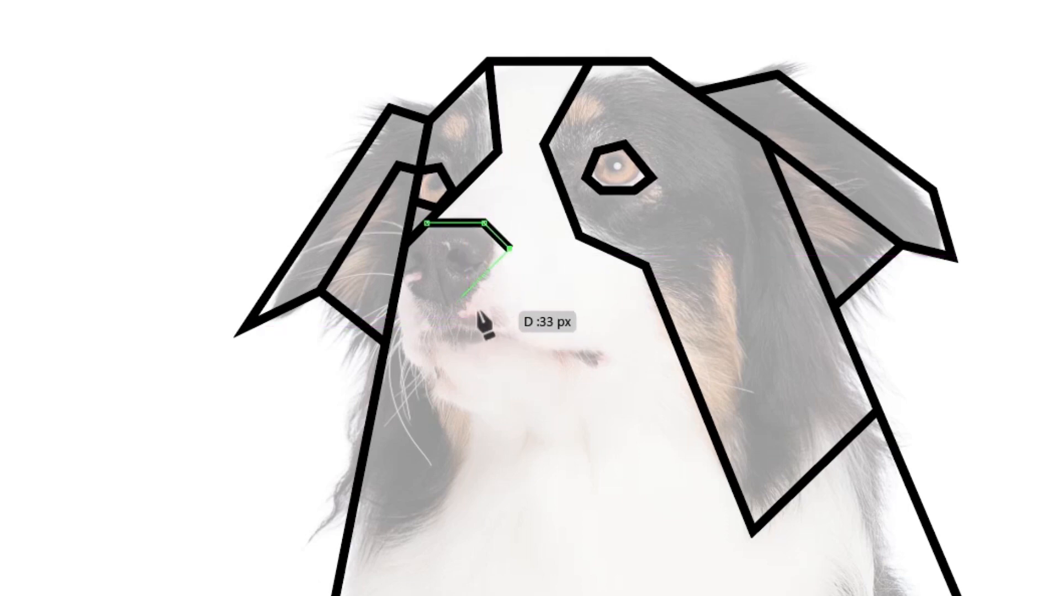
{"action": "left_click", "coordinate": [465, 293]}
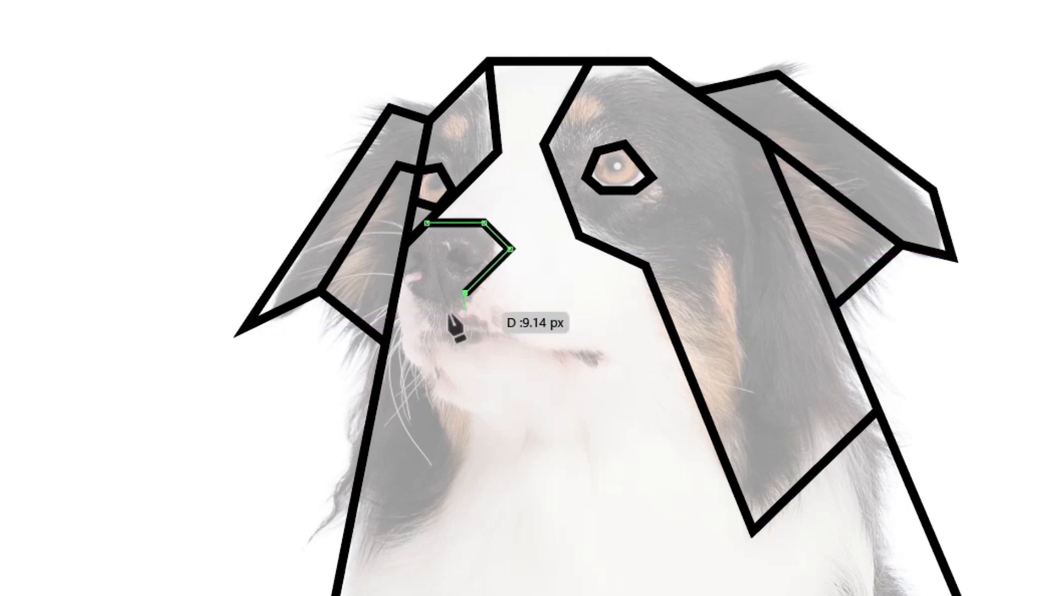
{"action": "left_click", "coordinate": [417, 293]}
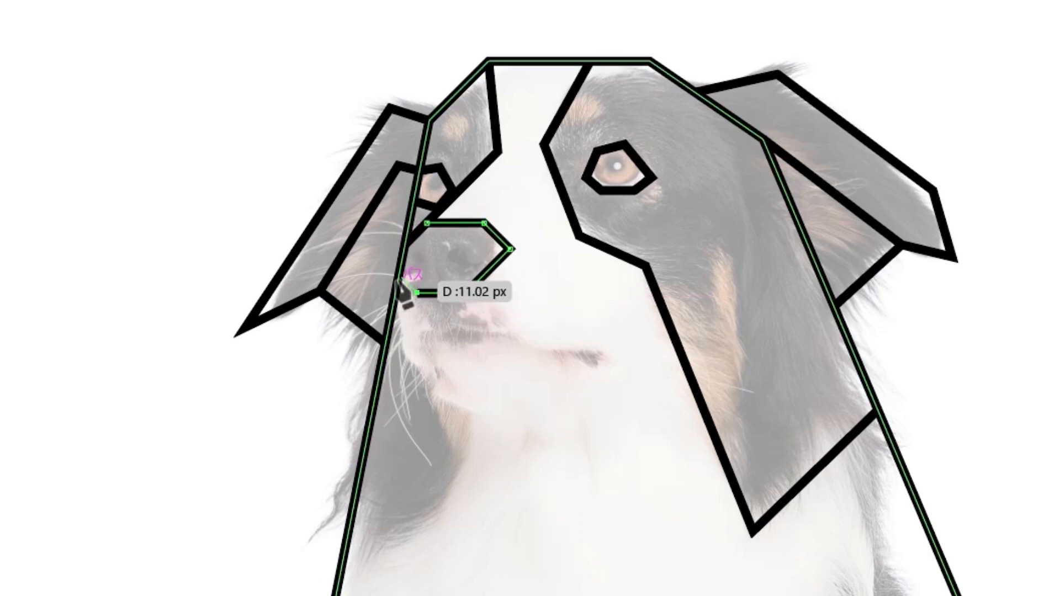
{"action": "left_click", "coordinate": [398, 277]}
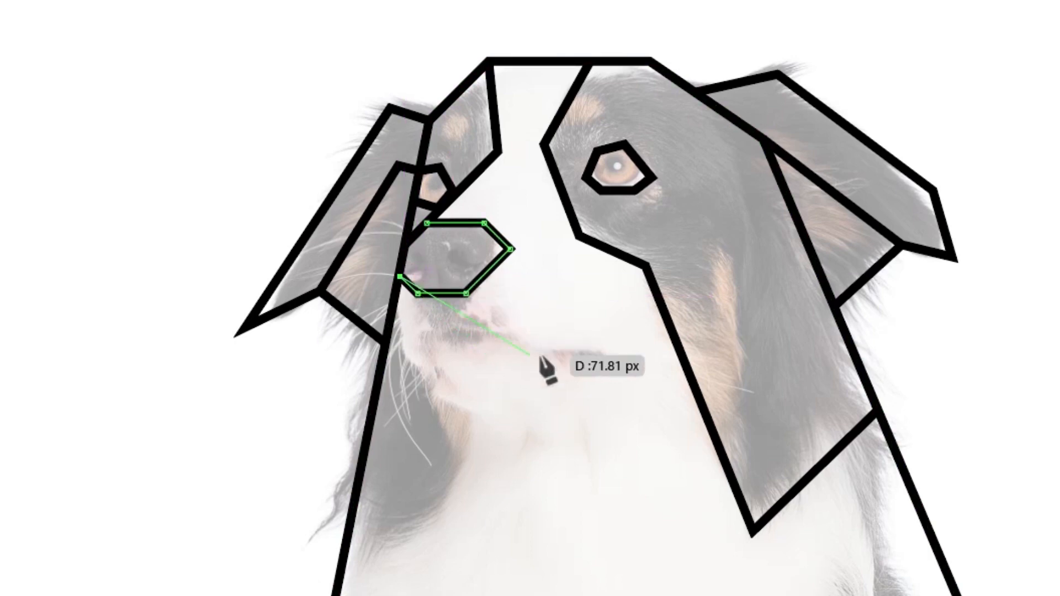
{"action": "key", "text": "Return"}
{"action": "key", "text": "a"}
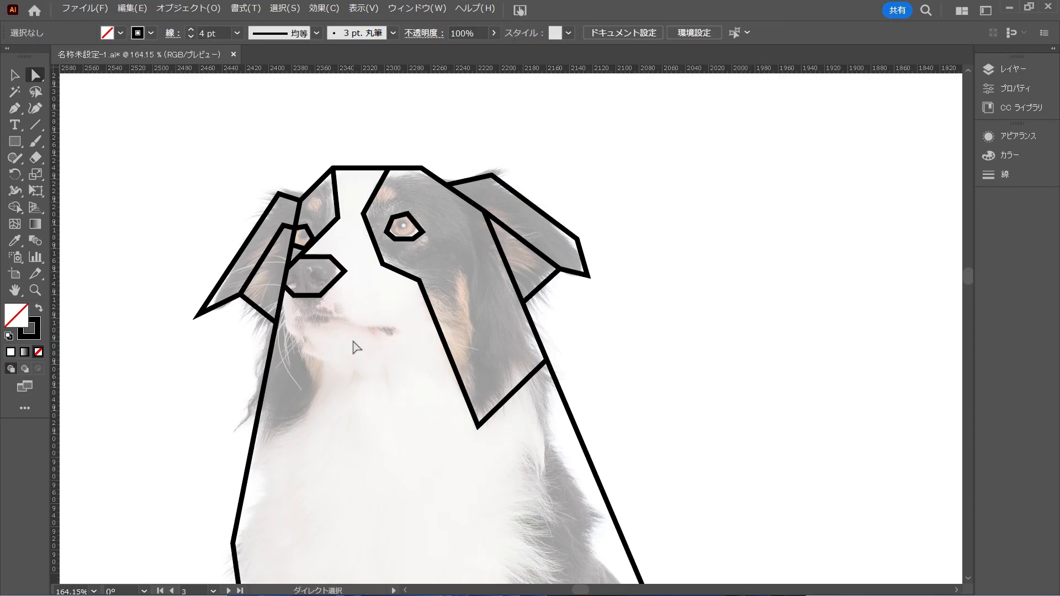
Trace the tan eyebrow spots above both eyes as small closed polygons with straight sides
{"action": "key", "text": "p"}
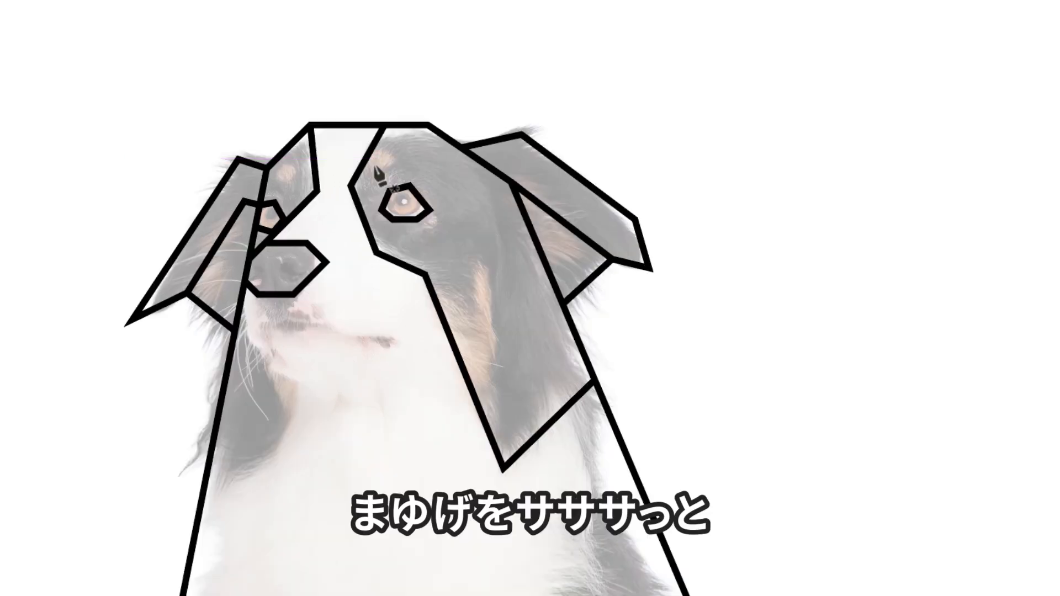
{"action": "left_click", "coordinate": [379, 186]}
{"action": "left_click", "coordinate": [389, 186]}
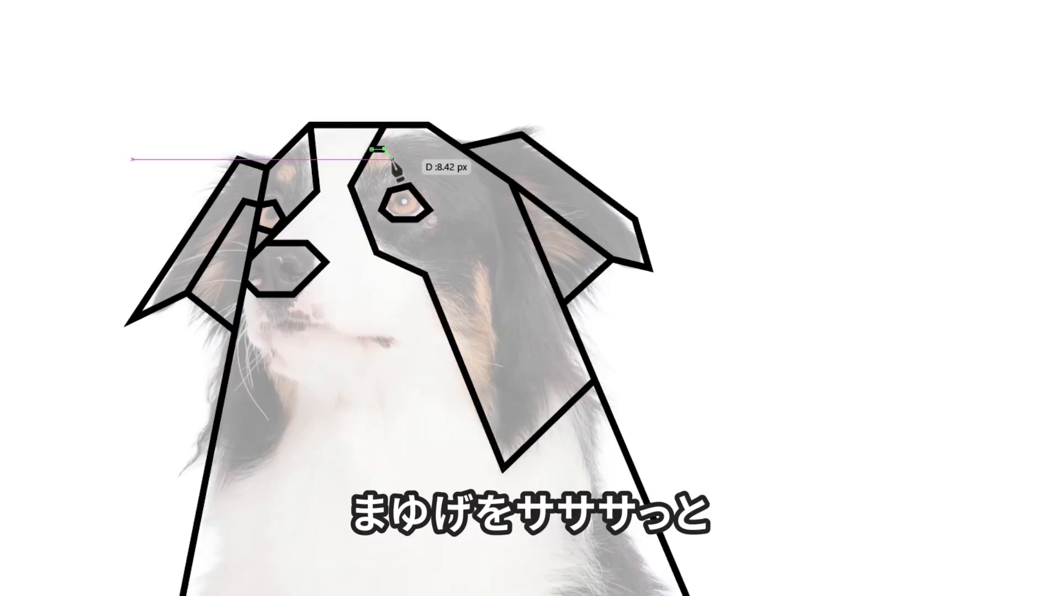
{"action": "left_click", "coordinate": [402, 199]}
{"action": "left_click", "coordinate": [386, 205]}
{"action": "left_click", "coordinate": [366, 176]}
{"action": "left_click", "coordinate": [361, 170]}
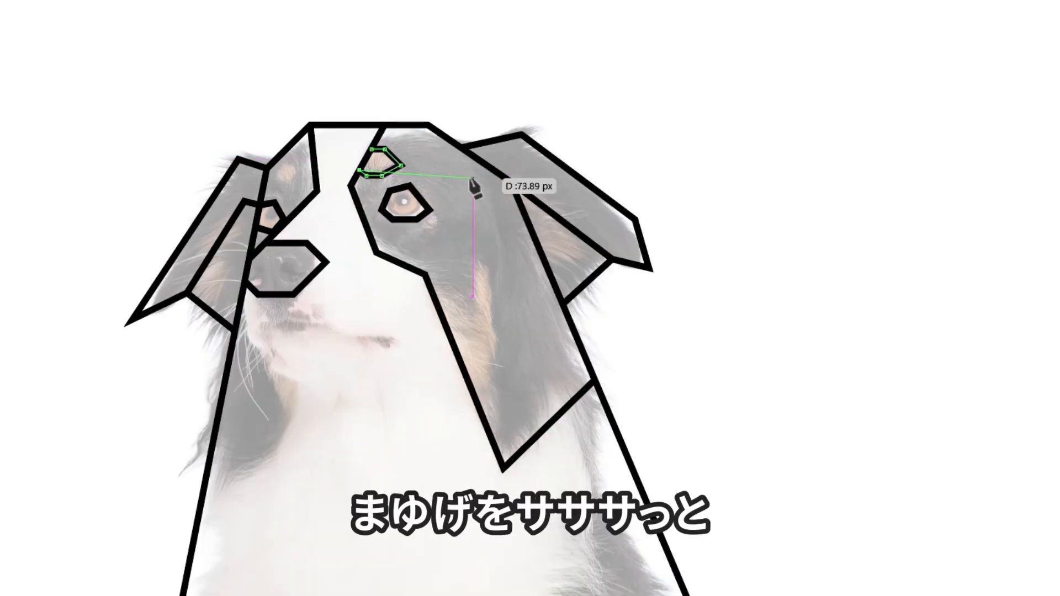
{"action": "left_click", "coordinate": [429, 161], "text": "ctrl"}
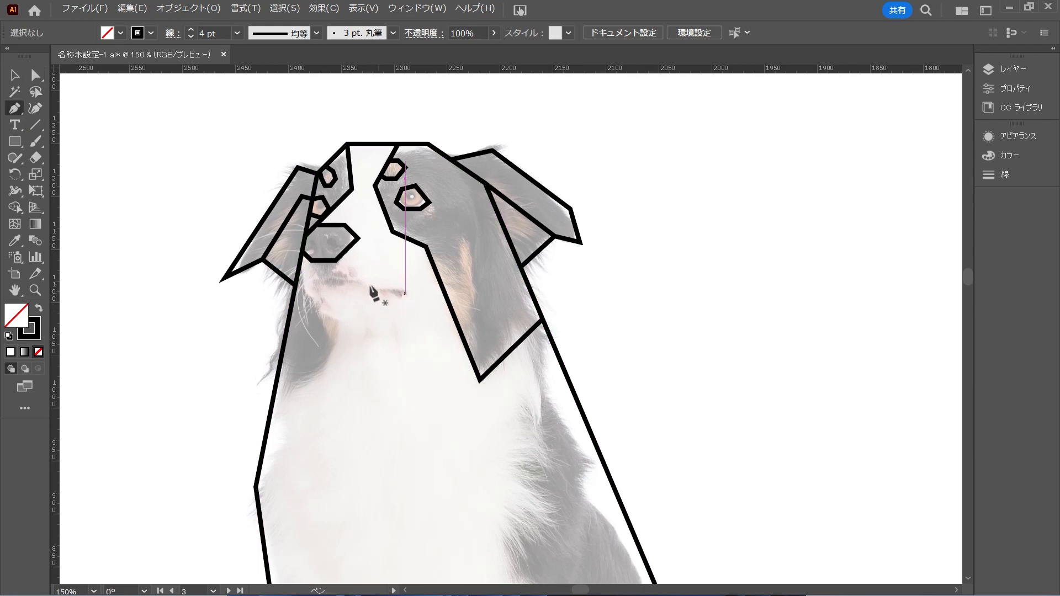
Trace the mouth with straight segments down from the nose and across, folding back into a small triangle at the mouth corner
{"action": "left_click", "coordinate": [323, 263]}
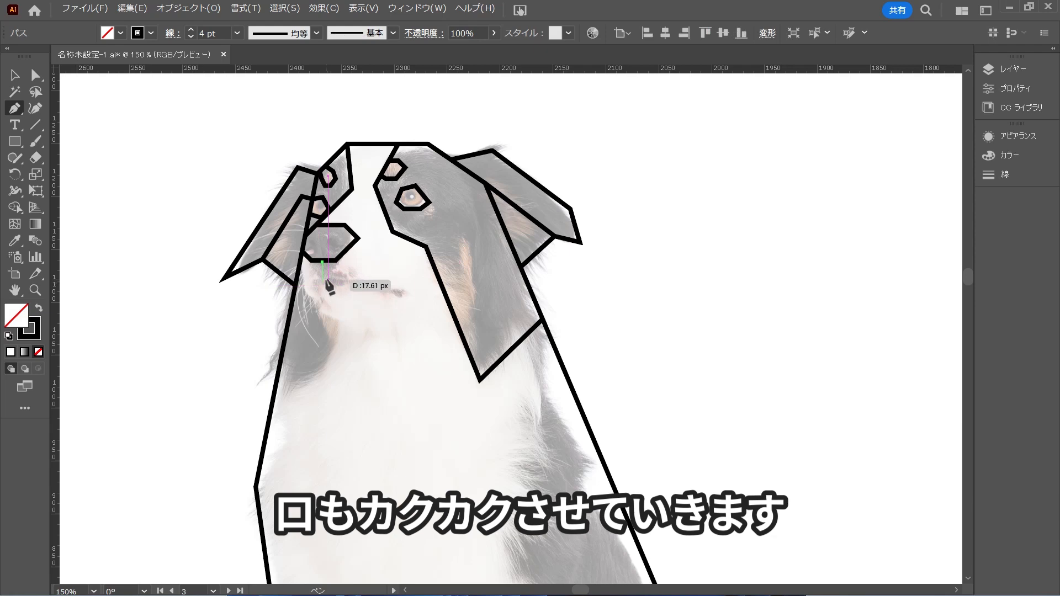
{"action": "left_click", "coordinate": [323, 280]}
{"action": "left_click", "coordinate": [351, 280]}
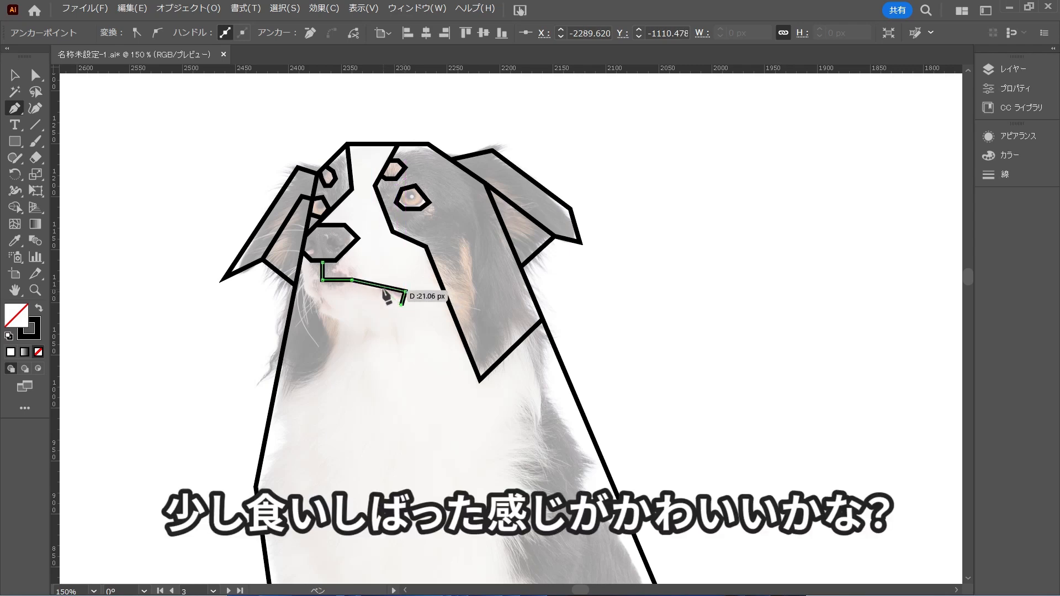
{"action": "left_click", "coordinate": [372, 285]}
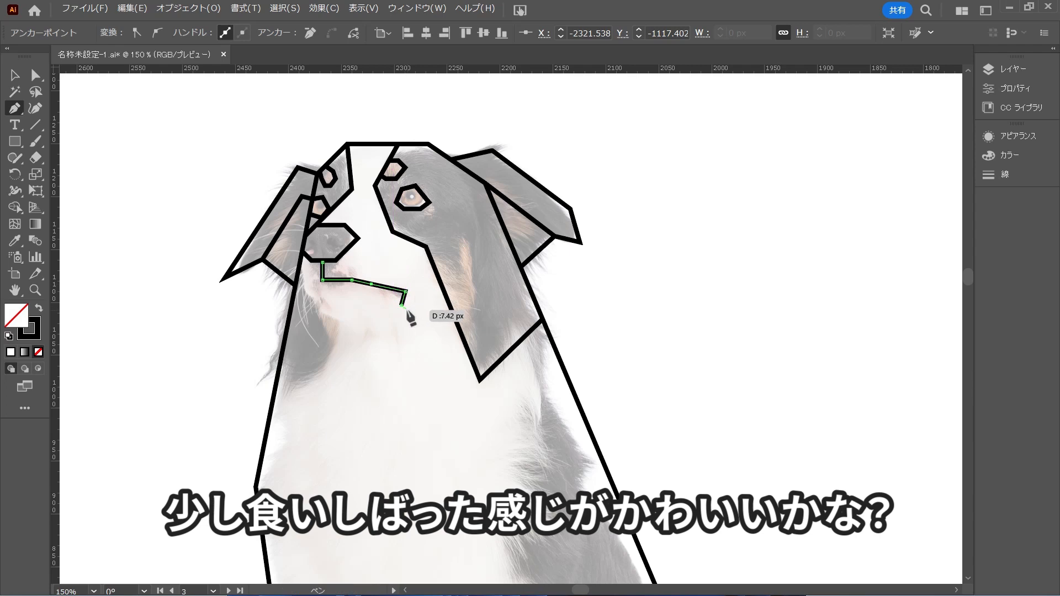
{"action": "key", "text": "ctrl+z"}
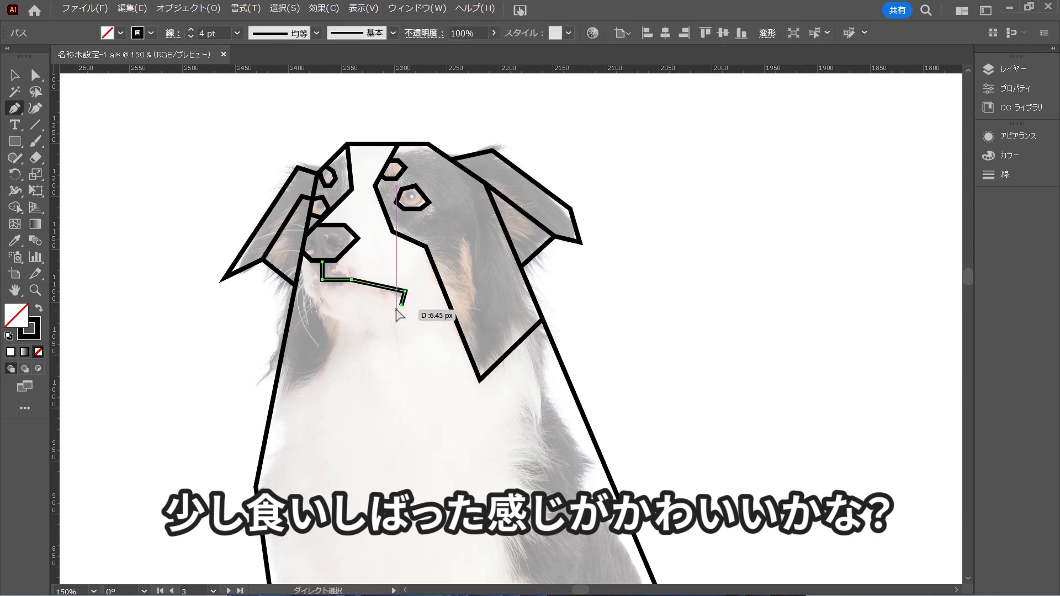
{"action": "left_click", "coordinate": [378, 285]}
{"action": "key", "text": "a"}
{"action": "left_click", "coordinate": [363, 329]}
Move the end anchor of the mouth corner's triangle so it no longer sticks out above the mouth line
{"action": "scroll", "coordinate": [381, 290], "scroll_direction": "up", "scroll_amount": 3}
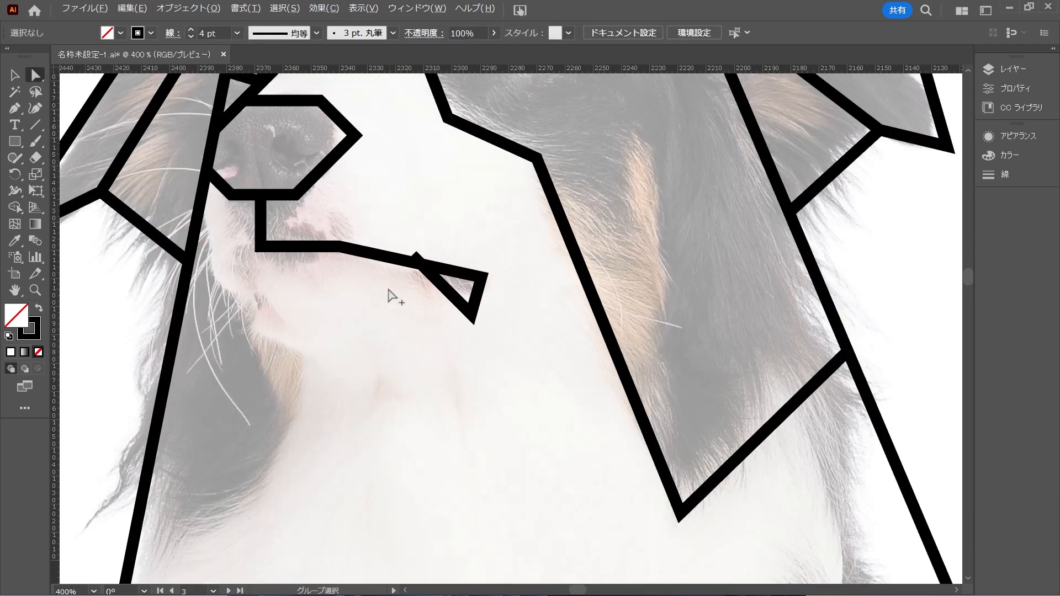
{"action": "left_click_drag", "start_coordinate": [413, 256], "coordinate": [398, 261]}
{"action": "left_click", "coordinate": [422, 314]}
{"action": "scroll", "coordinate": [419, 333], "scroll_direction": "down", "scroll_amount": 2}
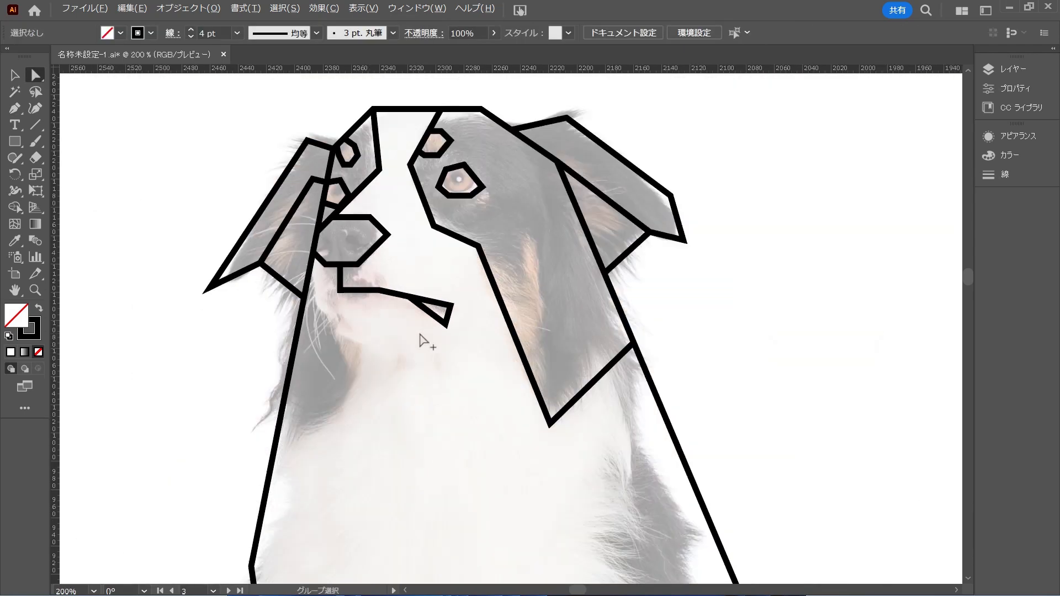
Draw a straight line from the mouth corner below the nose to where the left-side ear meets the head outline, and deselect it
{"action": "left_click", "coordinate": [16, 115]}
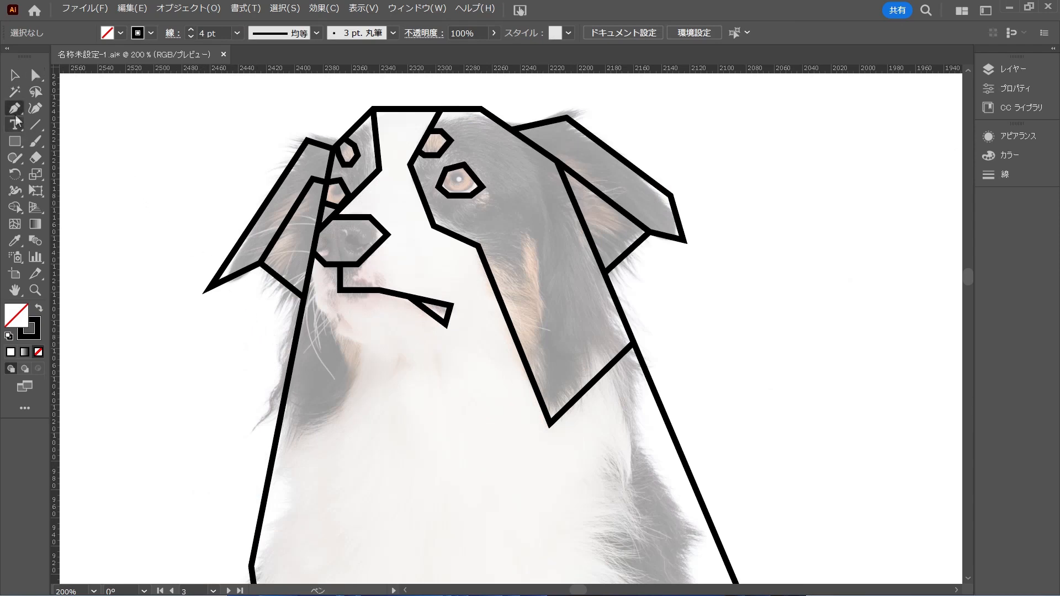
{"action": "left_click", "coordinate": [340, 289]}
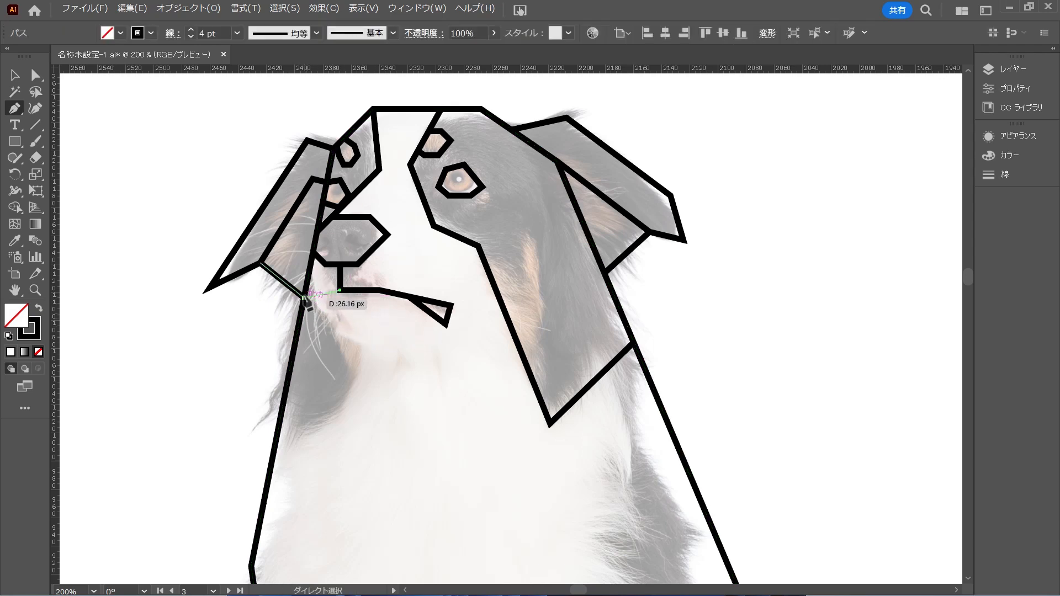
{"action": "left_click", "coordinate": [304, 299]}
{"action": "left_click", "coordinate": [338, 290]}
{"action": "left_click", "coordinate": [408, 412], "text": "ctrl"}
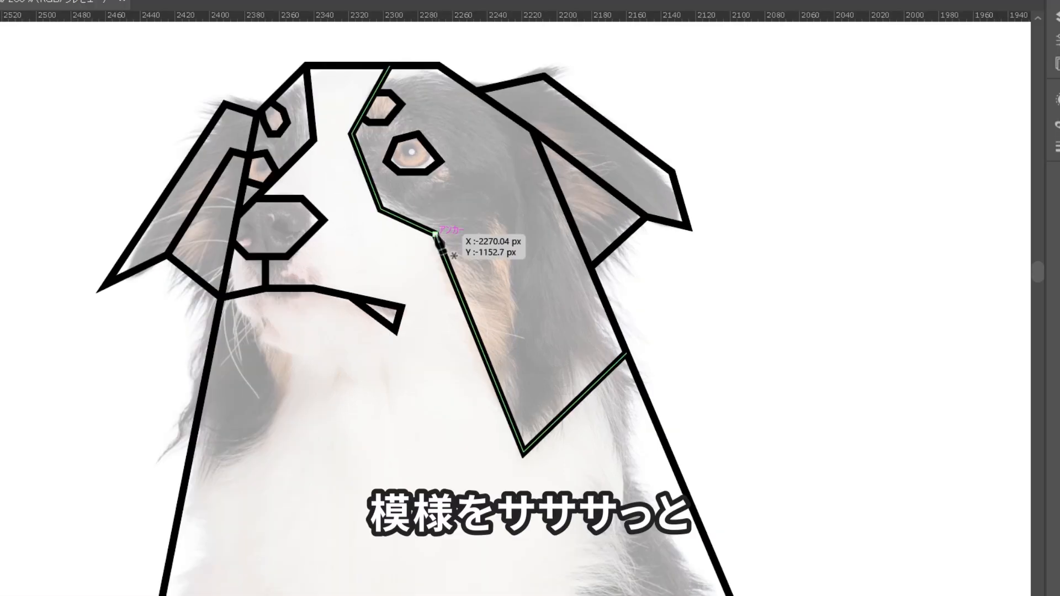
Trace the tan cheek marking with straight segments from the fur marking's bend, up to a peak and down to its lowest point
{"action": "left_click", "coordinate": [479, 246]}
{"action": "left_click", "coordinate": [527, 282]}
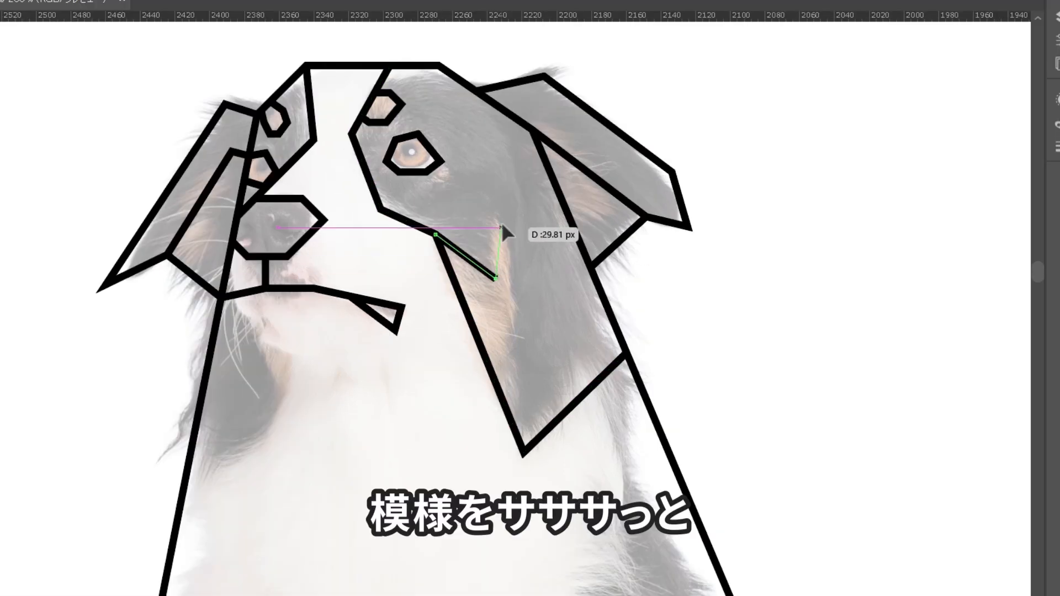
{"action": "left_click", "coordinate": [535, 236]}
{"action": "left_click", "coordinate": [525, 451]}
Toggle the visibility of the 画像 layer to check the line drawing of the whole dog without the photo
{"action": "scroll", "coordinate": [438, 438], "scroll_direction": "down", "scroll_amount": 3}
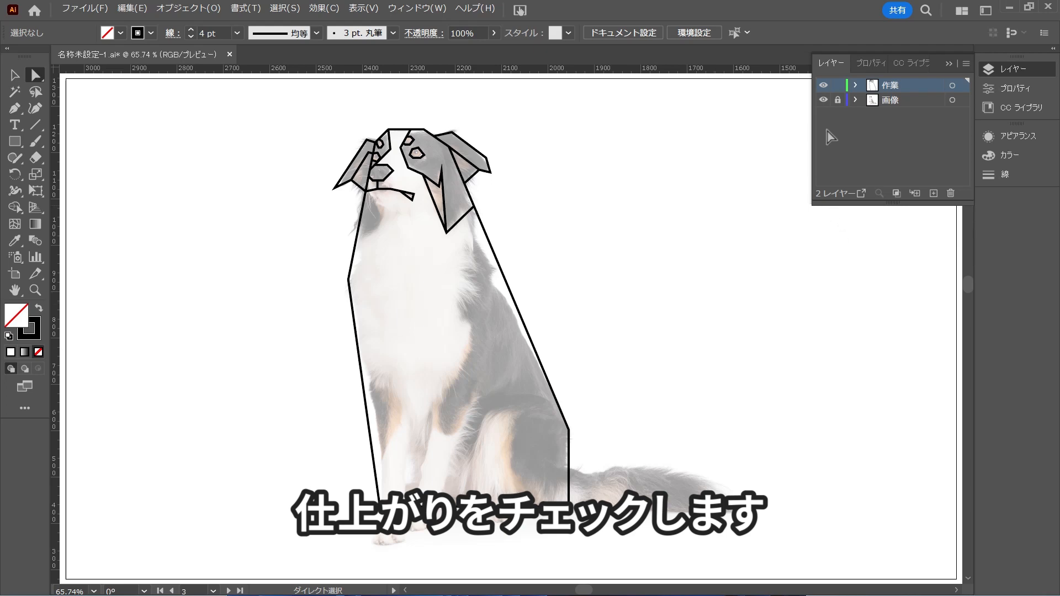
{"action": "left_click", "coordinate": [823, 101]}
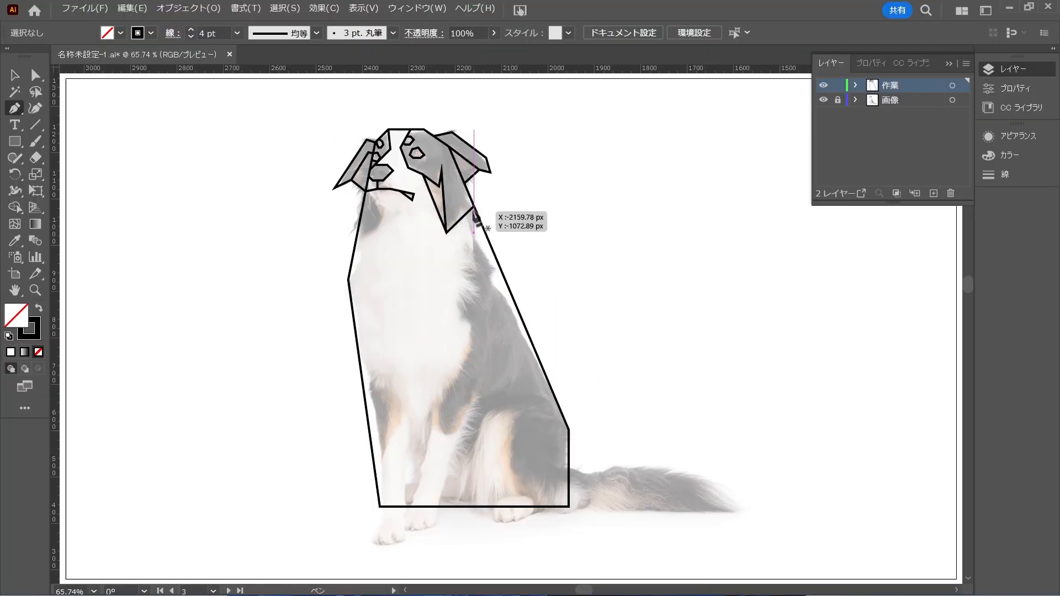
Trace the right-side front leg with straight segments from the drooping ear's outer corner down to a squared paw, ending at the paw's rear corner
{"action": "left_click", "coordinate": [472, 208]}
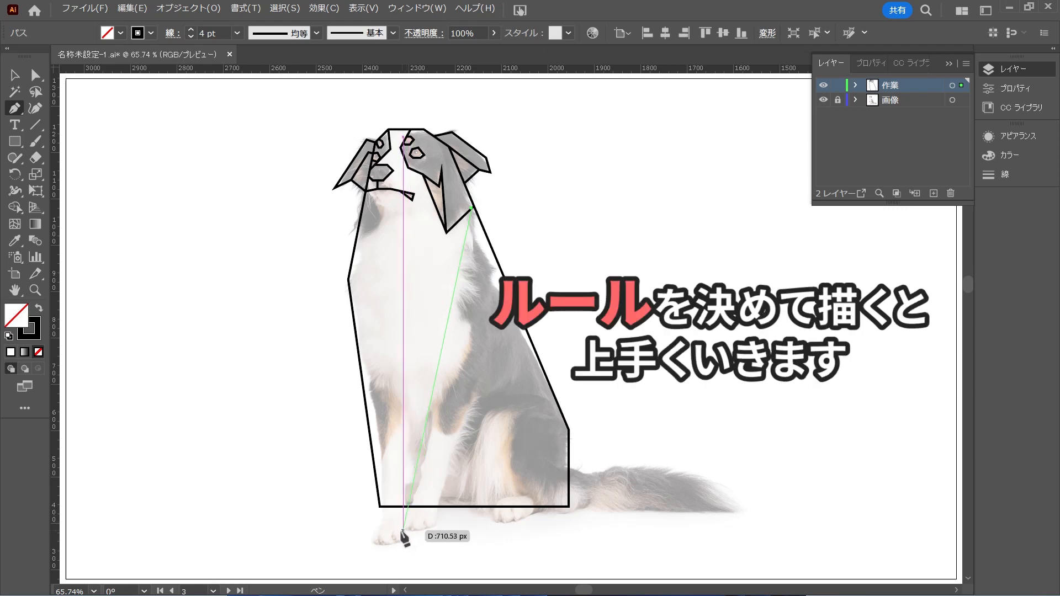
{"action": "left_click", "coordinate": [408, 513]}
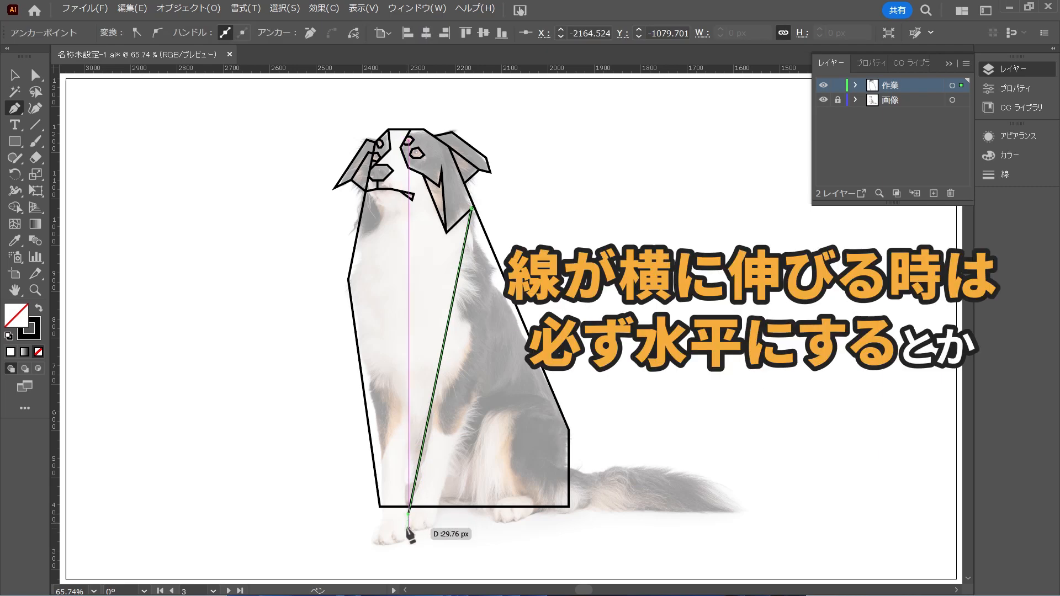
{"action": "left_click", "coordinate": [400, 515]}
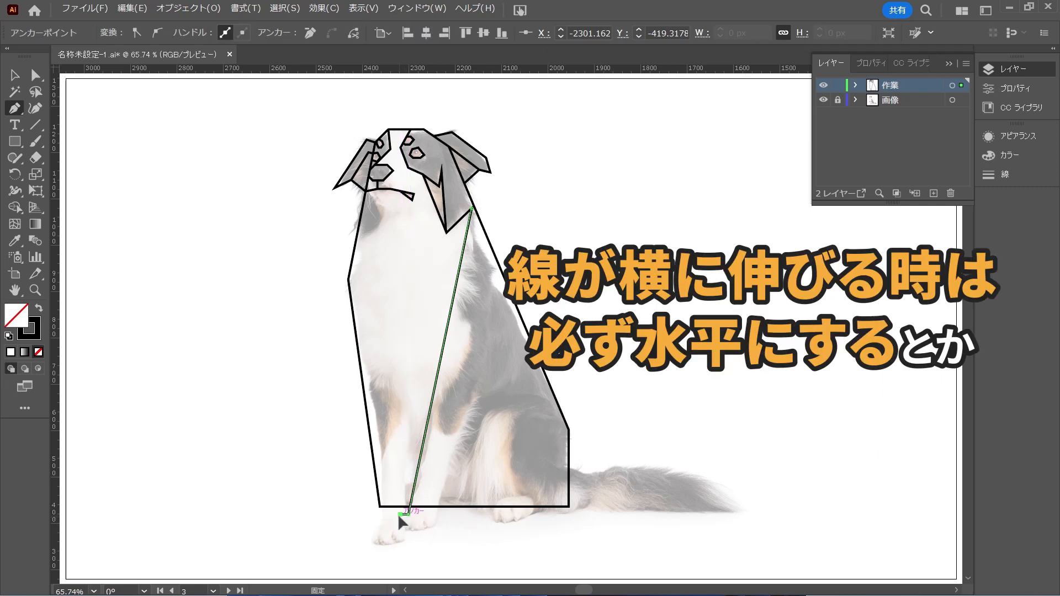
{"action": "left_click", "coordinate": [400, 531]}
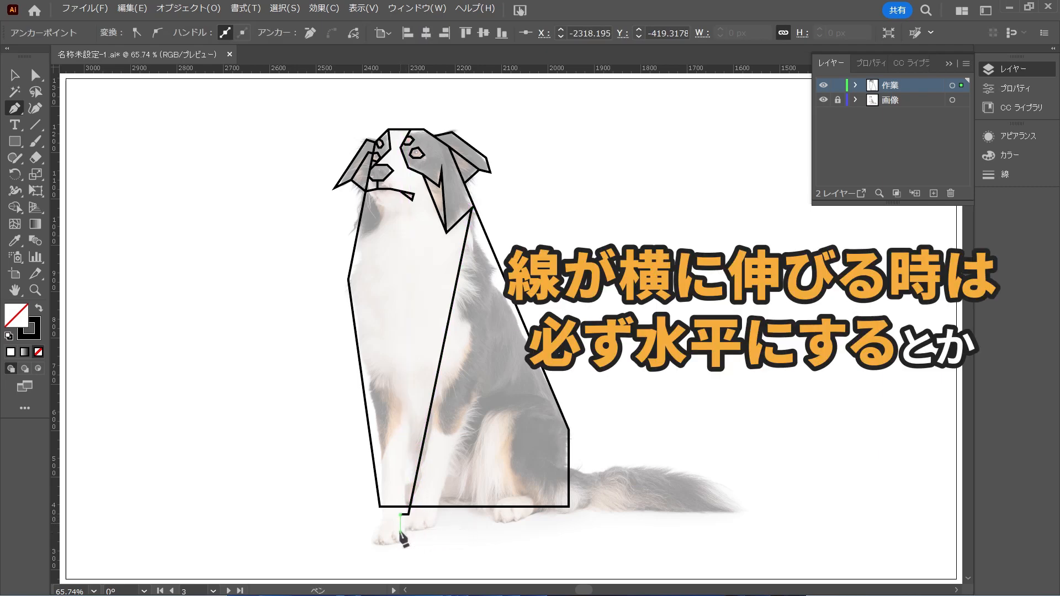
{"action": "left_click", "coordinate": [434, 531]}
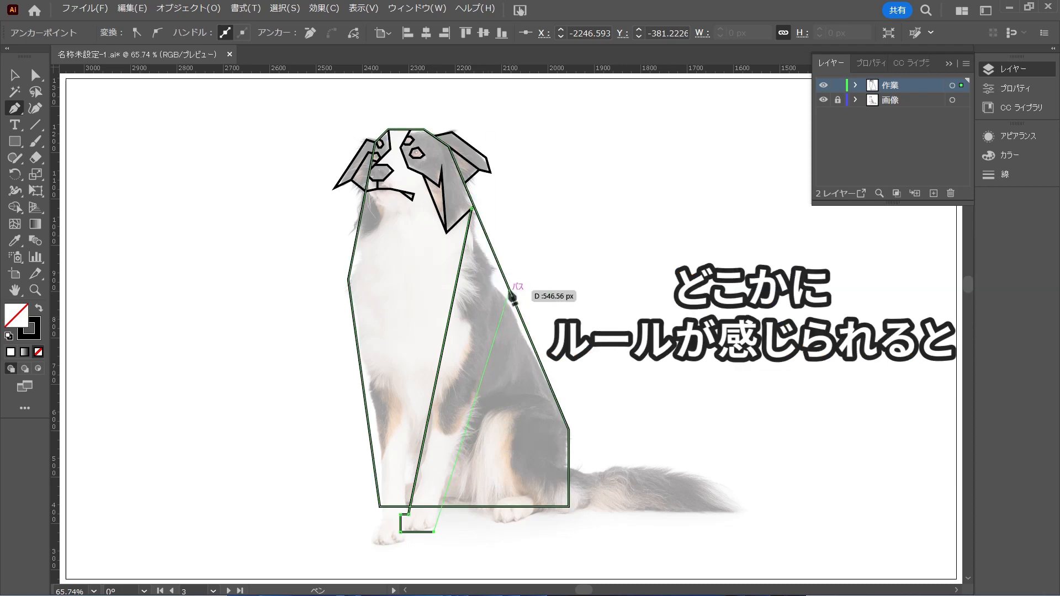
Draw the leg's rear edge from the paw up to the back outline, and move the leg's top anchor onto the junction of ear and outline
{"action": "left_click", "coordinate": [508, 289]}
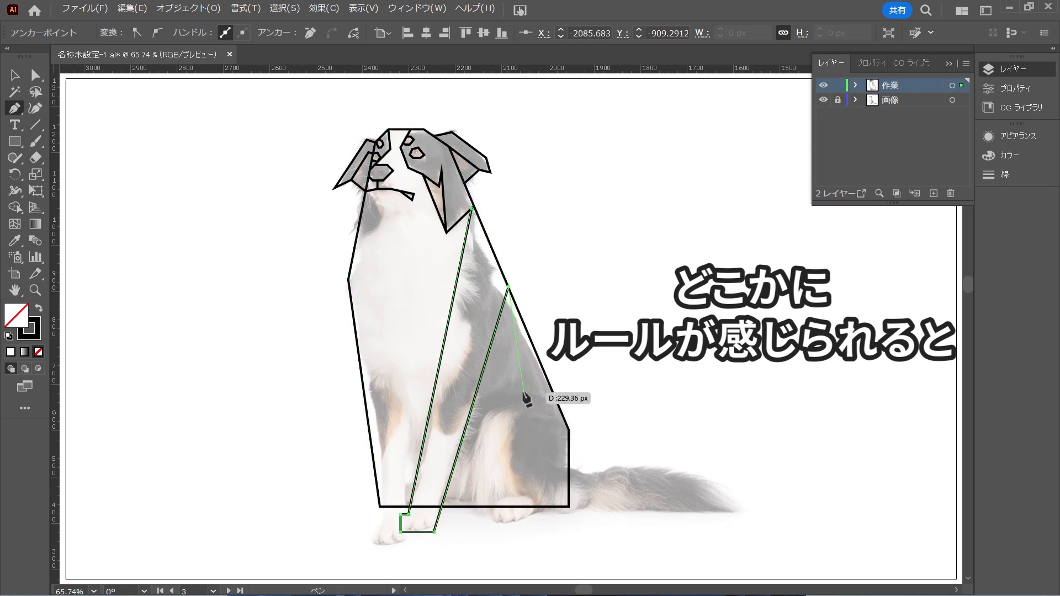
{"action": "key", "text": "ctrl+z"}
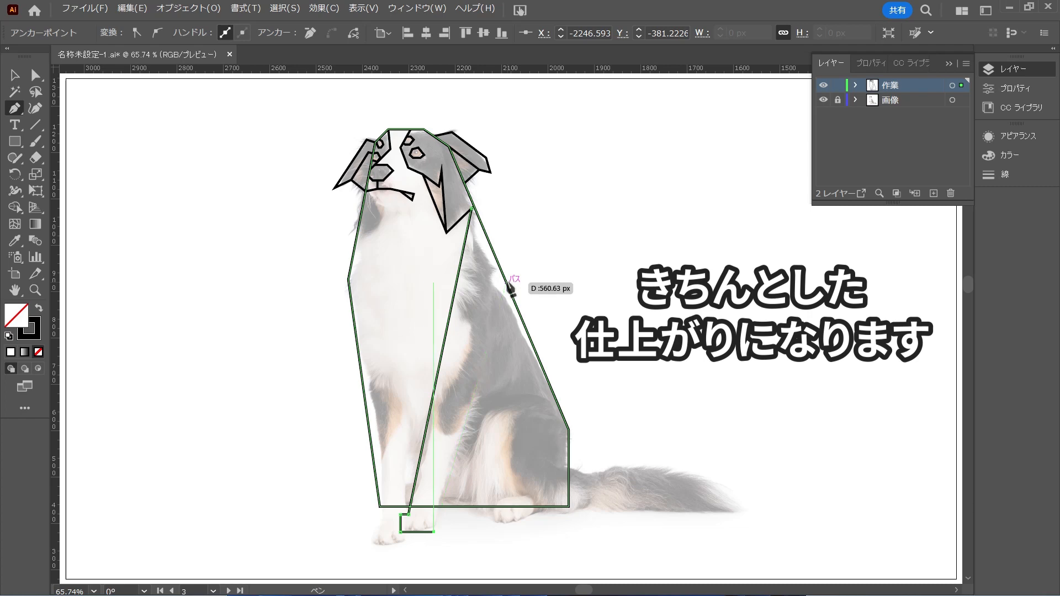
{"action": "left_click", "coordinate": [507, 286]}
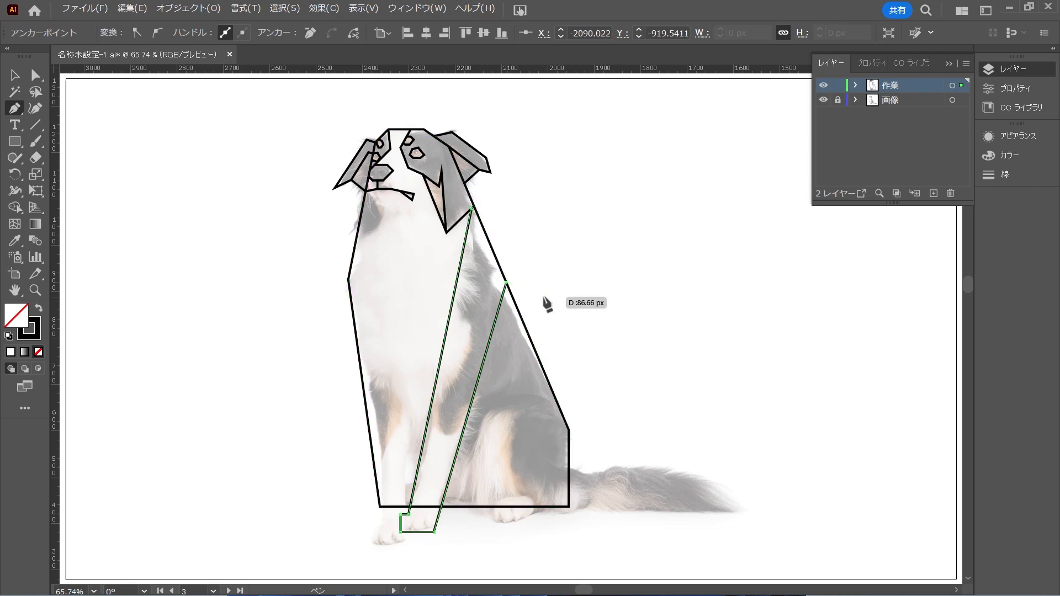
{"action": "left_click", "coordinate": [527, 279], "text": "ctrl"}
{"action": "scroll", "coordinate": [479, 211], "scroll_direction": "up", "scroll_amount": 7}
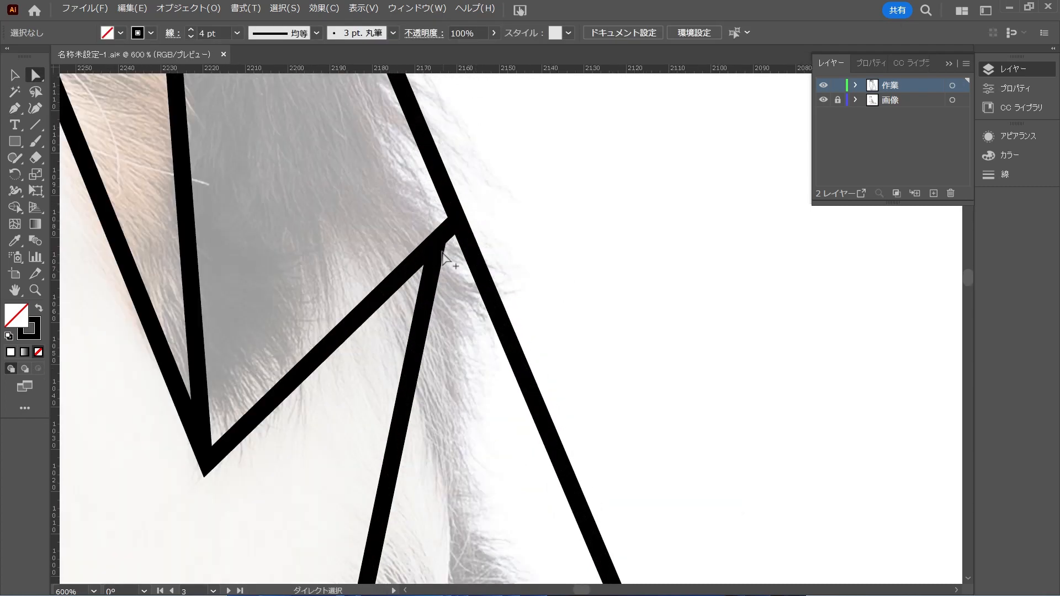
{"action": "left_click_drag", "start_coordinate": [441, 240], "coordinate": [458, 222]}
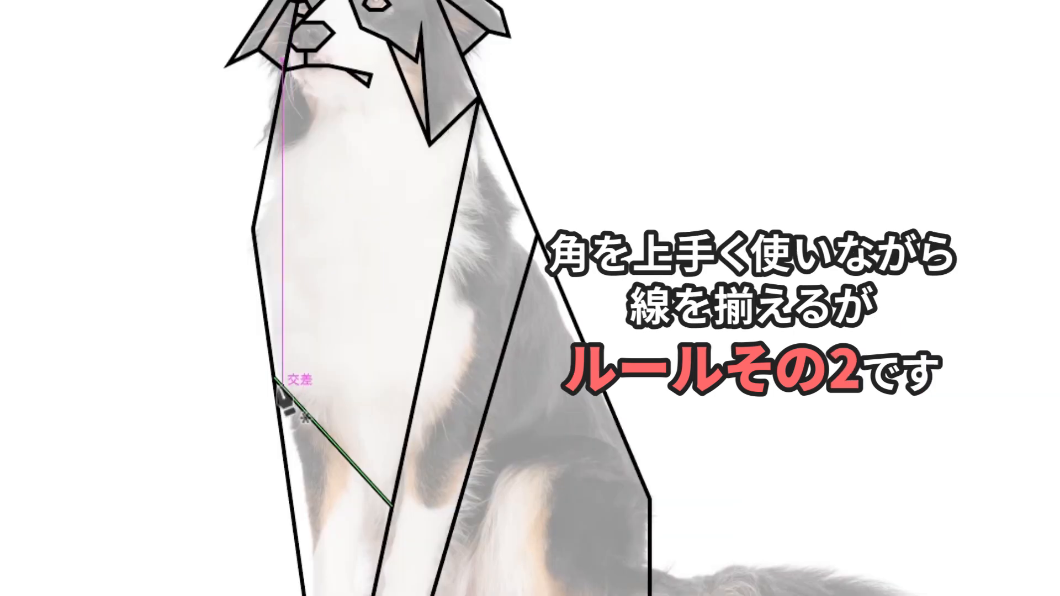
Trace the left-side front leg from the chest diagonal's outer end down around a squared paw, then straight up to the diagonal
{"action": "left_click", "coordinate": [274, 378]}
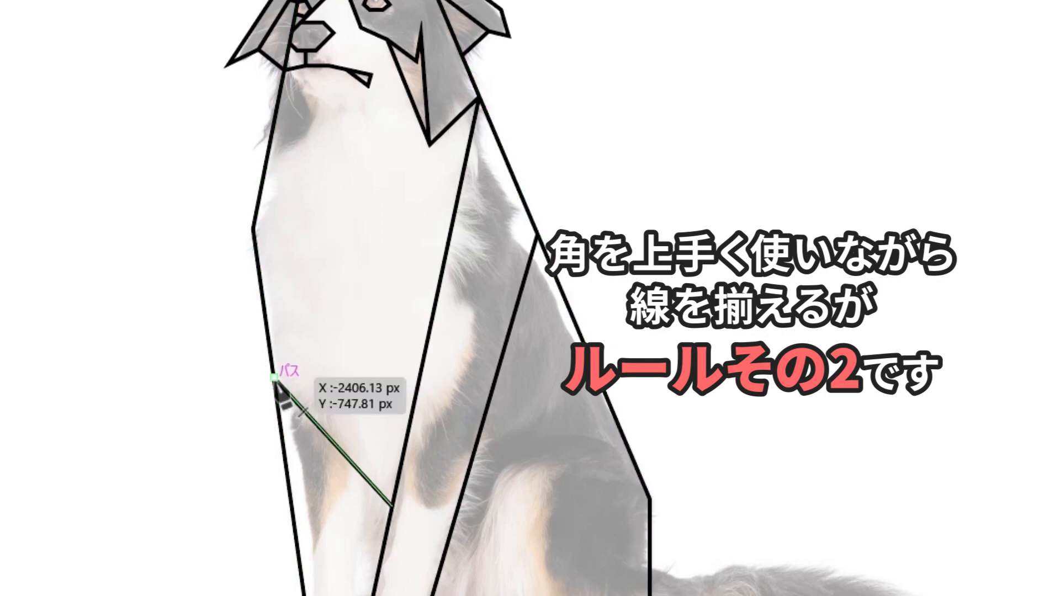
{"action": "left_click", "coordinate": [376, 507]}
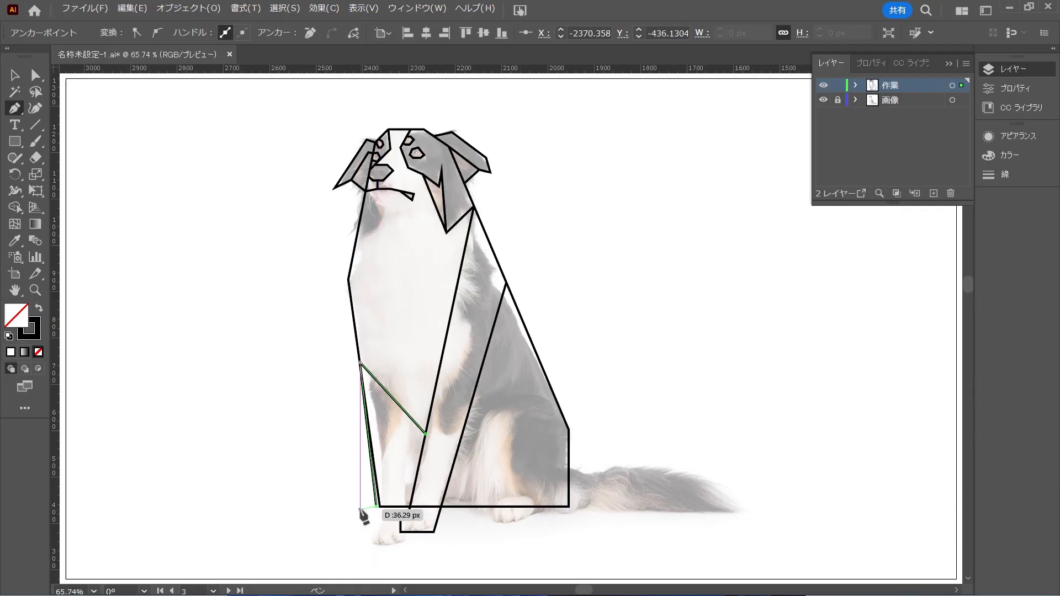
{"action": "left_click", "coordinate": [364, 509]}
{"action": "left_click", "coordinate": [364, 531]}
{"action": "left_click", "coordinate": [400, 531]}
{"action": "left_click", "coordinate": [400, 406]}
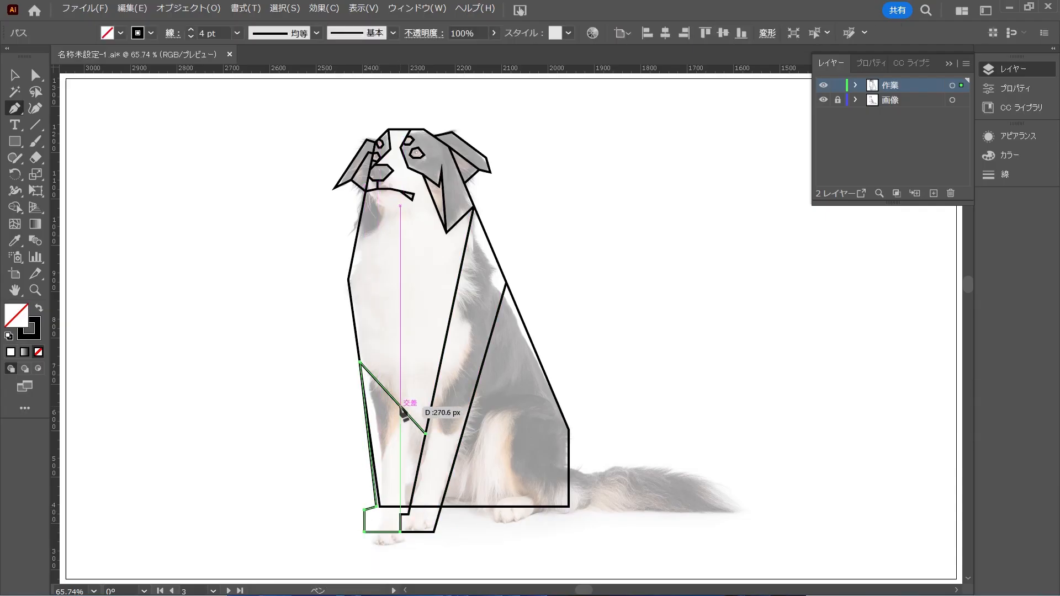
{"action": "left_click", "coordinate": [648, 397], "text": "ctrl"}
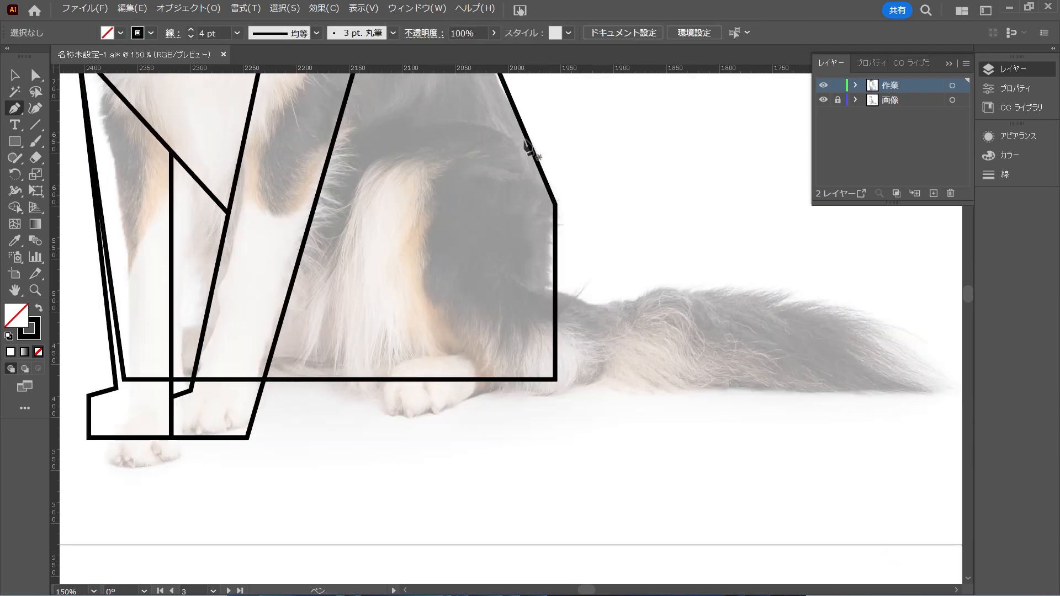
Outline the hind leg with a horizontal line from the back outline, a diagonal across the thigh and a vertical down to the body's base line
{"action": "left_click_drag", "start_coordinate": [528, 144], "coordinate": [541, 164]}
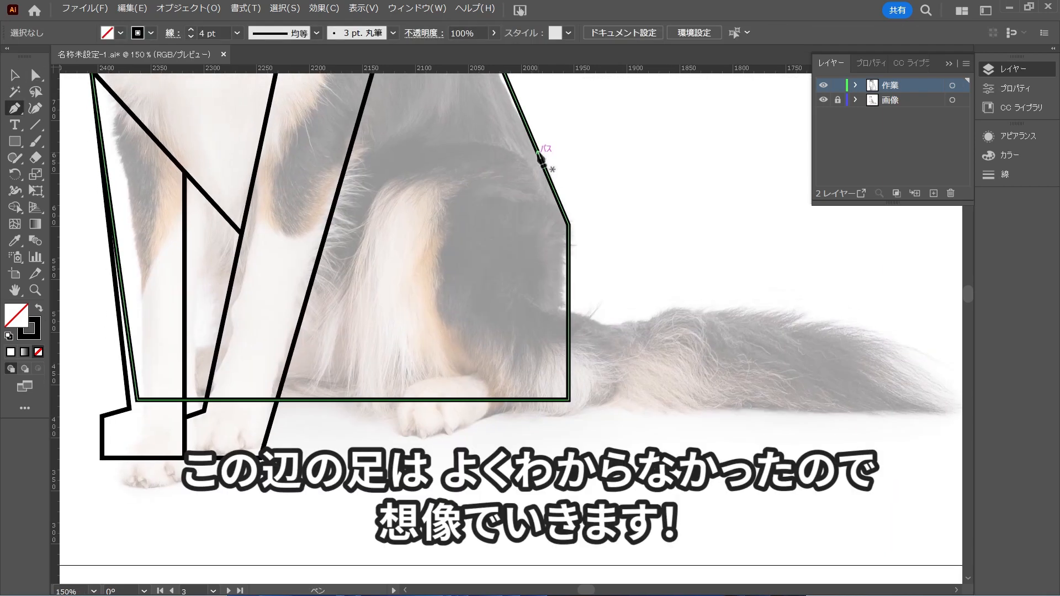
{"action": "left_click", "coordinate": [537, 152]}
{"action": "left_click", "coordinate": [440, 152]}
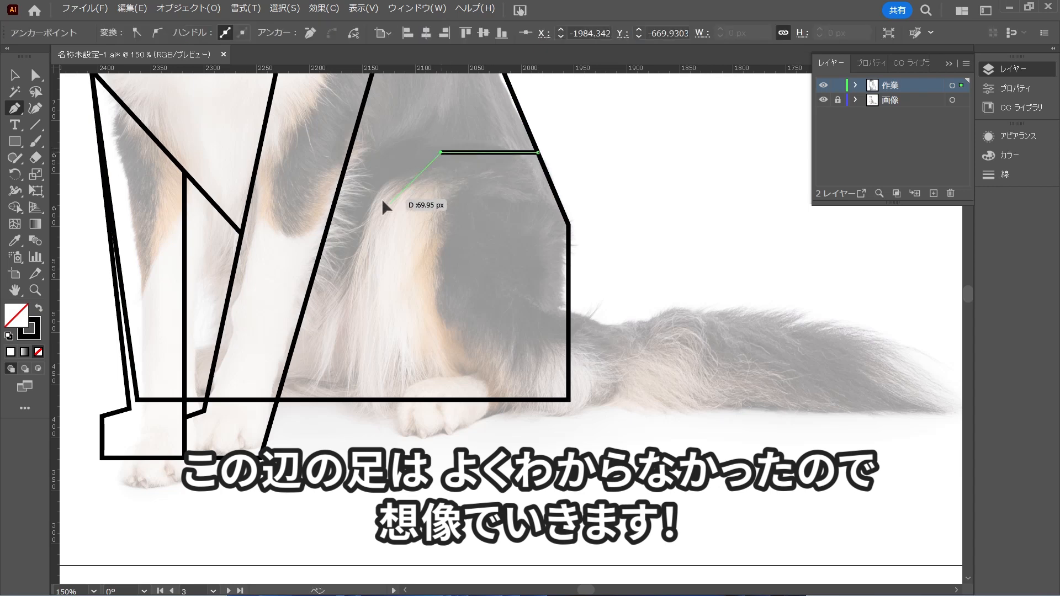
{"action": "left_click", "coordinate": [367, 225]}
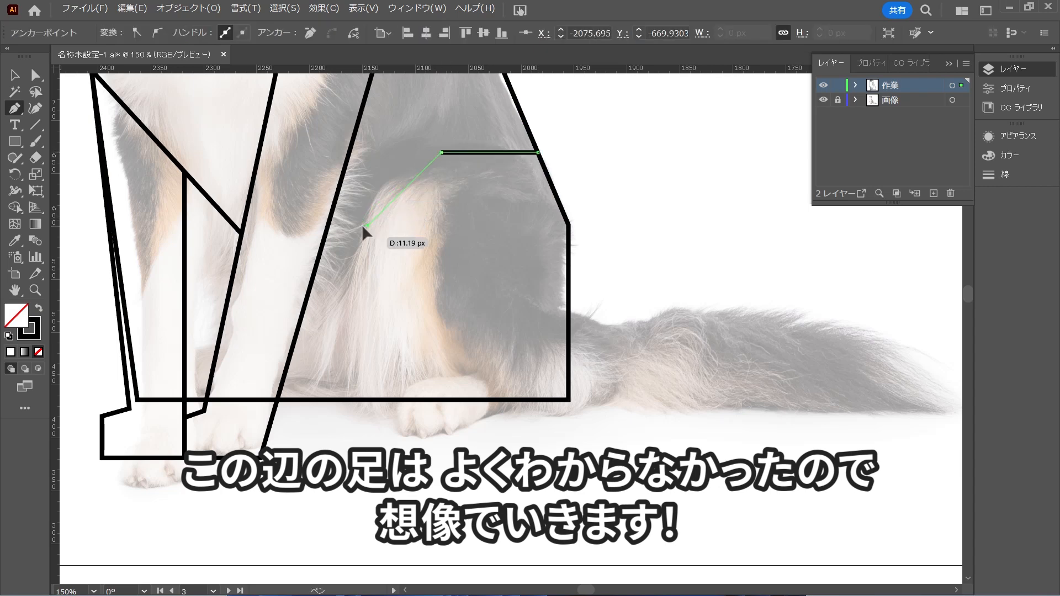
{"action": "left_click", "coordinate": [367, 398]}
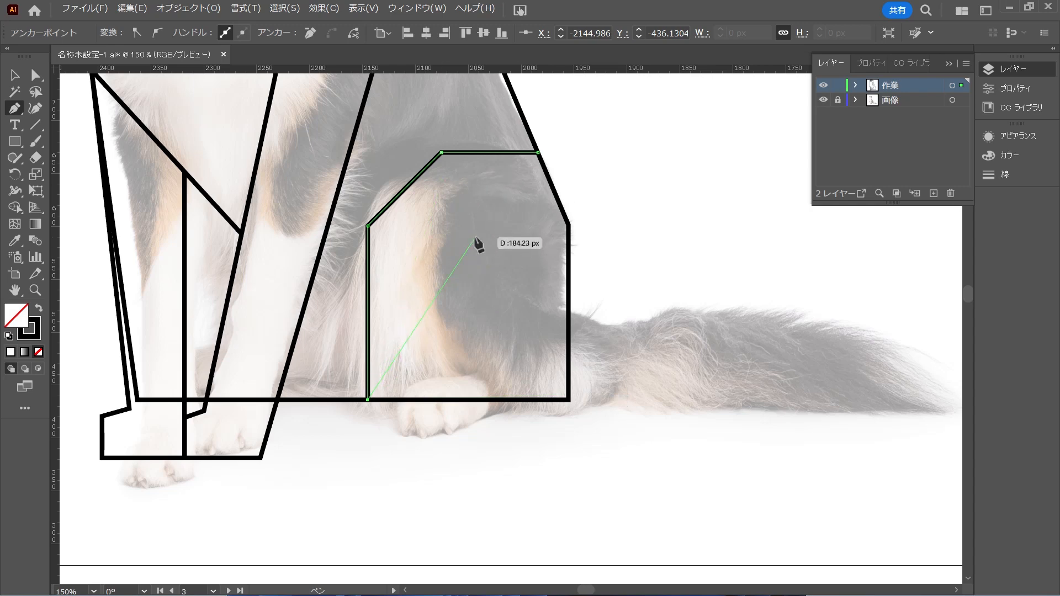
{"action": "key", "text": "Escape"}
Trace the dark thigh marking from the thigh's upper corner straight down, through a short diagonal, and horizontally to the rear outline
{"action": "left_click", "coordinate": [441, 152]}
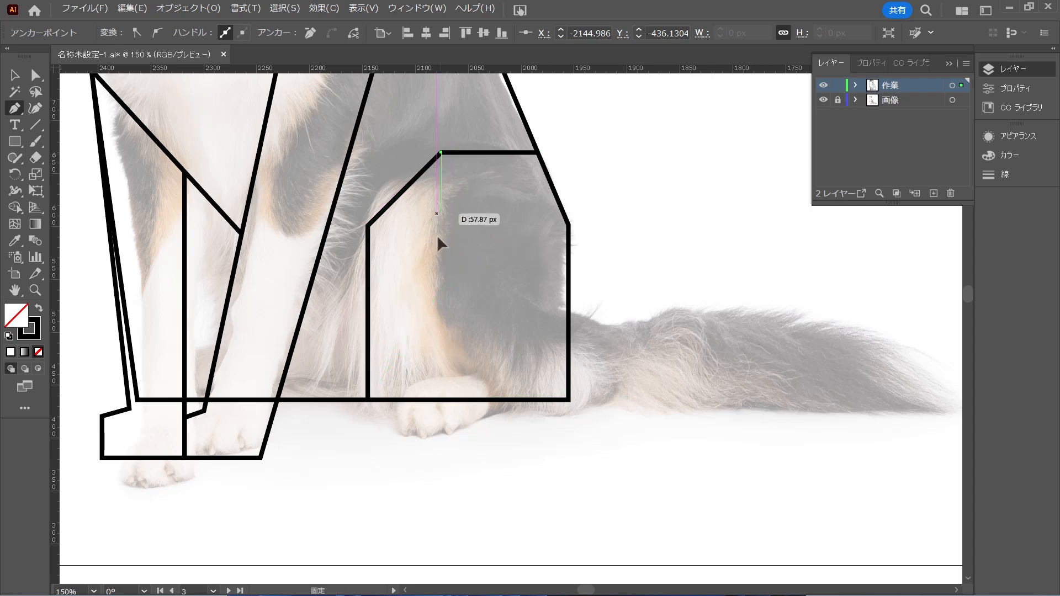
{"action": "left_click", "coordinate": [441, 321]}
{"action": "left_click", "coordinate": [474, 354]}
{"action": "left_click", "coordinate": [568, 354]}
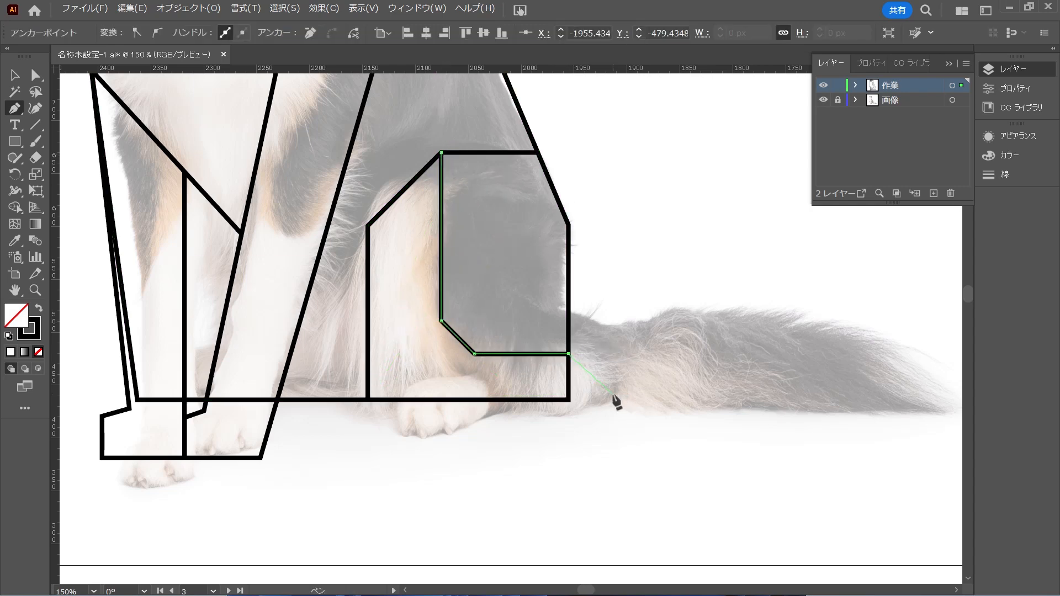
{"action": "key", "text": "Escape"}
Draw the hind paw as a rectangle extending from below the thigh marking to the rear outline, and deselect it
{"action": "left_click", "coordinate": [474, 354]}
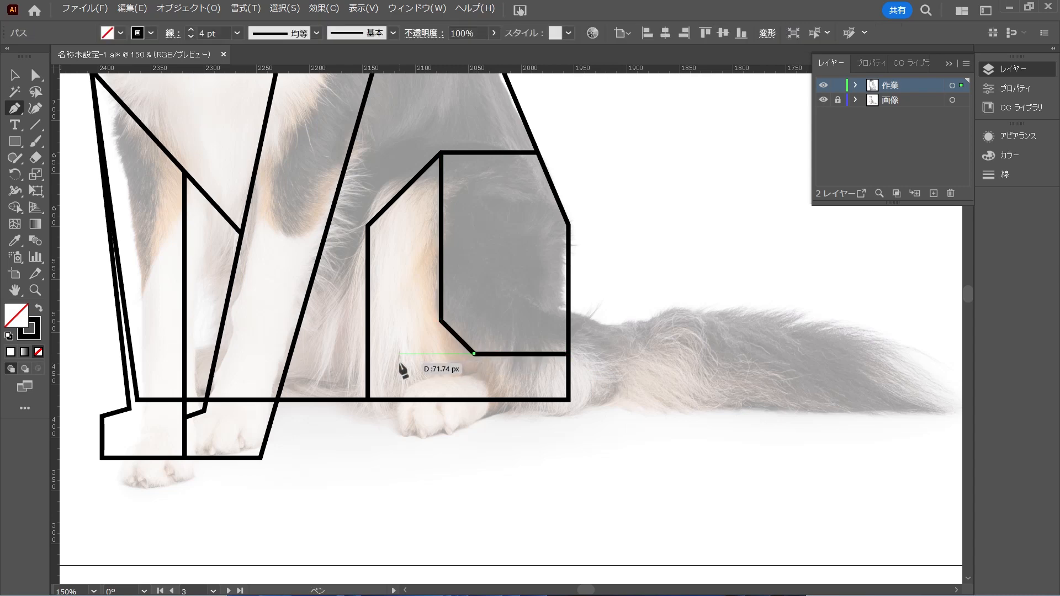
{"action": "left_click", "coordinate": [394, 354]}
{"action": "left_click", "coordinate": [394, 429]}
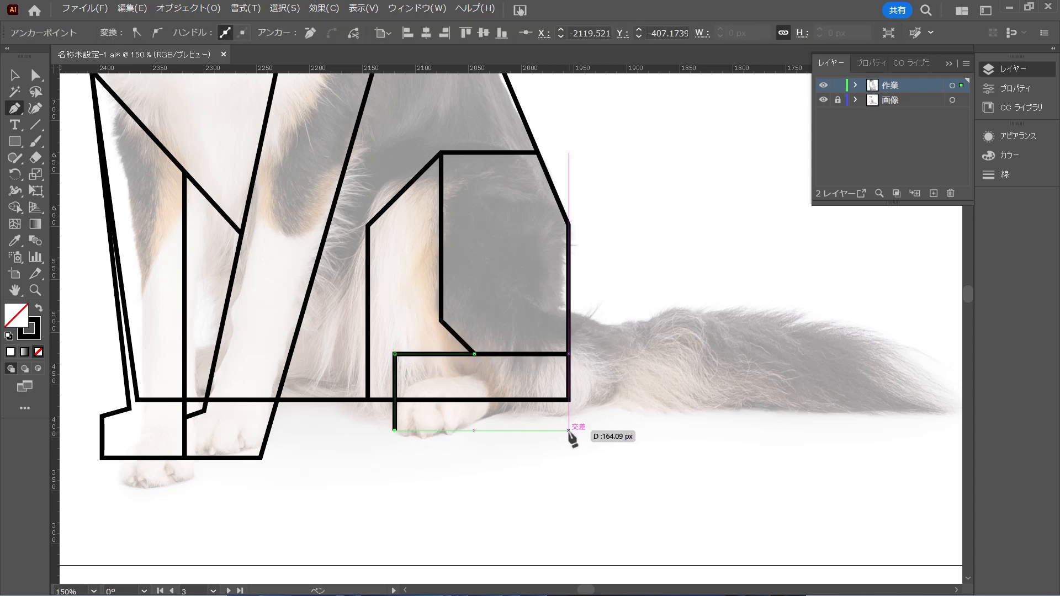
{"action": "left_click", "coordinate": [568, 429]}
{"action": "left_click", "coordinate": [568, 354]}
{"action": "key", "text": "a"}
{"action": "left_click", "coordinate": [557, 482]}
Draw a vertical line inside the hind leg from the thigh's diagonal edge down to the upper edge of the hind paw
{"action": "scroll", "coordinate": [554, 486], "scroll_direction": "down", "scroll_amount": 3}
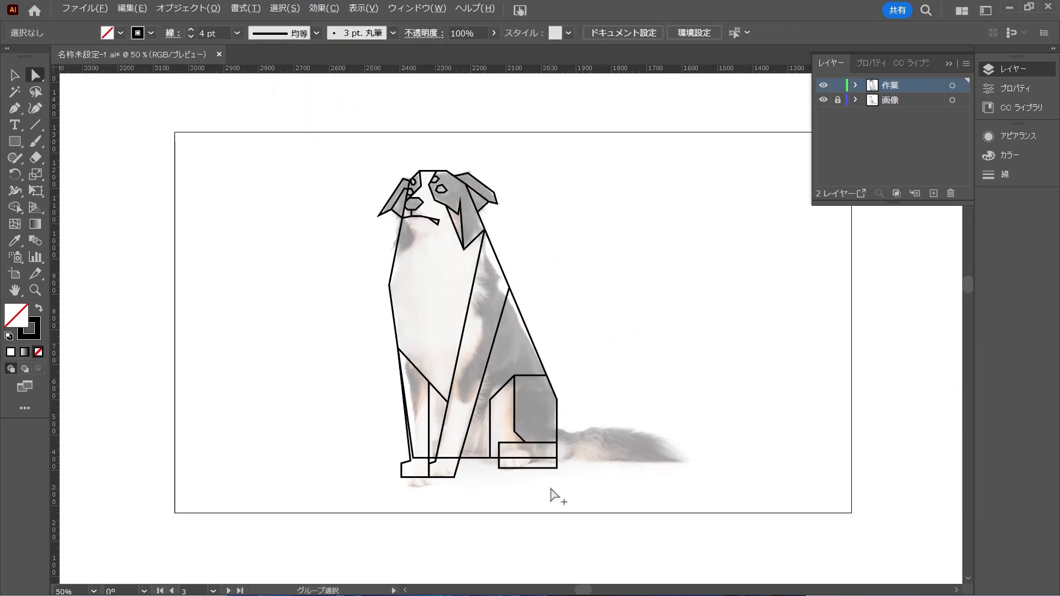
{"action": "key", "text": "ctrl+0"}
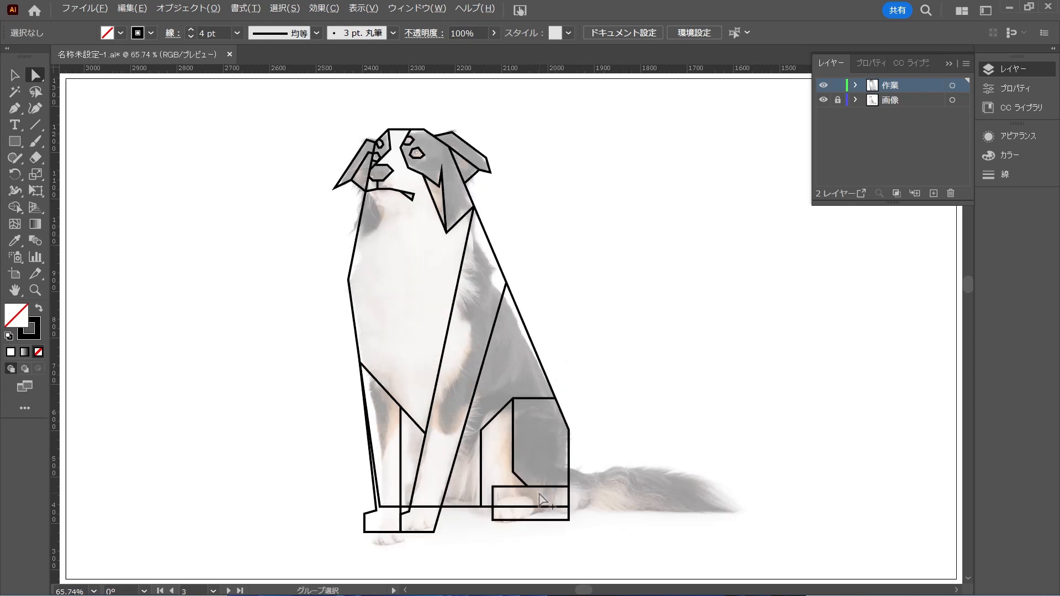
{"action": "scroll", "coordinate": [541, 499], "scroll_direction": "up", "scroll_amount": 2}
{"action": "key", "text": "p"}
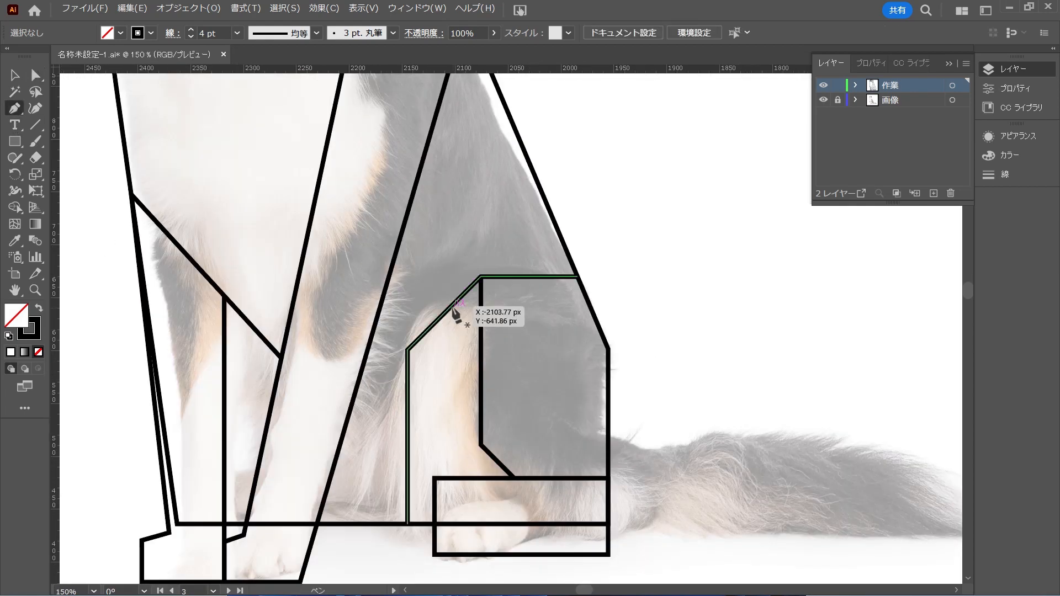
{"action": "left_click", "coordinate": [451, 305]}
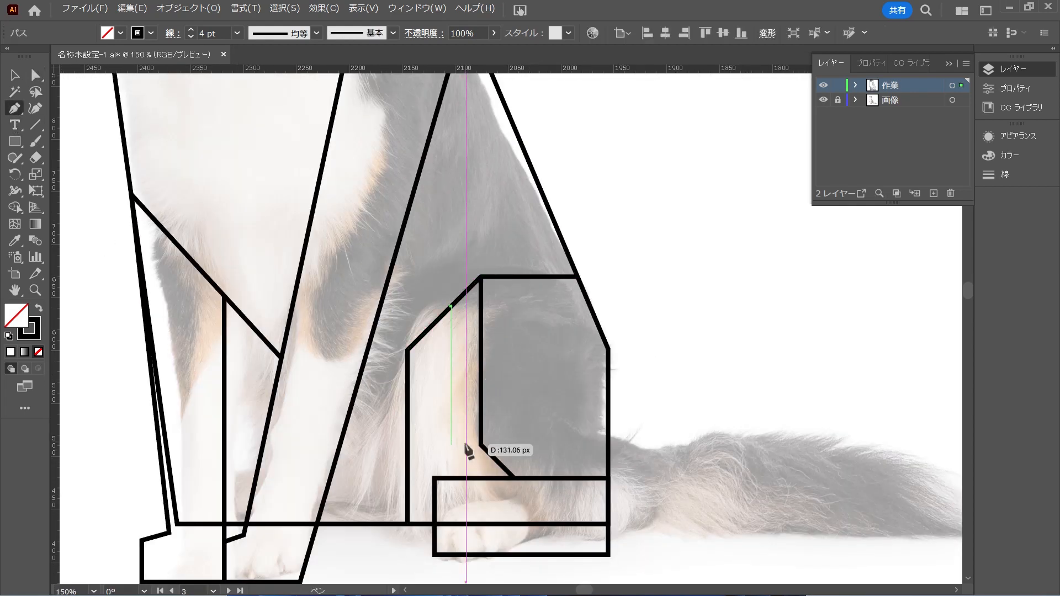
{"action": "left_click", "coordinate": [452, 478]}
{"action": "left_click", "coordinate": [734, 372], "text": "ctrl"}
Trace the tail with straight segments from the rear outline along its upper edge to a pointed tip and horizontally back to the body
{"action": "scroll", "coordinate": [542, 493], "scroll_direction": "down", "scroll_amount": 2}
{"action": "left_click", "coordinate": [569, 463]}
{"action": "left_click", "coordinate": [663, 464]}
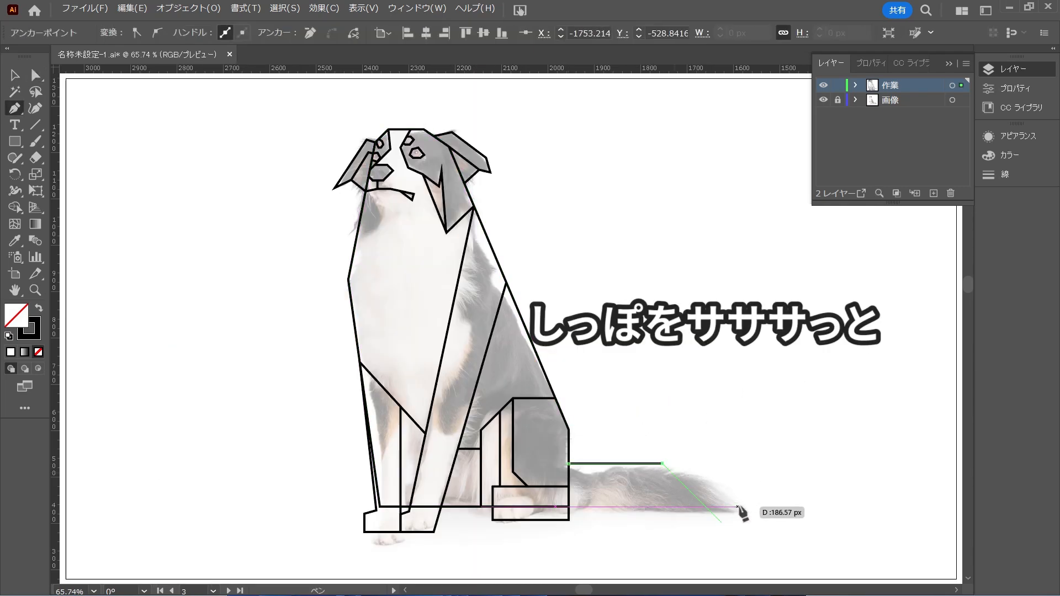
{"action": "left_click", "coordinate": [750, 506]}
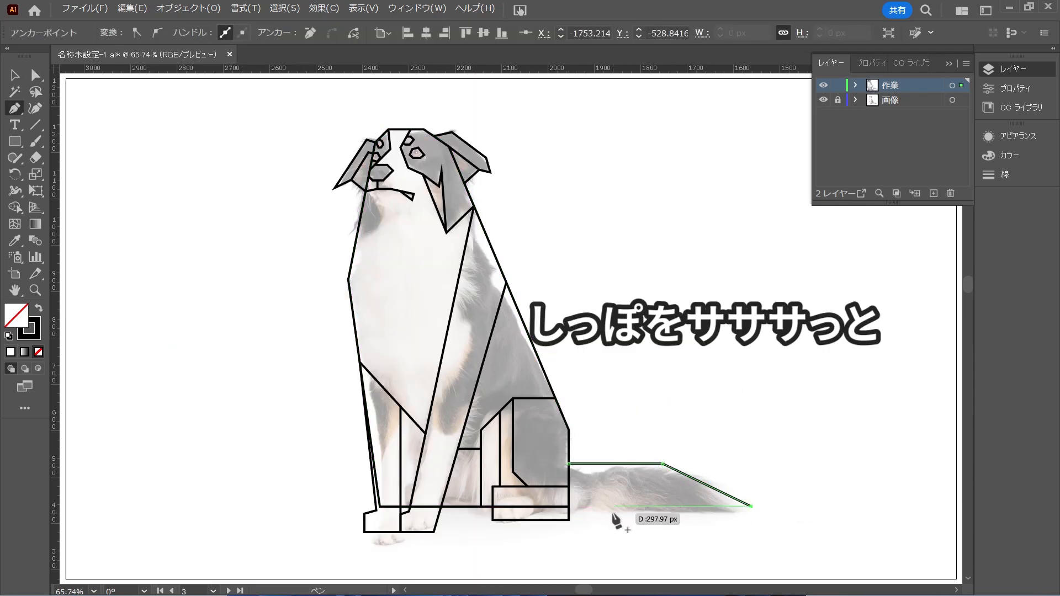
{"action": "left_click", "coordinate": [569, 507]}
{"action": "left_click", "coordinate": [669, 522], "text": "ctrl"}
{"action": "key", "text": "v"}
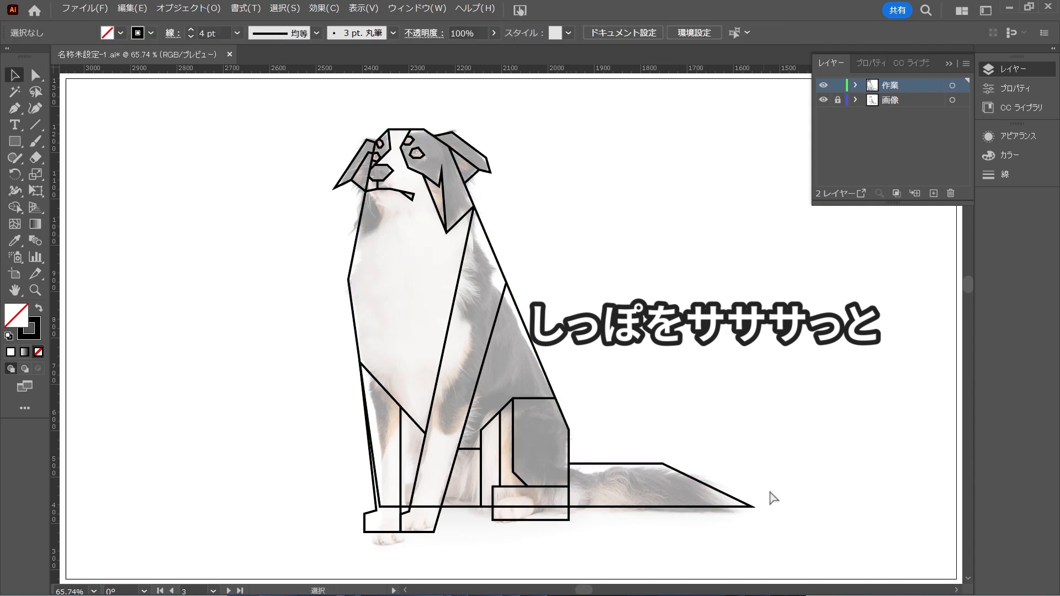
Toggle the 画像 layer's visibility to check the finished line drawing, and leave the layer hidden
{"action": "left_click", "coordinate": [823, 99]}
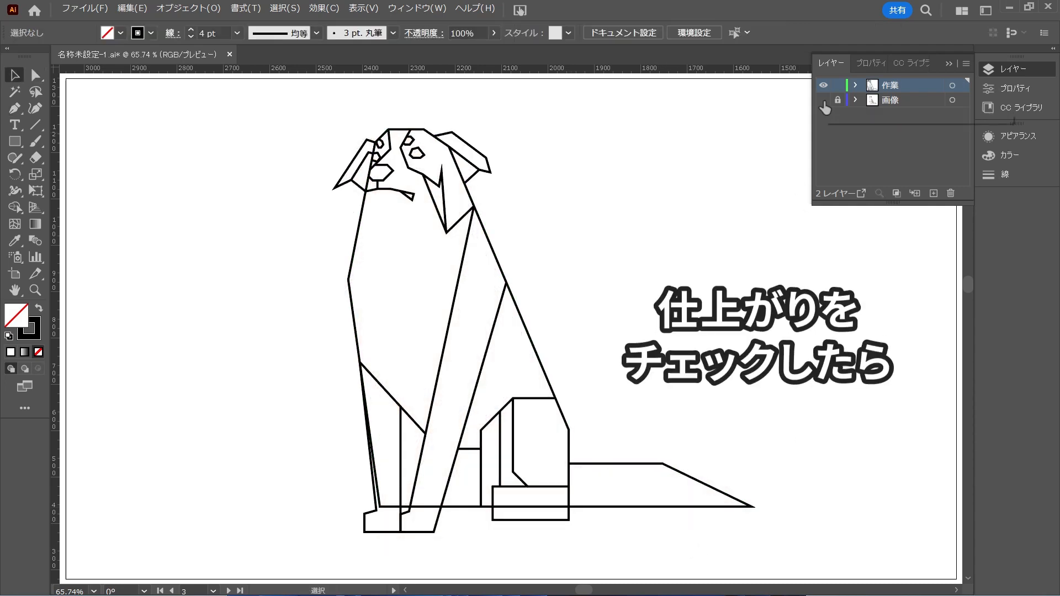
{"action": "left_click", "coordinate": [822, 101]}
{"action": "left_click", "coordinate": [822, 101]}
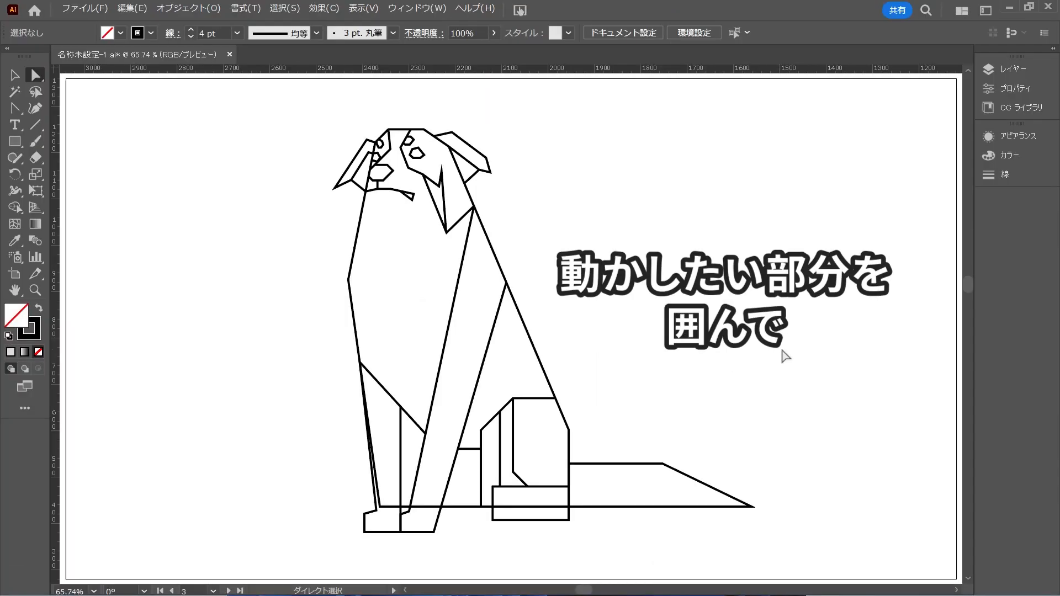
Select the anchors of the body, legs and tail below the head and move them straight up in two passes to shorten the dog's body
{"action": "left_click_drag", "start_coordinate": [845, 348], "coordinate": [291, 560]}
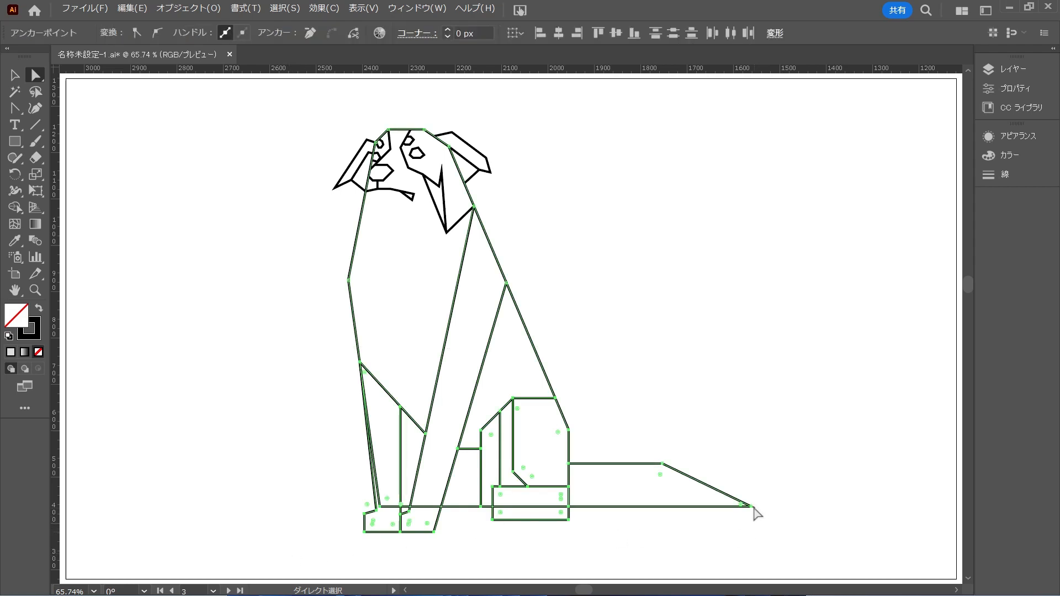
{"action": "left_click_drag", "start_coordinate": [752, 506], "coordinate": [748, 473]}
{"action": "left_click_drag", "start_coordinate": [767, 254], "coordinate": [298, 524]}
{"action": "left_click_drag", "start_coordinate": [751, 470], "coordinate": [745, 442]}
{"action": "left_click", "coordinate": [839, 384]}
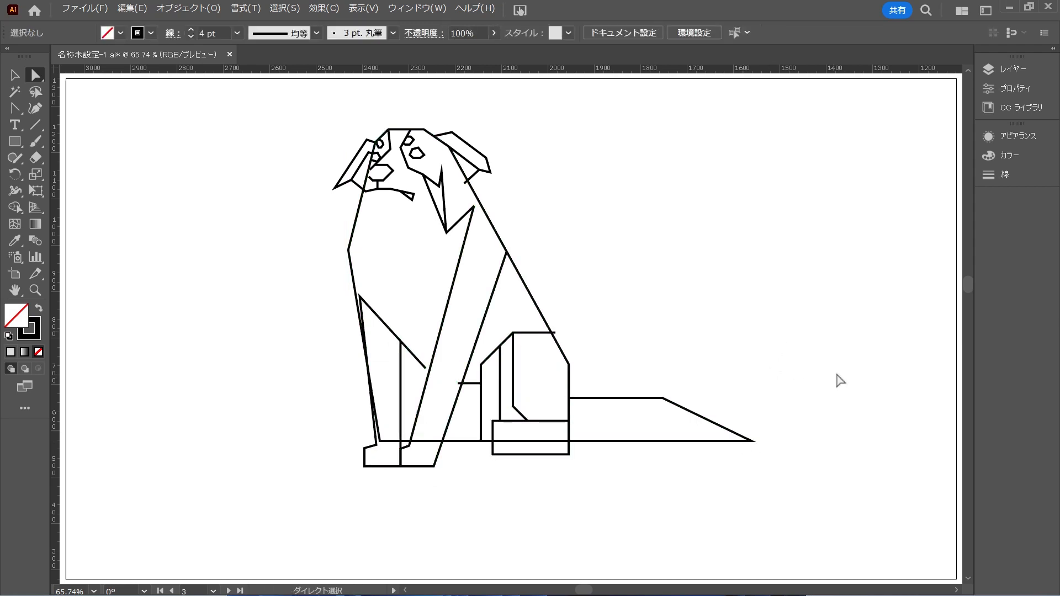
Select the anchors of the paws, lower legs and tail and move them slightly further up to shorten the legs
{"action": "left_click_drag", "start_coordinate": [844, 371], "coordinate": [294, 522]}
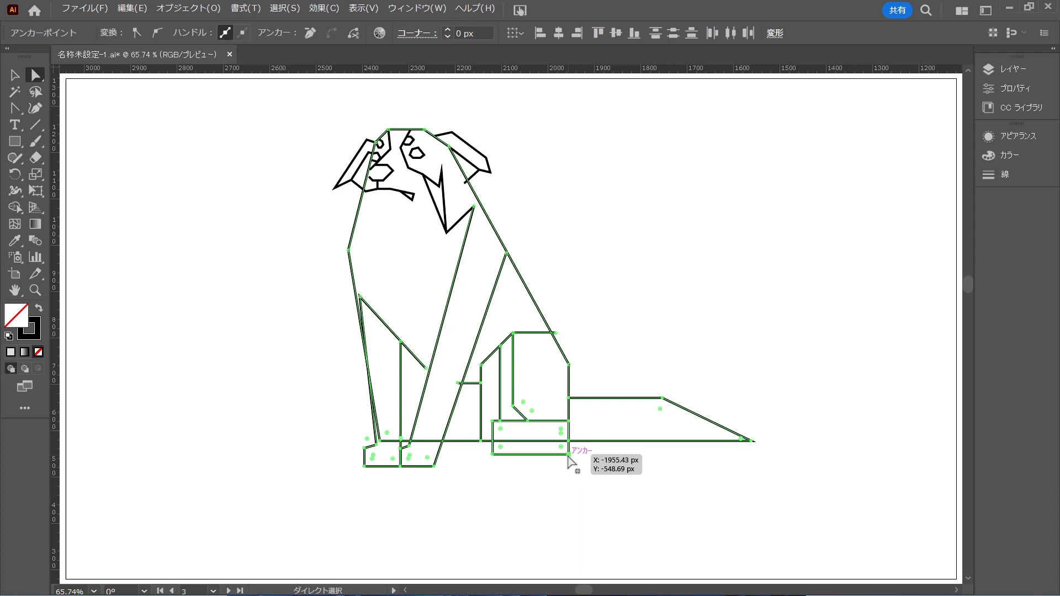
{"action": "left_click_drag", "start_coordinate": [568, 455], "coordinate": [569, 446]}
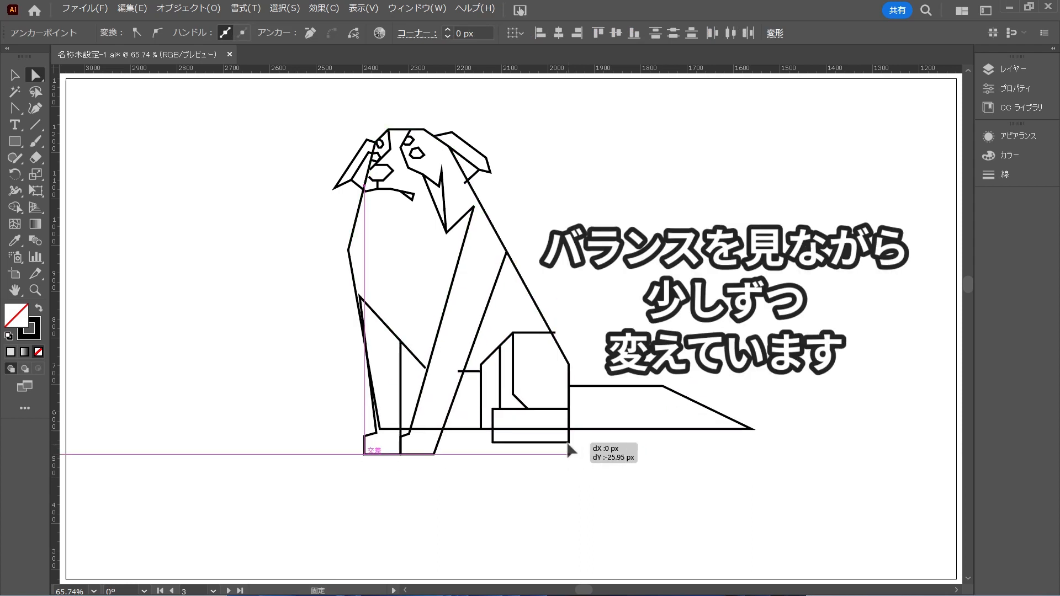
{"action": "left_click_drag", "start_coordinate": [569, 446], "coordinate": [569, 446]}
{"action": "left_click", "coordinate": [762, 391]}
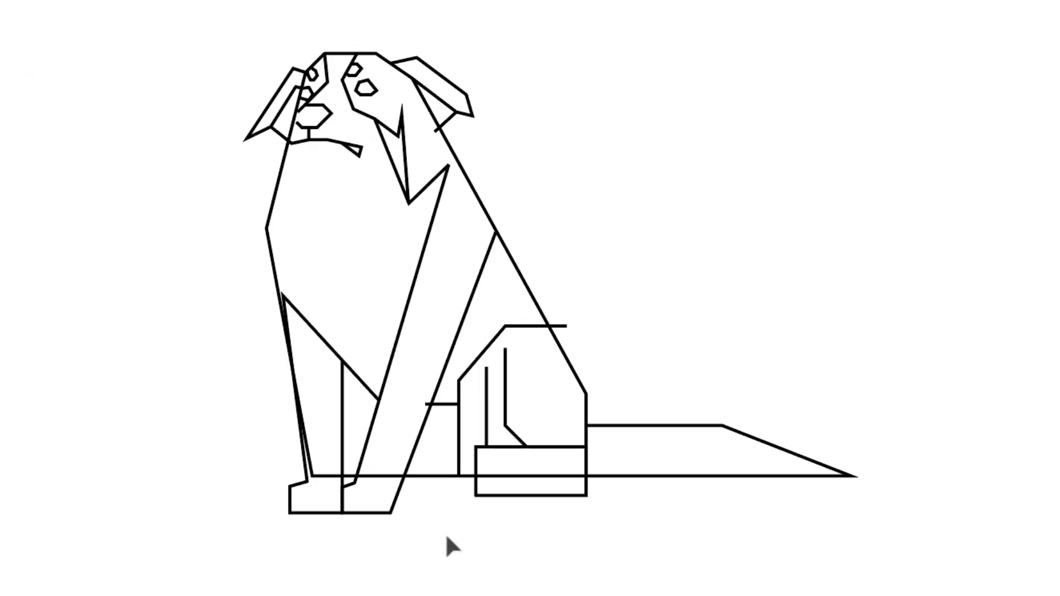
Select the front paws' anchors and move them up and toward the dog's front, slanting the forelegs
{"action": "left_click_drag", "start_coordinate": [447, 537], "coordinate": [262, 481]}
{"action": "left_click_drag", "start_coordinate": [389, 512], "coordinate": [350, 492]}
{"action": "left_click_drag", "start_coordinate": [351, 498], "coordinate": [346, 494]}
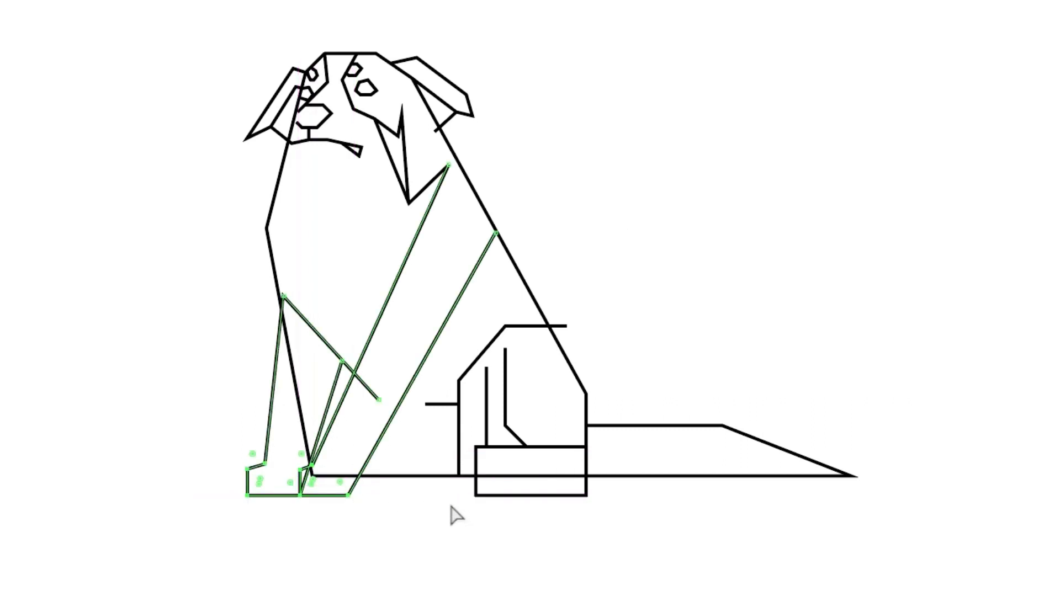
{"action": "left_click", "coordinate": [449, 507]}
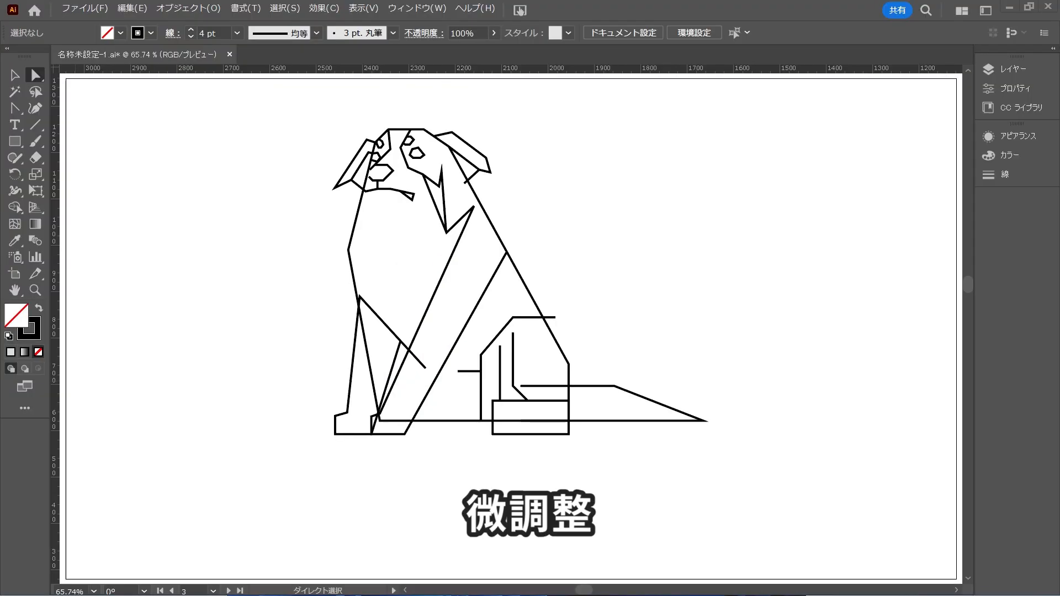
Adjust the shoulder and chest-line anchors to meet the body outlines, and extend the belly line to the near foreleg
{"action": "left_click_drag", "start_coordinate": [468, 199], "coordinate": [478, 211]}
{"action": "left_click", "coordinate": [609, 233]}
{"action": "left_click_drag", "start_coordinate": [359, 296], "coordinate": [357, 297]}
{"action": "left_click", "coordinate": [498, 303]}
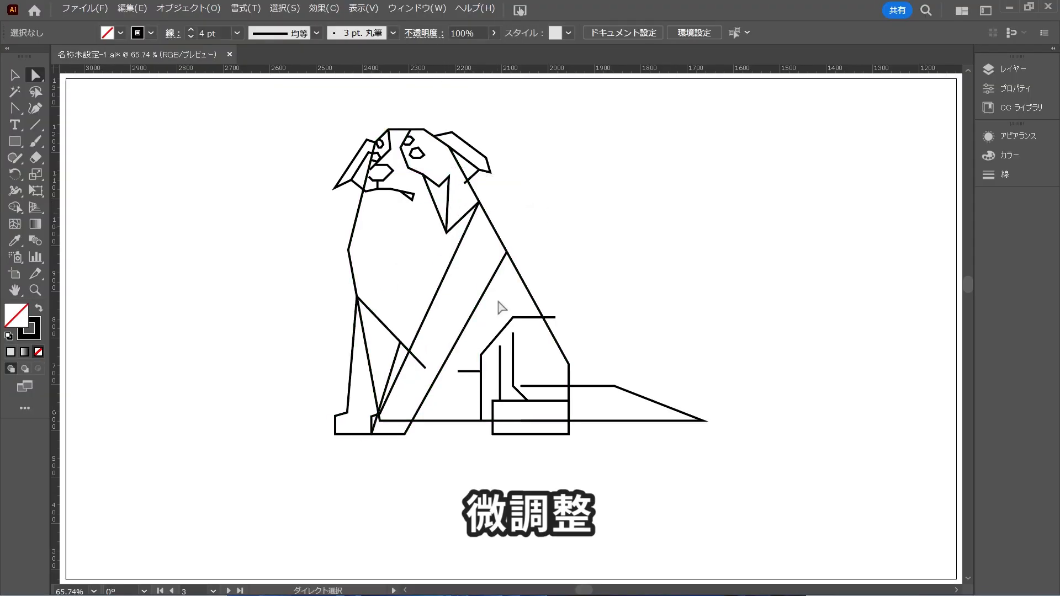
{"action": "left_click_drag", "start_coordinate": [425, 367], "coordinate": [410, 351]}
{"action": "left_click_drag", "start_coordinate": [457, 371], "coordinate": [439, 352]}
{"action": "left_click", "coordinate": [592, 229]}
Shift the nose's upper and lower corner anchors to even out its polygon shape
{"action": "scroll", "coordinate": [381, 166], "scroll_direction": "up", "scroll_amount": 5}
{"action": "left_click", "coordinate": [448, 353]}
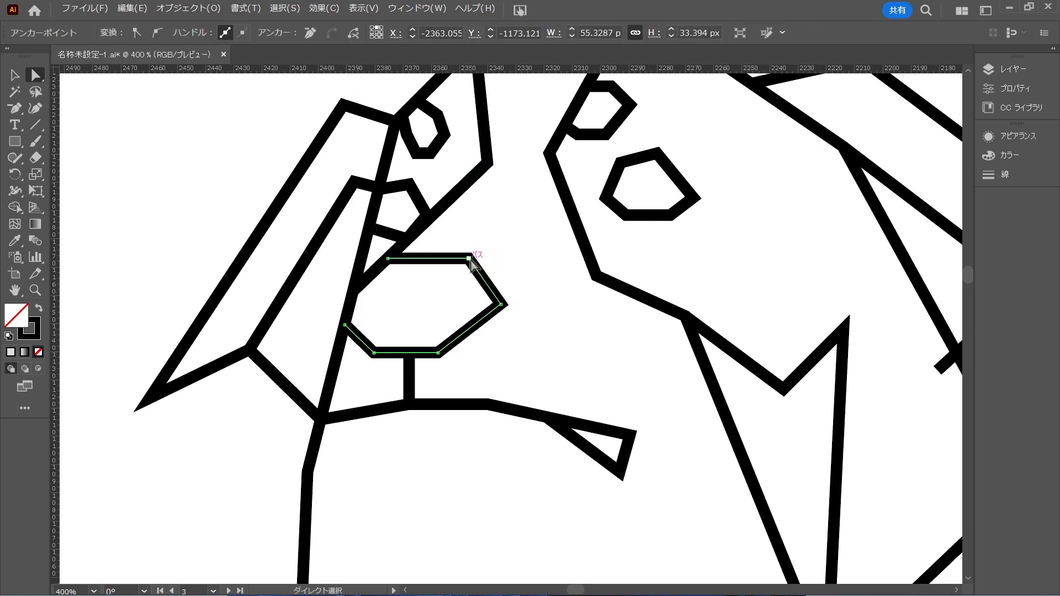
{"action": "left_click_drag", "start_coordinate": [470, 258], "coordinate": [462, 259]}
{"action": "left_click_drag", "start_coordinate": [439, 353], "coordinate": [452, 353]}
{"action": "left_click", "coordinate": [427, 423]}
Reshape the two eyes by moving their anchors, giving them flatter, sleepy-looking polygonal outlines
{"action": "left_click_drag", "start_coordinate": [374, 225], "coordinate": [321, 315]}
{"action": "left_click_drag", "start_coordinate": [383, 289], "coordinate": [386, 287]}
{"action": "left_click_drag", "start_coordinate": [365, 261], "coordinate": [368, 266]}
{"action": "left_click", "coordinate": [390, 264]}
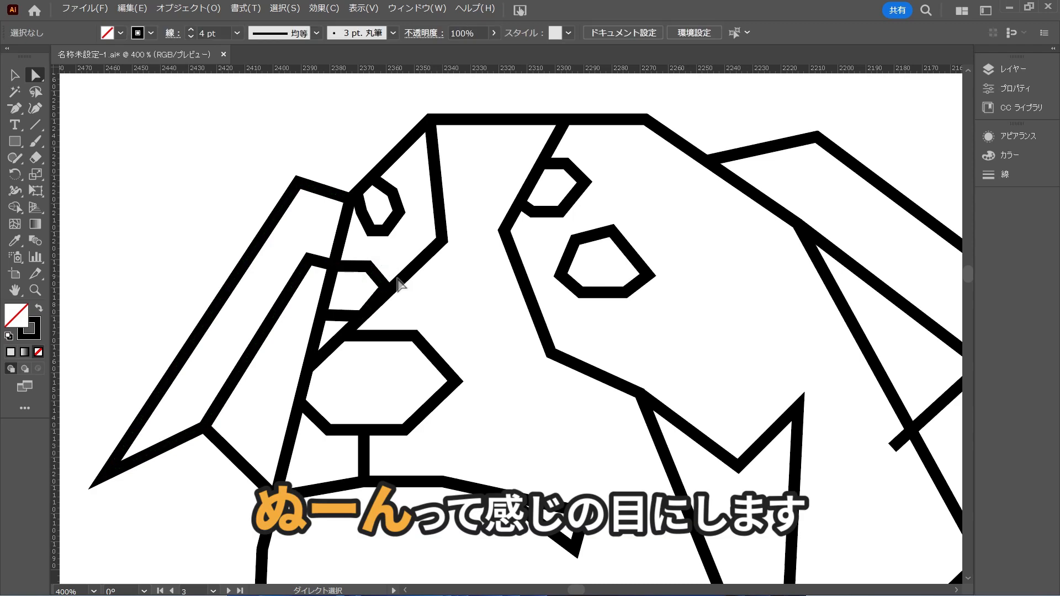
{"action": "scroll", "coordinate": [599, 281], "scroll_direction": "up", "scroll_amount": 1}
{"action": "left_click", "coordinate": [580, 316]}
{"action": "left_click_drag", "start_coordinate": [529, 252], "coordinate": [545, 267]}
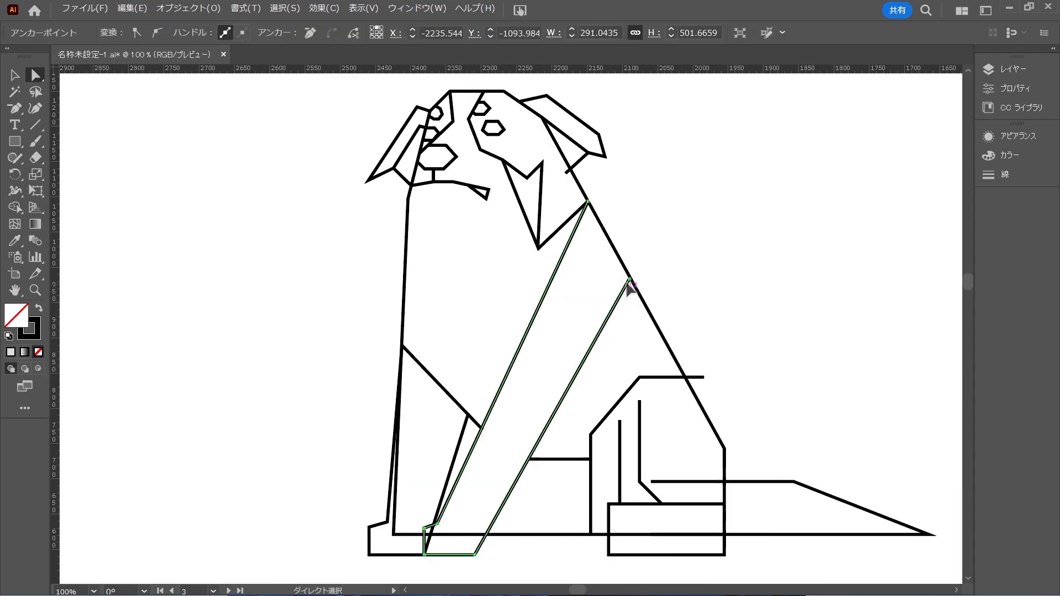
{"action": "left_click_drag", "start_coordinate": [631, 285], "coordinate": [640, 307]}
{"action": "left_click", "coordinate": [685, 291]}
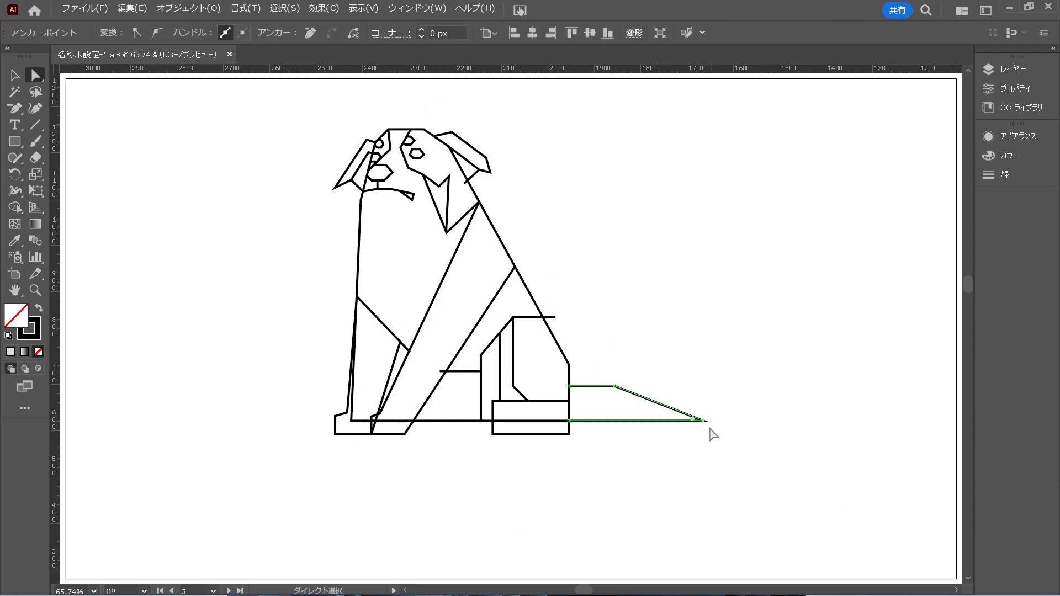
Shorten the tail by moving its tip and upper corner anchors toward the body, making it more triangular
{"action": "left_click_drag", "start_coordinate": [705, 423], "coordinate": [664, 420]}
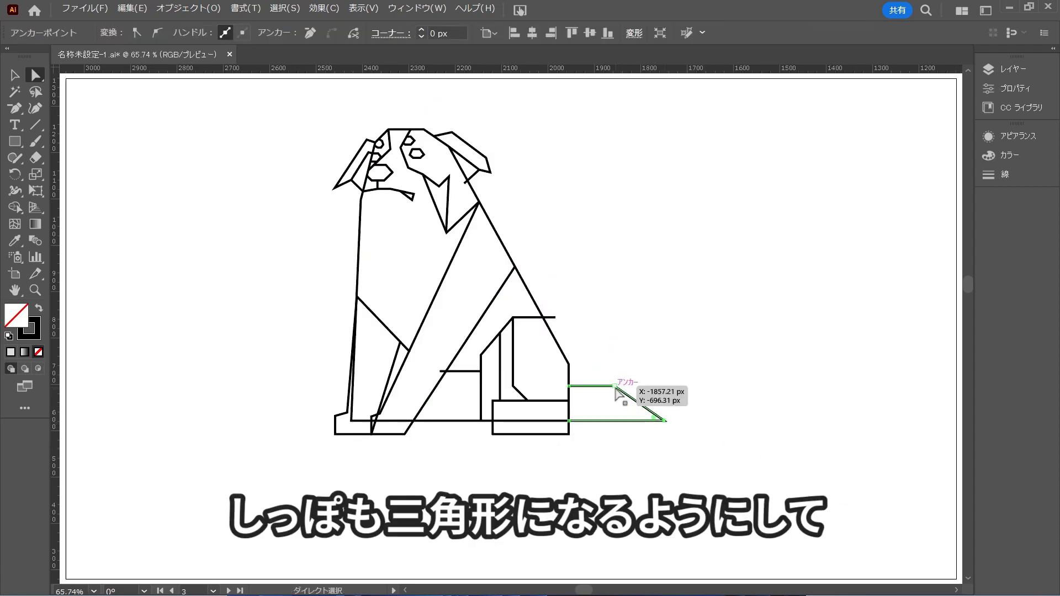
{"action": "left_click_drag", "start_coordinate": [614, 387], "coordinate": [596, 386]}
{"action": "left_click", "coordinate": [654, 352]}
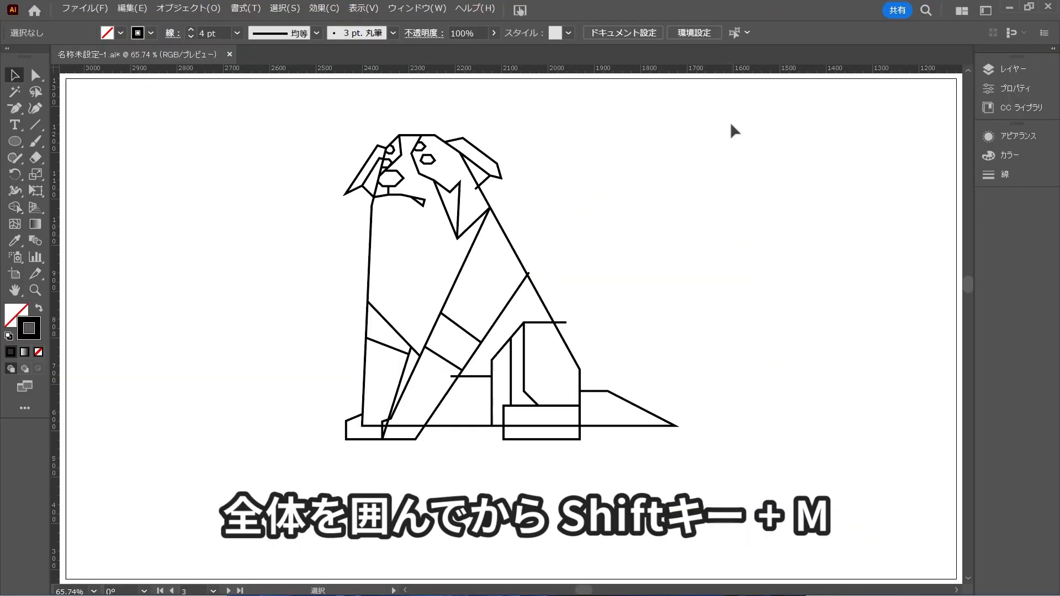
Select the whole drawing, merge the front paw and lower leg areas with Shape Builder, and remove the line protruding past the back
{"action": "left_click_drag", "start_coordinate": [730, 125], "coordinate": [257, 474]}
{"action": "key", "text": "shift+m"}
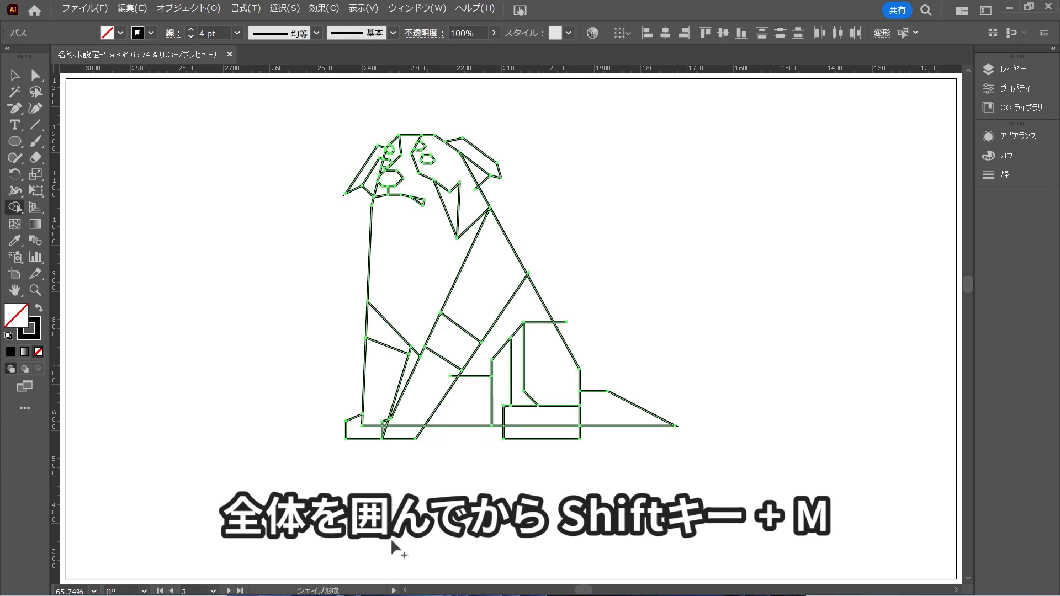
{"action": "scroll", "coordinate": [411, 345], "scroll_direction": "up", "scroll_amount": 3}
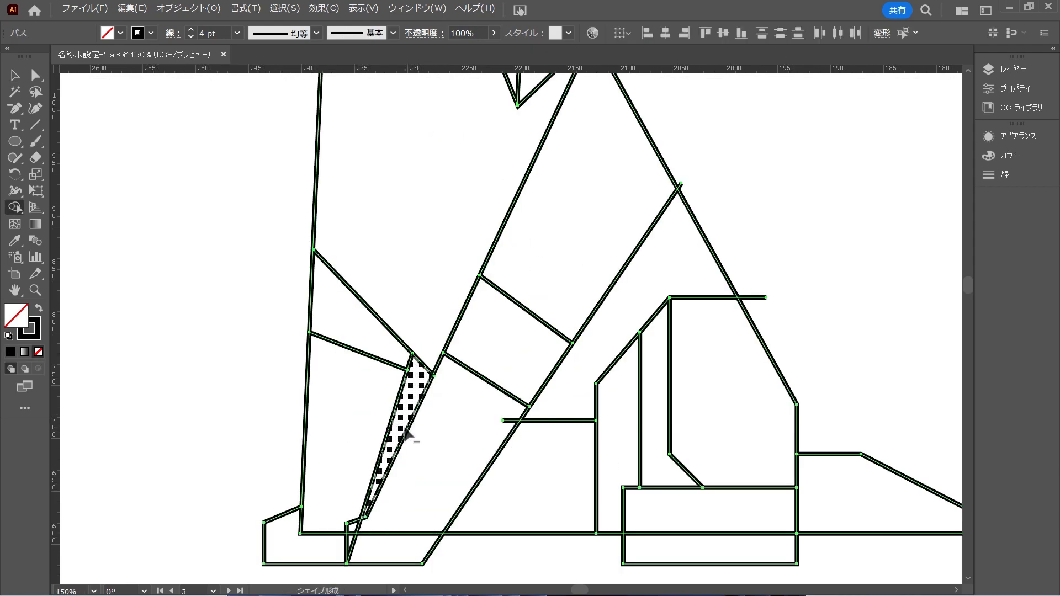
{"action": "mouse_move", "coordinate": [405, 430]}
{"action": "left_mouse_down"}
{"action": "mouse_move", "coordinate": [300, 543]}
{"action": "mouse_move", "coordinate": [319, 507]}
{"action": "mouse_move", "coordinate": [364, 529]}
{"action": "mouse_move", "coordinate": [340, 544]}
{"action": "mouse_move", "coordinate": [368, 550]}
{"action": "left_mouse_up"}
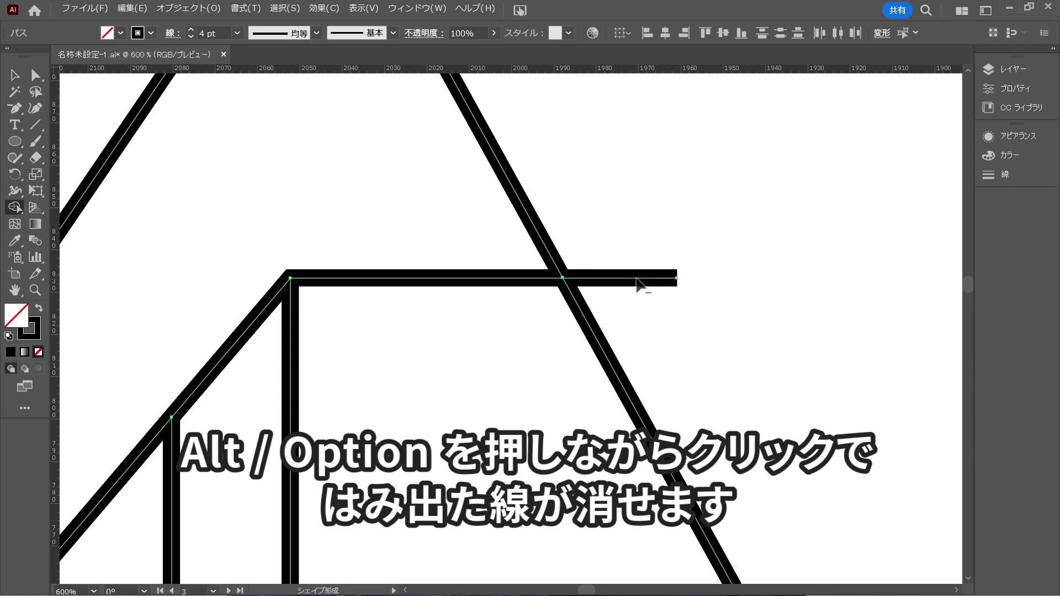
{"action": "left_click", "coordinate": [636, 278], "text": "alt"}
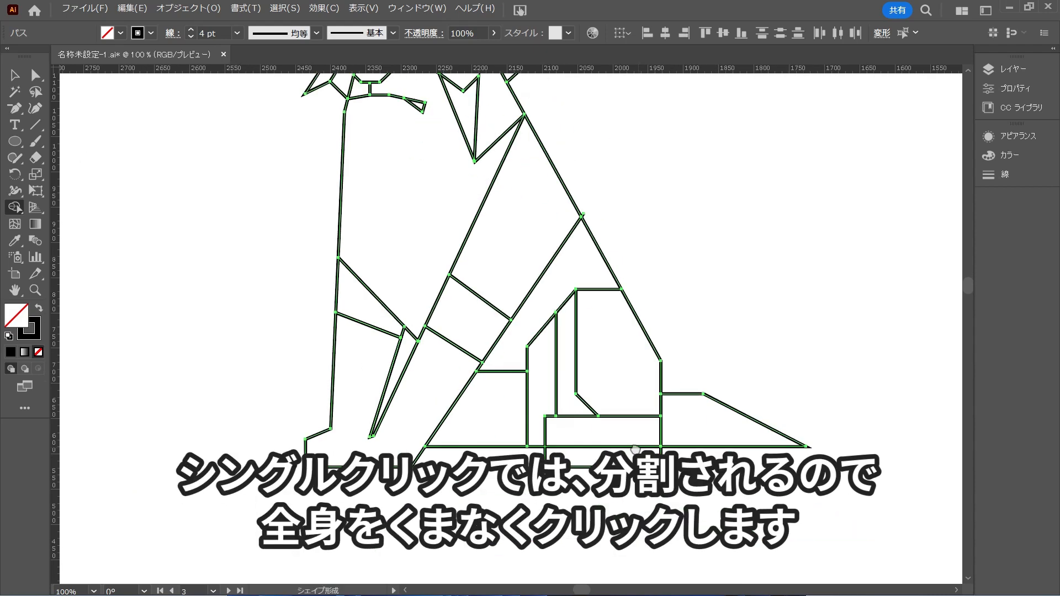
Use Shape Builder across the dog to separate its regions, merge the shoulder, back and thigh into one shape, and deselect
{"action": "scroll", "coordinate": [486, 325], "scroll_direction": "up", "scroll_amount": 3}
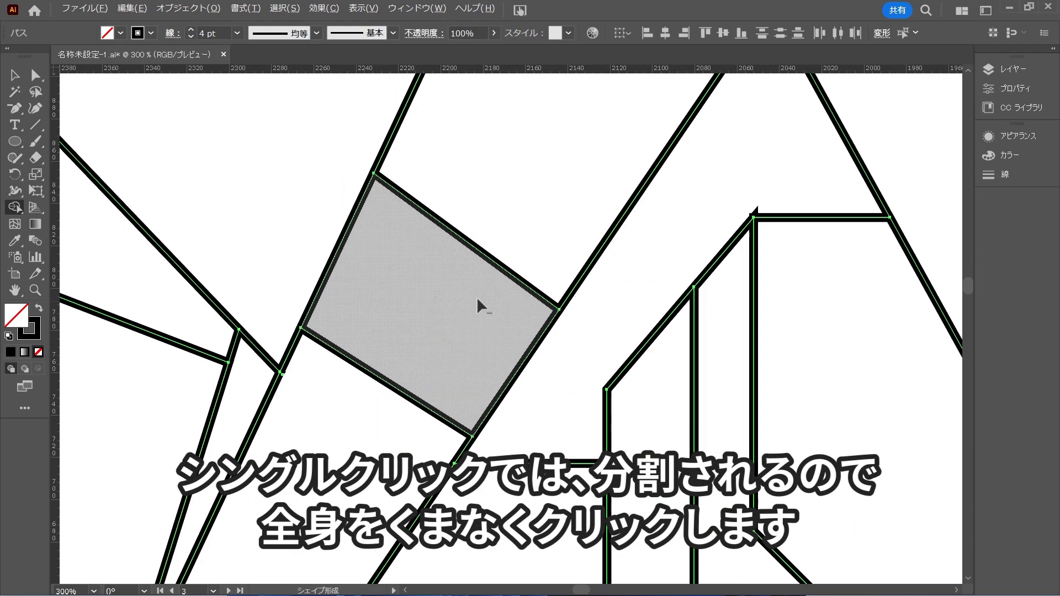
{"action": "scroll", "coordinate": [510, 338], "scroll_direction": "down", "scroll_amount": 3}
{"action": "left_click_drag", "start_coordinate": [436, 253], "coordinate": [409, 370]}
{"action": "left_click", "coordinate": [409, 370]}
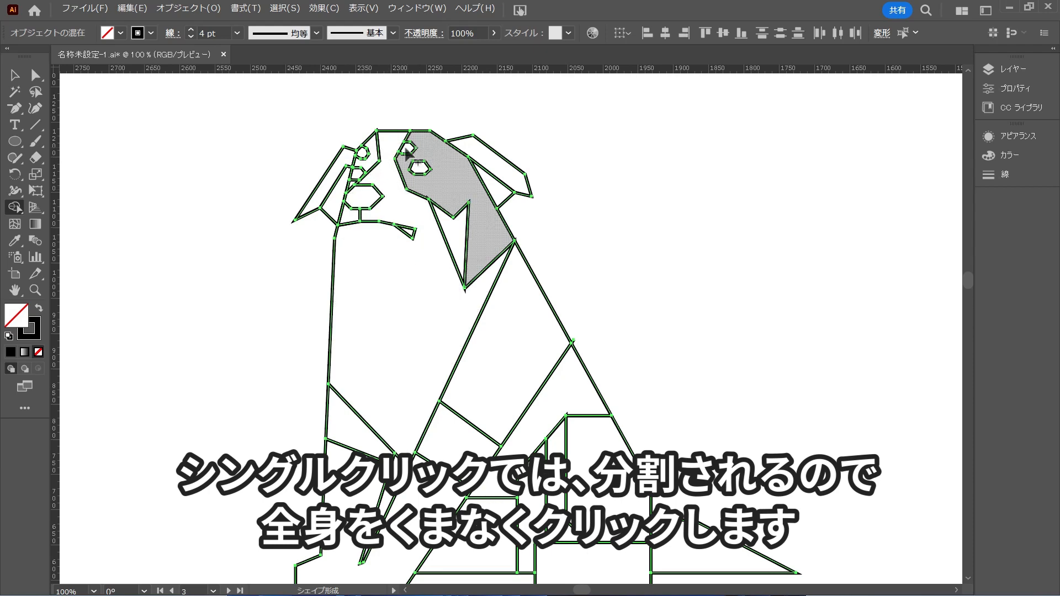
{"action": "key", "text": "ctrl+0"}
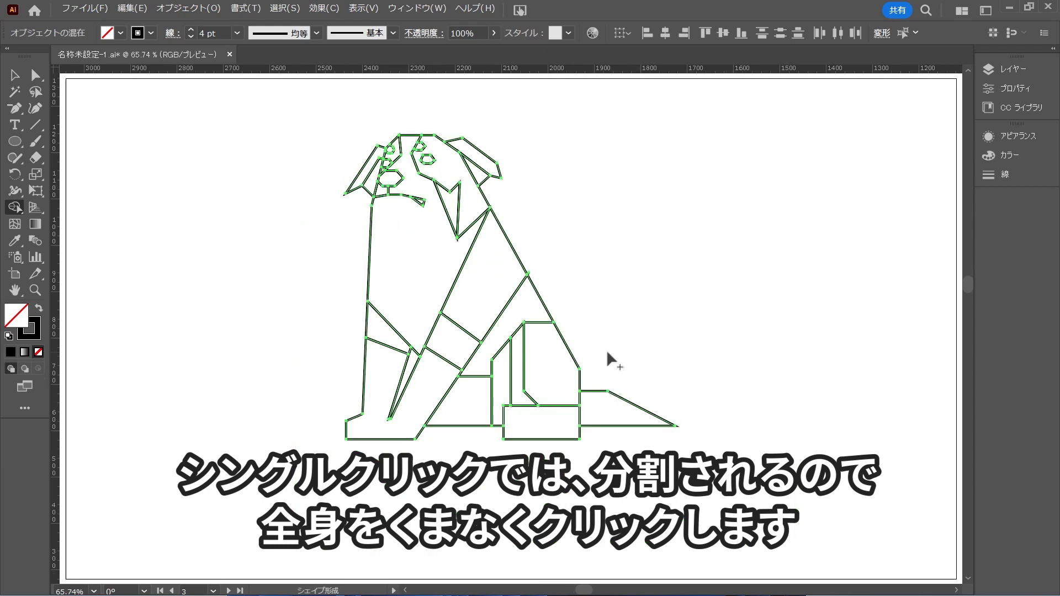
{"action": "scroll", "coordinate": [554, 275], "scroll_direction": "up", "scroll_amount": 3}
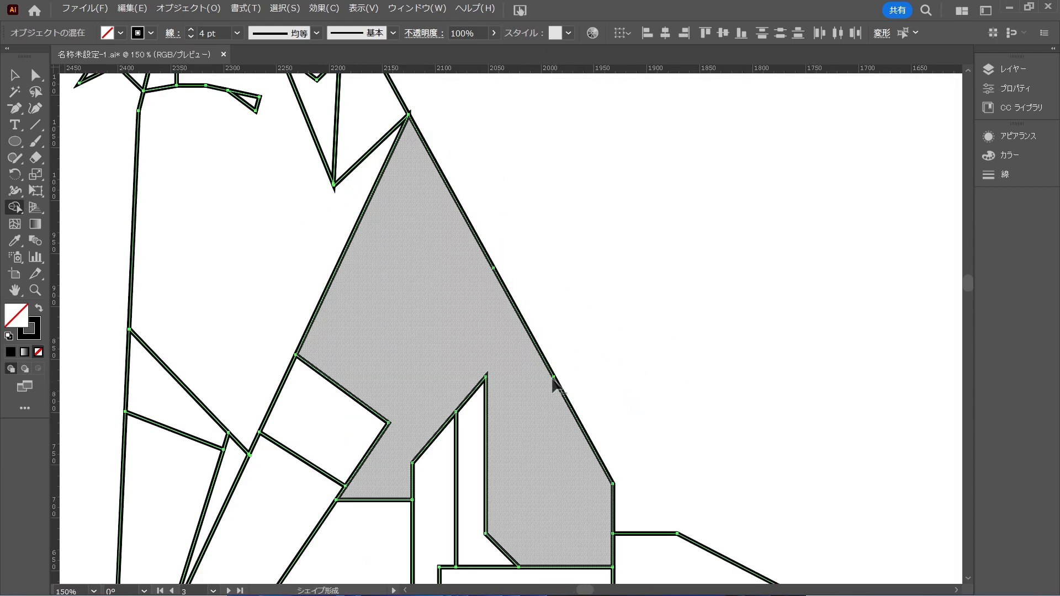
{"action": "scroll", "coordinate": [657, 373], "scroll_direction": "down", "scroll_amount": 2}
{"action": "key", "text": "a"}
{"action": "left_click", "coordinate": [670, 368]}
{"action": "key", "text": "ctrl+0"}
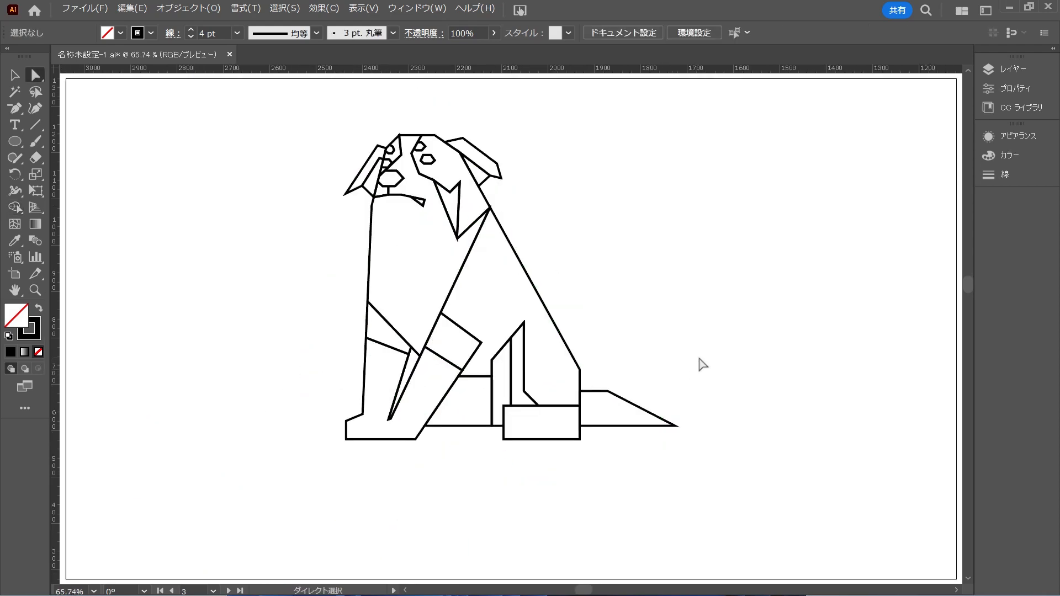
Paste the palette of five colour circles, place it in front of the dog, and scale it down slightly
{"action": "key", "text": "v"}
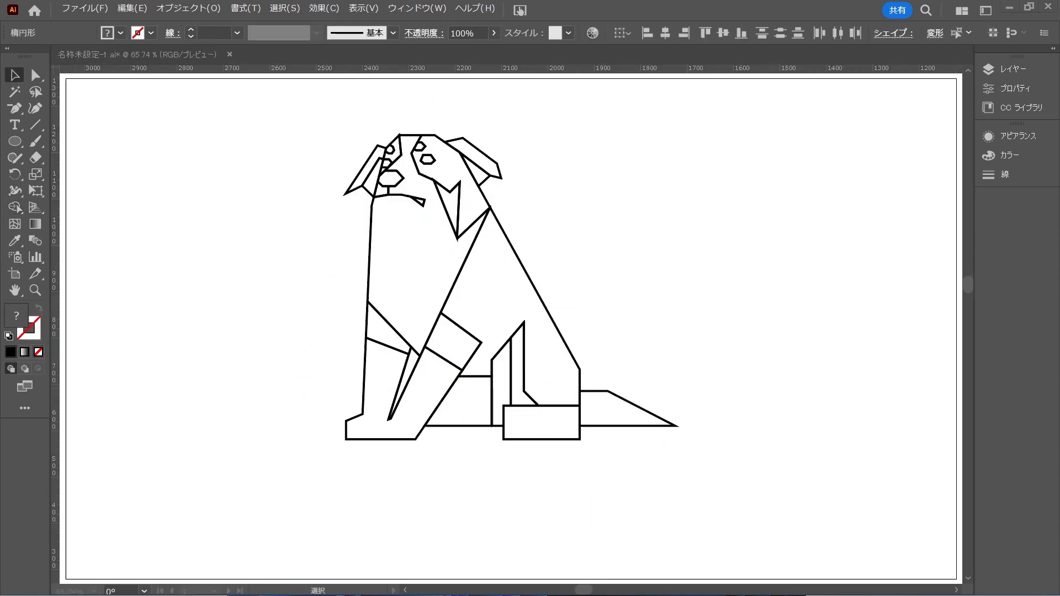
{"action": "key", "text": "ctrl+v"}
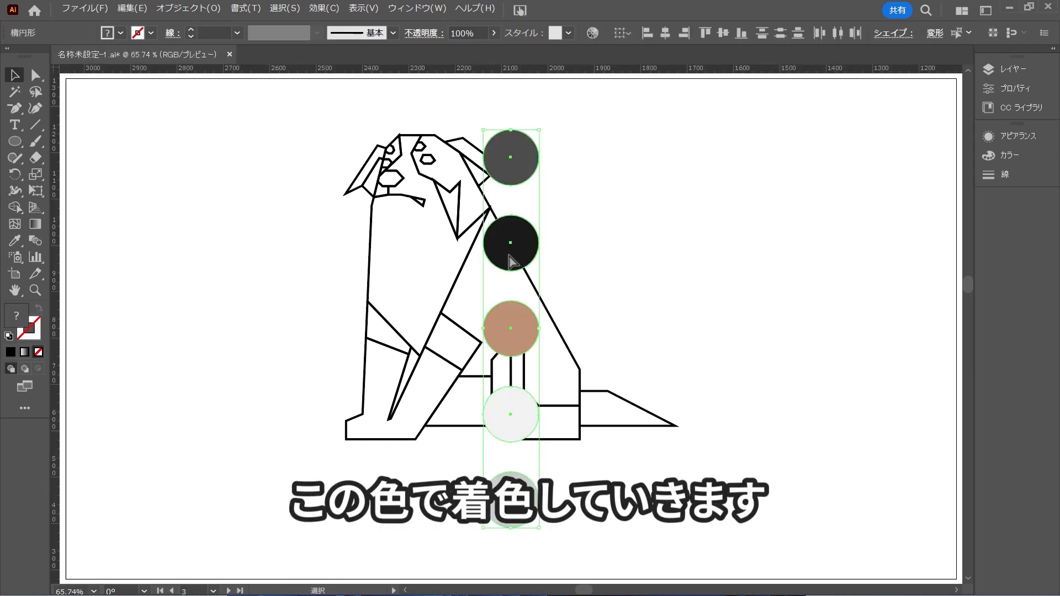
{"action": "left_click_drag", "start_coordinate": [511, 255], "coordinate": [218, 255]}
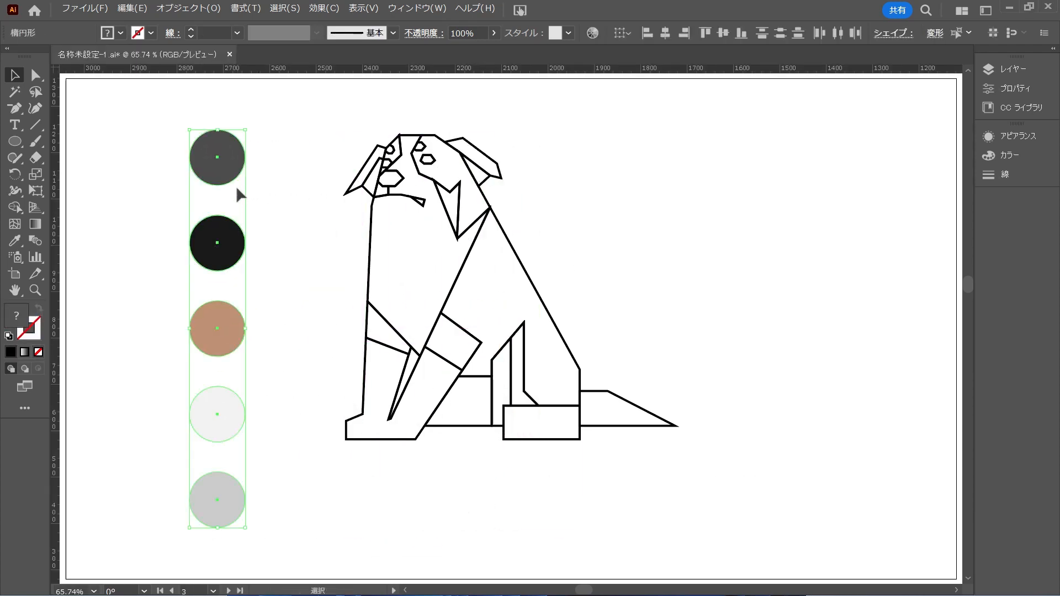
{"action": "left_click_drag", "start_coordinate": [245, 130], "coordinate": [239, 154]}
{"action": "left_click", "coordinate": [315, 173]}
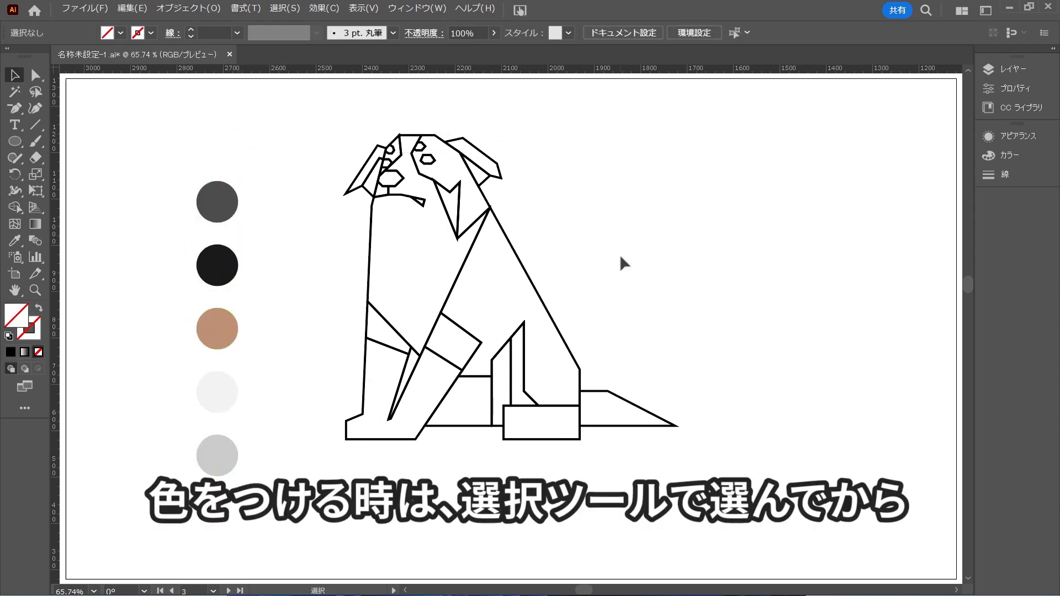
Fill the back-and-thigh shape with the palette's dark grey using the Eyedropper, after trying the black
{"action": "left_click", "coordinate": [515, 288]}
{"action": "left_click", "coordinate": [15, 241]}
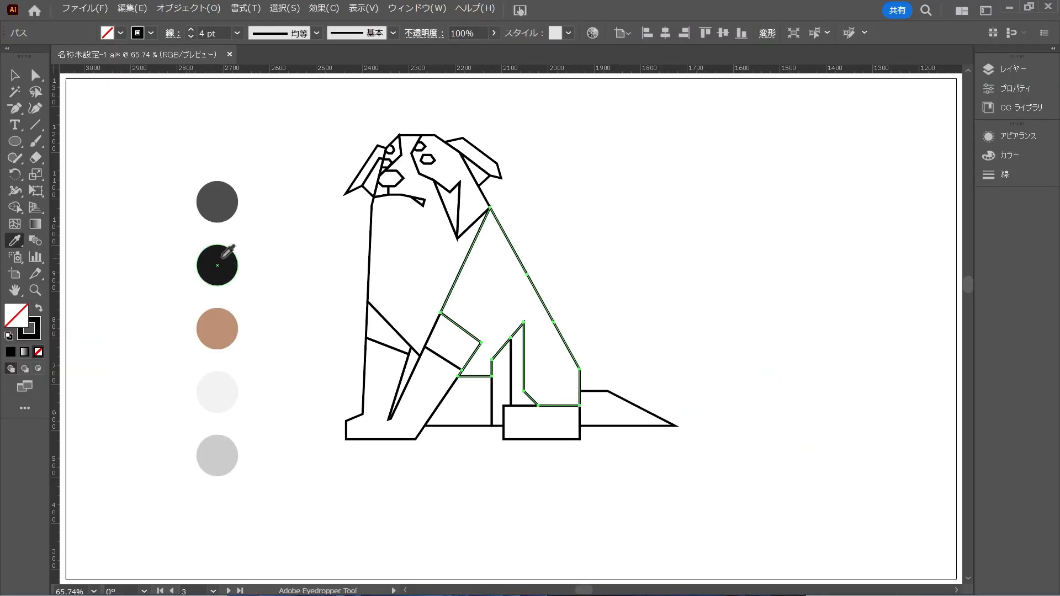
{"action": "left_click", "coordinate": [222, 257]}
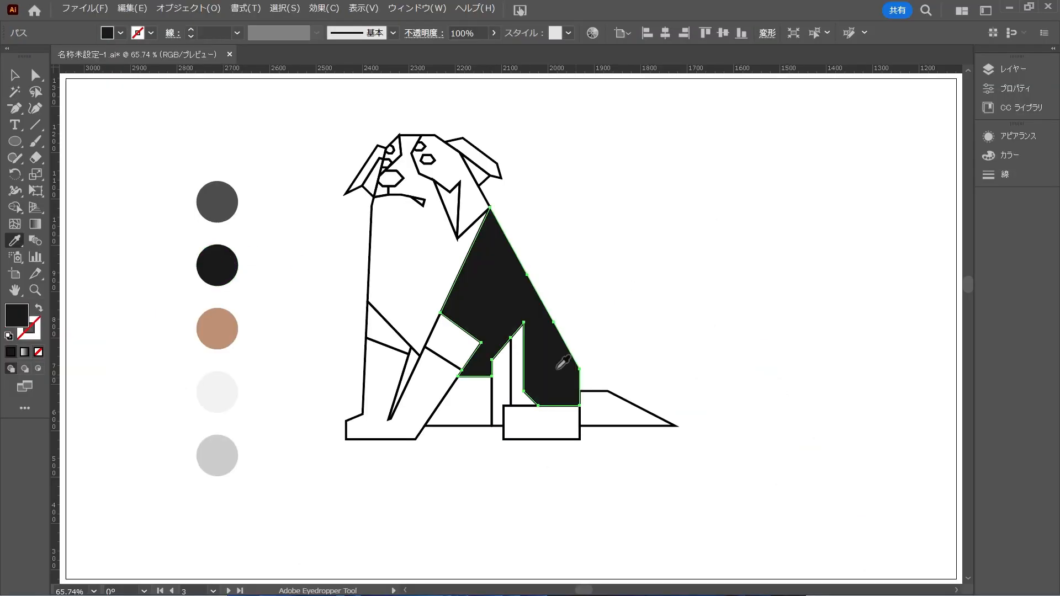
{"action": "left_click", "coordinate": [219, 202]}
{"action": "key", "text": "v"}
{"action": "left_click", "coordinate": [612, 287]}
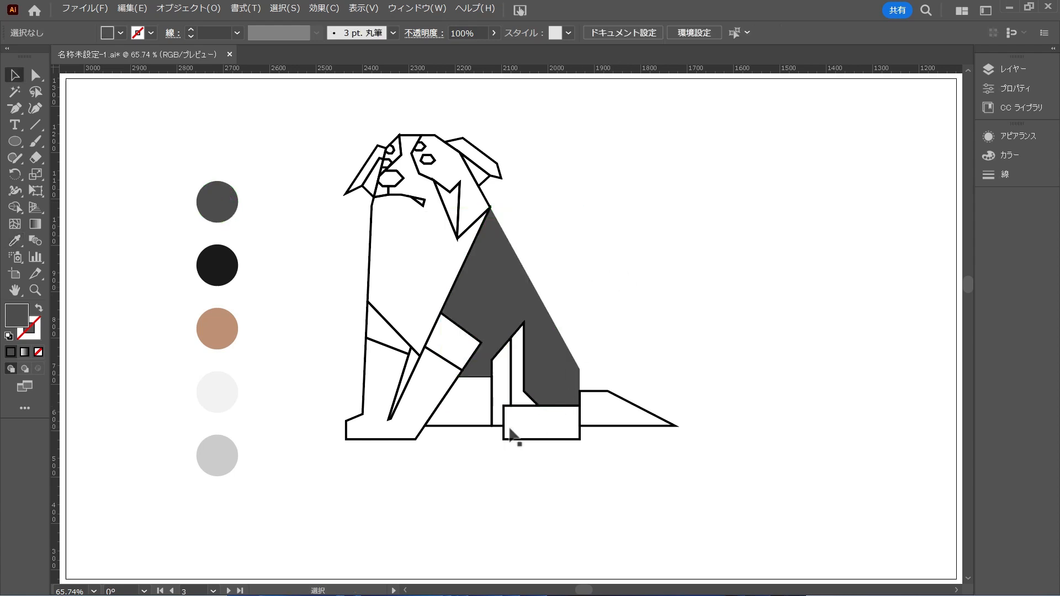
Select the face-and-chest, front leg and hind paw shapes and fill them with the palette's off-white
{"action": "left_click", "coordinate": [368, 265]}
{"action": "left_click_drag", "start_coordinate": [323, 433], "coordinate": [534, 455]}
{"action": "key", "text": "i"}
{"action": "left_click", "coordinate": [218, 393]}
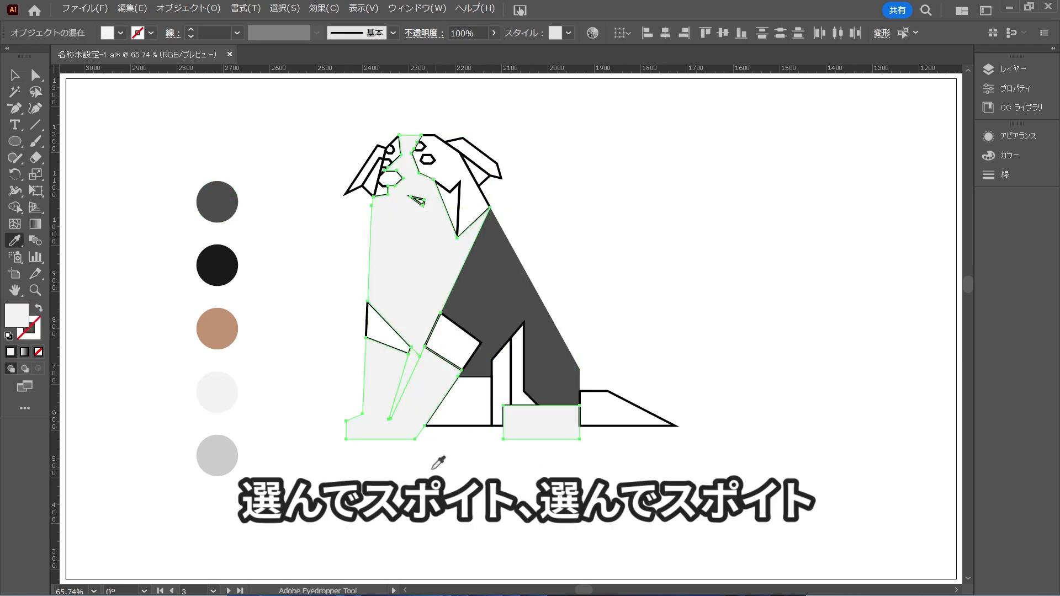
Fill the foreleg gap and belly area with the palette's light grey, and the front strip of the hind leg with off-white
{"action": "key", "text": "v"}
{"action": "left_click", "coordinate": [406, 378]}
{"action": "left_click", "coordinate": [217, 456]}
{"action": "left_click", "coordinate": [475, 402]}
{"action": "left_click", "coordinate": [218, 455]}
{"action": "left_click", "coordinate": [499, 376]}
{"action": "left_click", "coordinate": [217, 392]}
{"action": "key", "text": "v"}
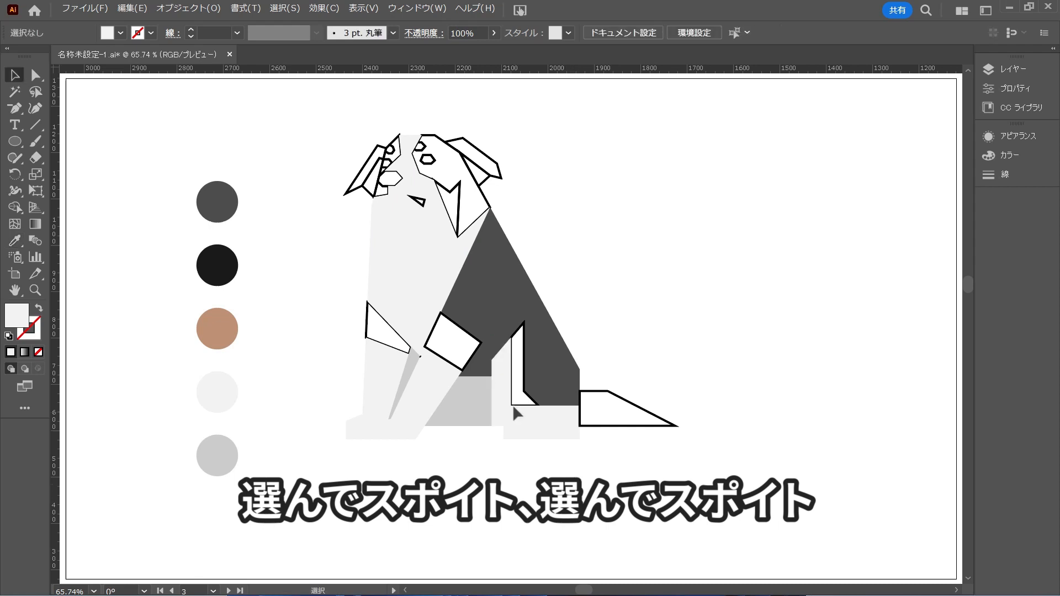
Fill the inner thigh strip and both front leg bands with the palette's brown, and the tail with dark grey
{"action": "left_click", "coordinate": [517, 398]}
{"action": "key", "text": "i"}
{"action": "left_click", "coordinate": [217, 328]}
{"action": "left_click", "coordinate": [598, 408]}
{"action": "left_click", "coordinate": [218, 202]}
{"action": "left_click", "coordinate": [393, 340]}
{"action": "left_click", "coordinate": [472, 350], "text": "shift"}
{"action": "key", "text": "i"}
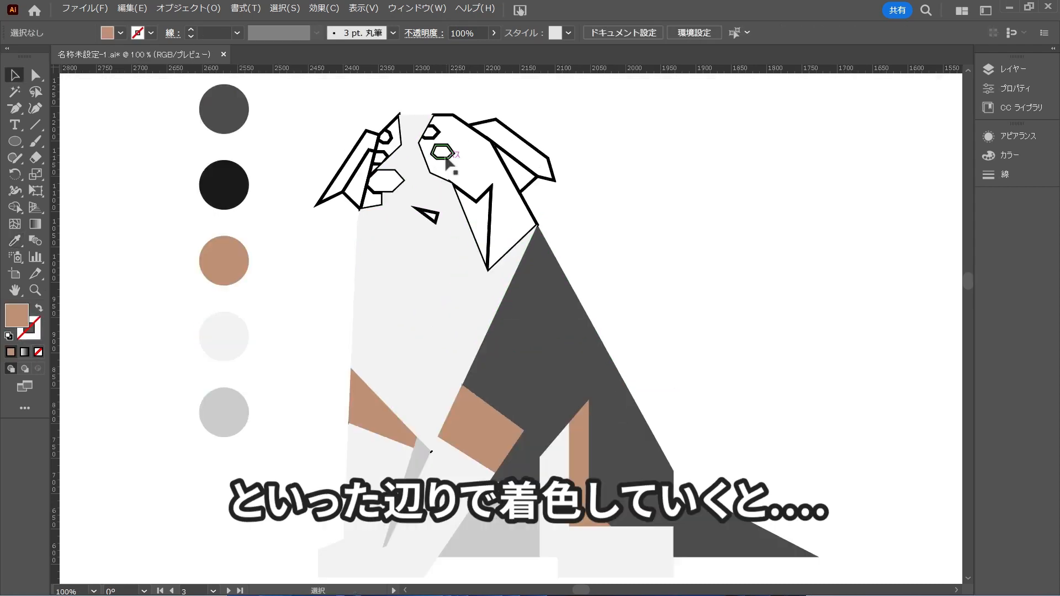
Fill the eyes, nose and mouth shapes with the palette's black
{"action": "left_click", "coordinate": [445, 158]}
{"action": "key", "text": "i"}
{"action": "left_click", "coordinate": [223, 185]}
{"action": "left_click", "coordinate": [381, 160]}
{"action": "scroll", "coordinate": [416, 111], "scroll_direction": "up", "scroll_amount": 1}
{"action": "left_click", "coordinate": [128, 222]}
{"action": "left_click", "coordinate": [436, 266]}
Select the head patches and outer ears and fill them with the palette's dark grey
{"action": "left_click_drag", "start_coordinate": [372, 103], "coordinate": [455, 122]}
{"action": "key", "text": "i"}
{"action": "left_click", "coordinate": [128, 109]}
{"action": "key", "text": "v"}
{"action": "left_click", "coordinate": [679, 277]}
{"action": "left_click_drag", "start_coordinate": [634, 125], "coordinate": [561, 156]}
{"action": "left_click", "coordinate": [127, 108]}
Fill the inner ear shapes and the cheek triangle with colours sampled from the palette
{"action": "left_click", "coordinate": [584, 221]}
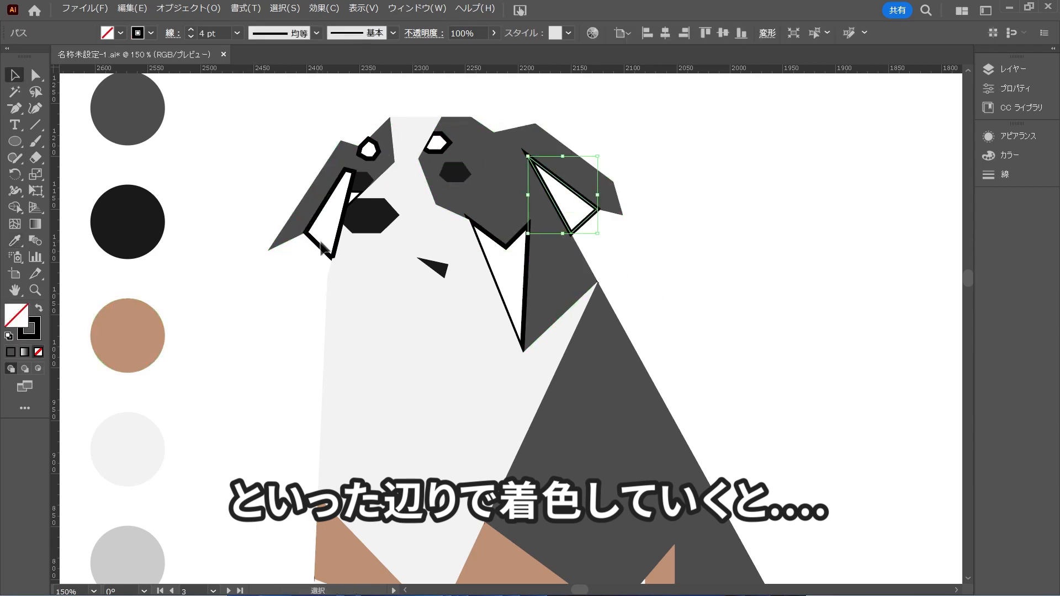
{"action": "left_click", "coordinate": [334, 257], "text": "shift"}
{"action": "key", "text": "i"}
{"action": "left_click", "coordinate": [127, 558]}
{"action": "key", "text": "v"}
{"action": "left_click", "coordinate": [248, 358]}
{"action": "left_click", "coordinate": [499, 290]}
{"action": "left_click", "coordinate": [652, 276]}
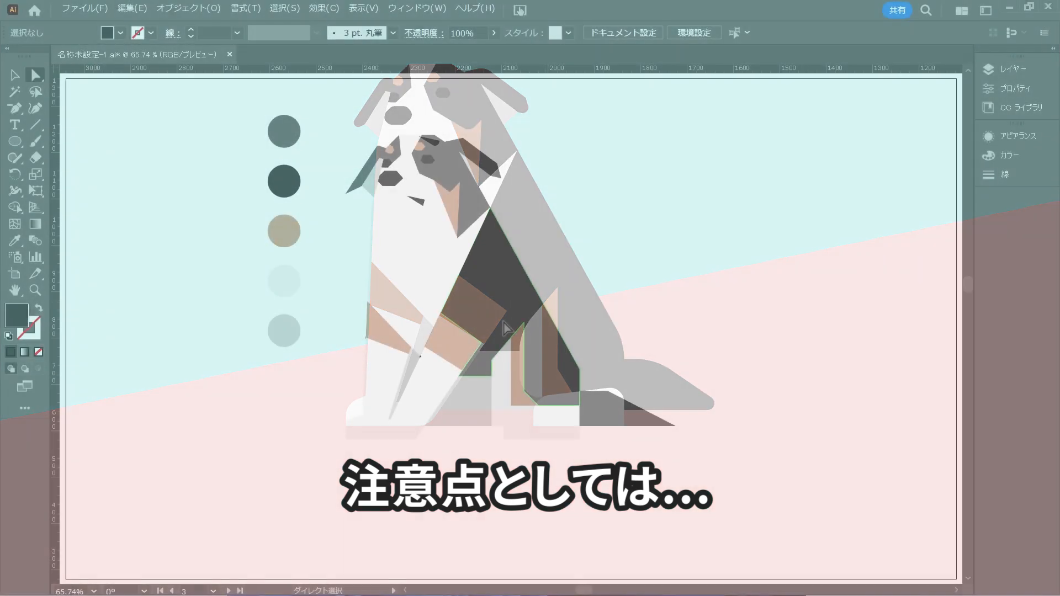
Find the leftover black stroke fragment at the top of the gap between the front legs and delete it
{"action": "scroll", "coordinate": [419, 356], "scroll_direction": "up", "scroll_amount": 7}
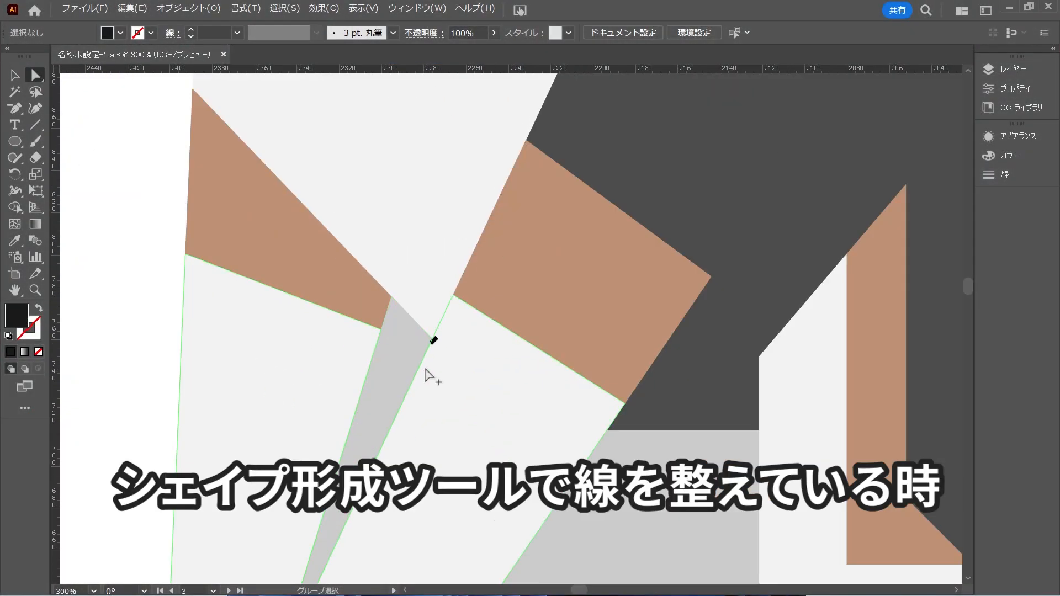
{"action": "scroll", "coordinate": [437, 345], "scroll_direction": "up", "scroll_amount": 3}
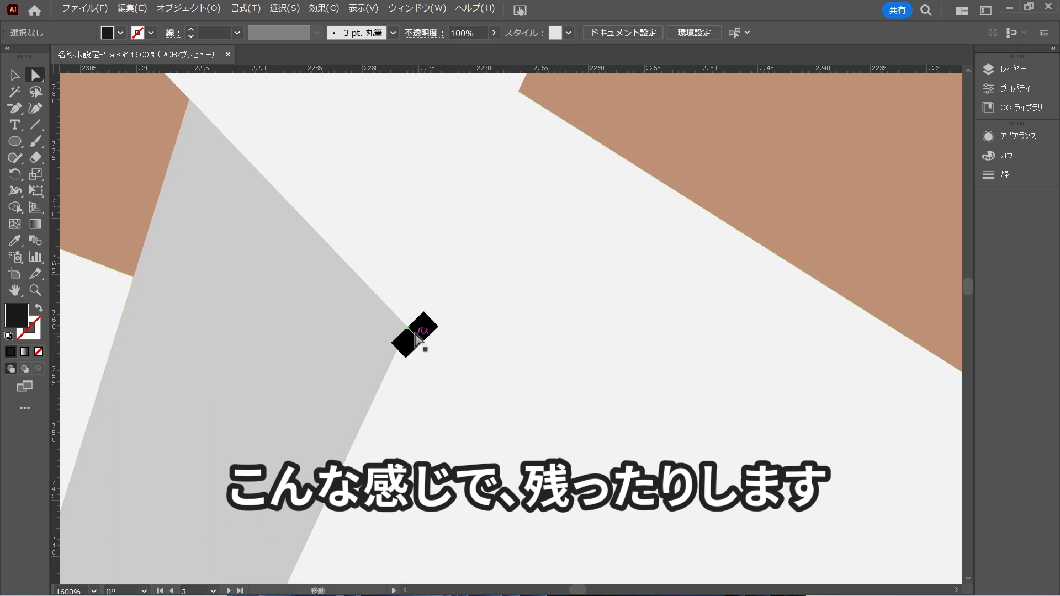
{"action": "left_click", "coordinate": [422, 345]}
{"action": "key", "text": "Delete"}
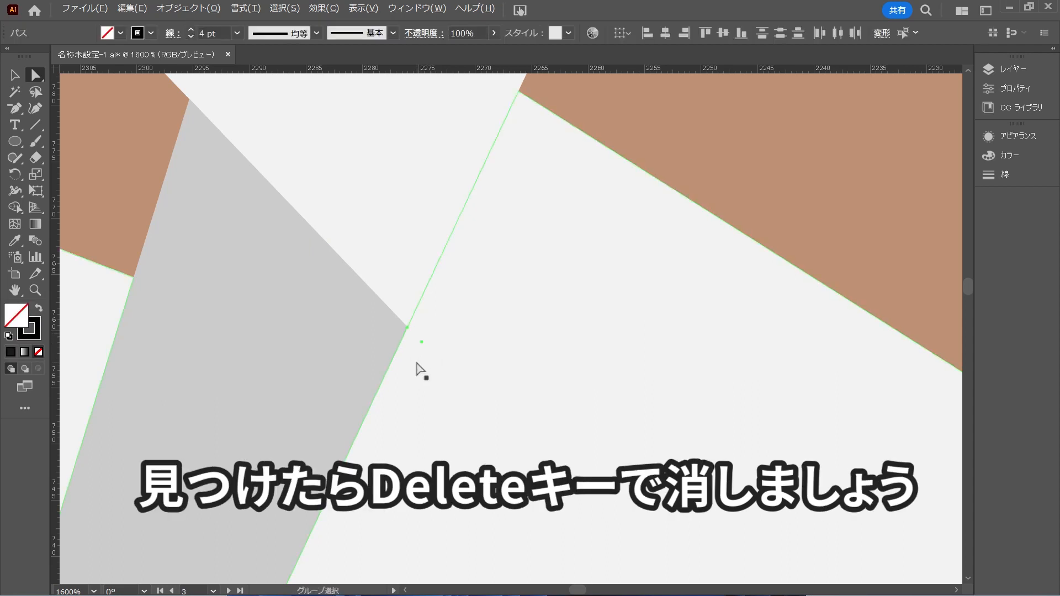
{"action": "scroll", "coordinate": [419, 367], "scroll_direction": "down", "scroll_amount": 7}
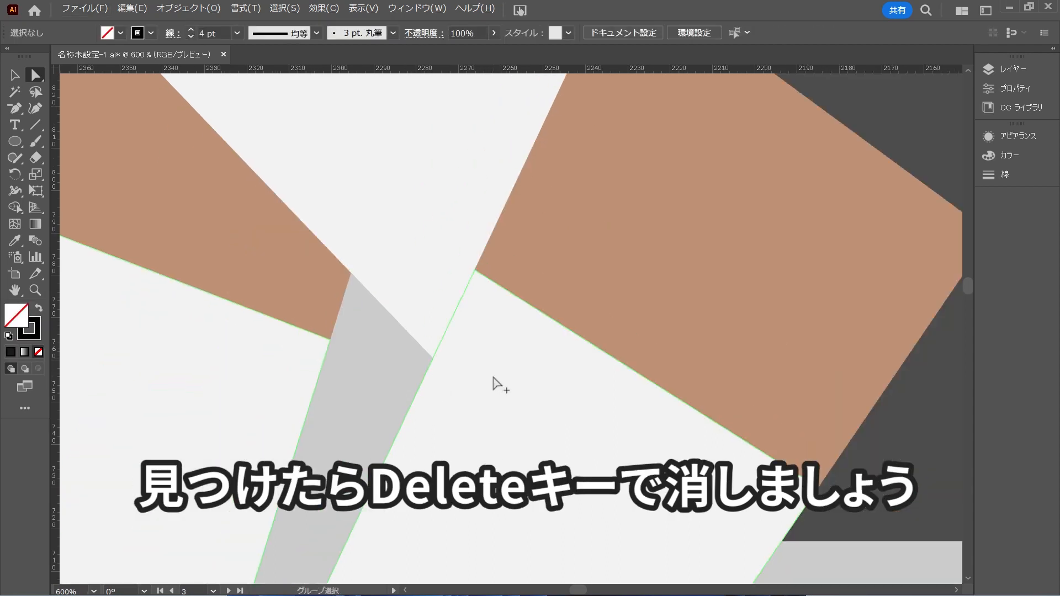
Check the outer corner of the front leg's brown band in outline and preview modes, and remove the leftover line fragment there
{"action": "scroll", "coordinate": [430, 356], "scroll_direction": "up", "scroll_amount": 8}
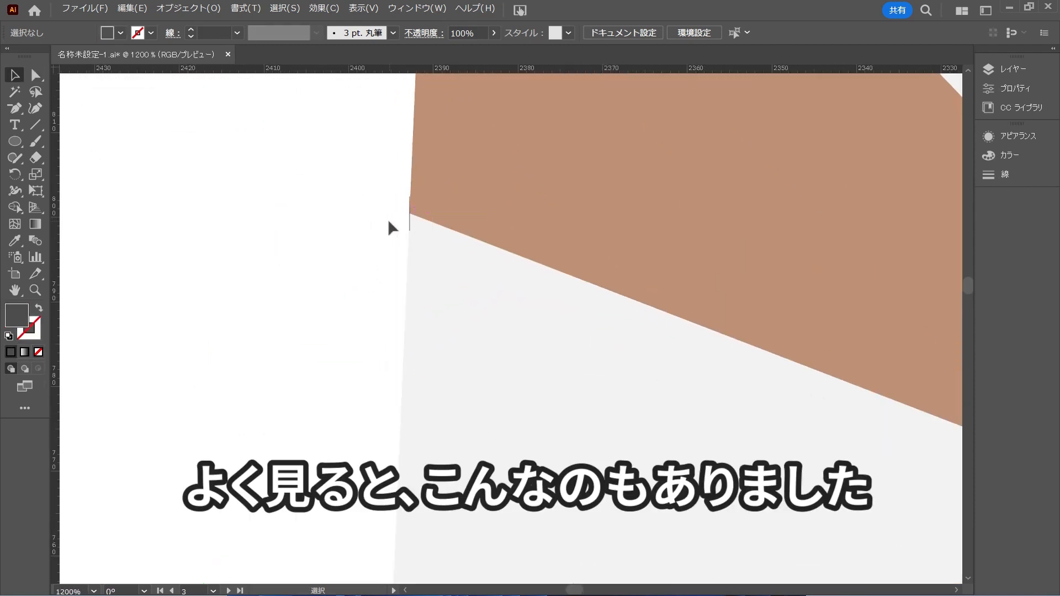
{"action": "key", "text": "ctrl+y"}
{"action": "key", "text": "a"}
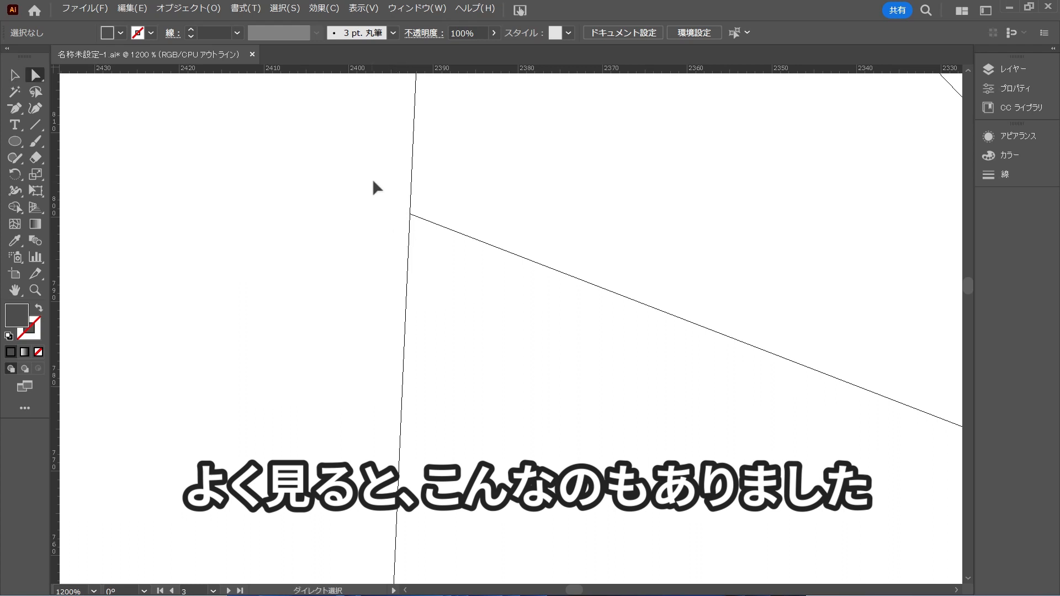
{"action": "left_click_drag", "start_coordinate": [372, 179], "coordinate": [467, 256]}
{"action": "left_click", "coordinate": [375, 302]}
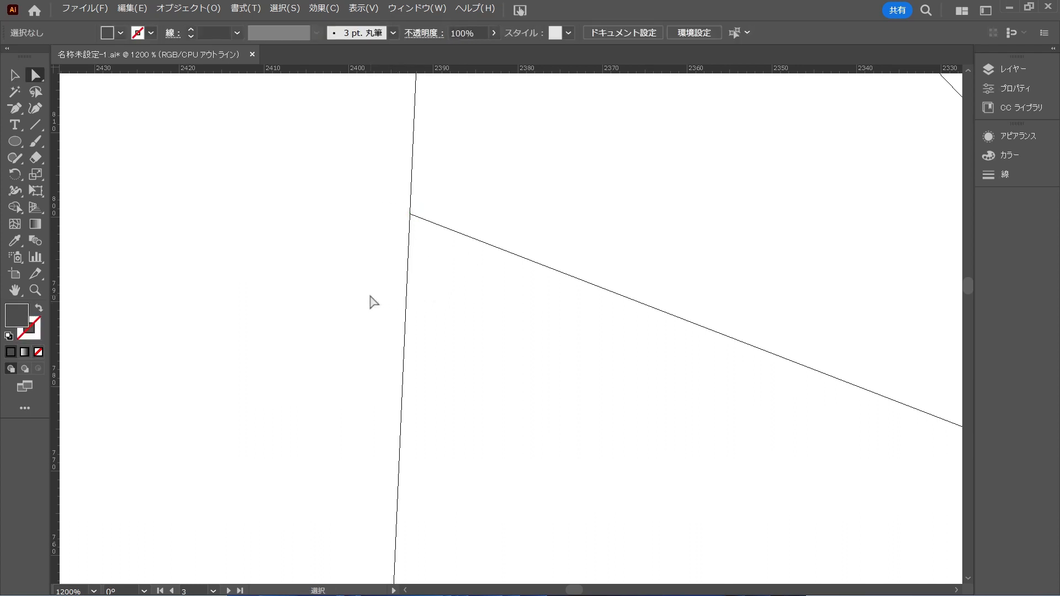
{"action": "key", "text": "ctrl+y"}
{"action": "scroll", "coordinate": [396, 213], "scroll_direction": "up", "scroll_amount": 4}
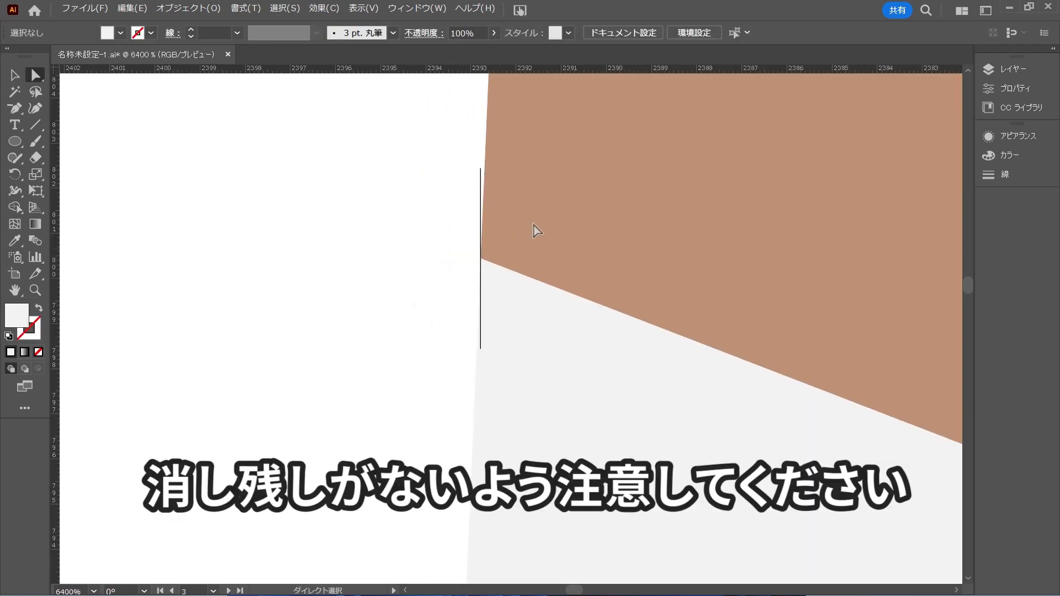
{"action": "left_click_drag", "start_coordinate": [357, 178], "coordinate": [630, 381]}
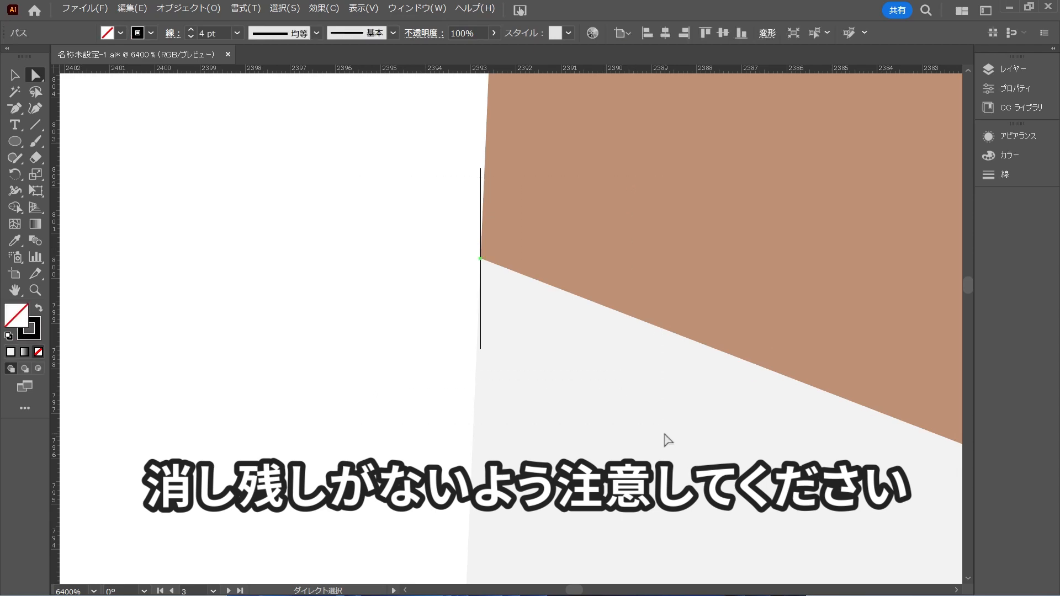
{"action": "key", "text": "ctrl+shift+a"}
{"action": "scroll", "coordinate": [670, 444], "scroll_direction": "down", "scroll_amount": 10}
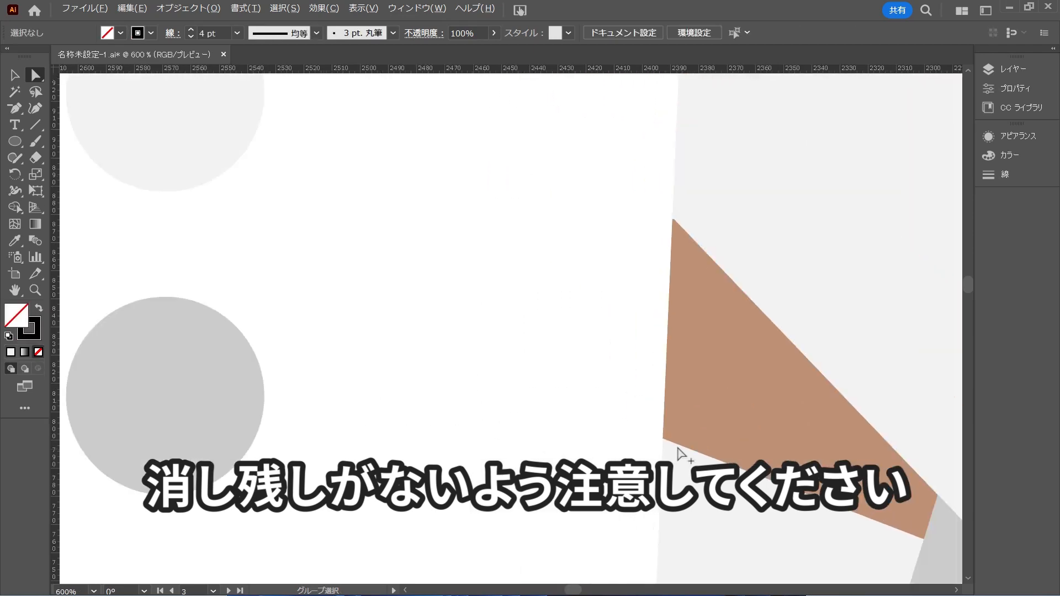